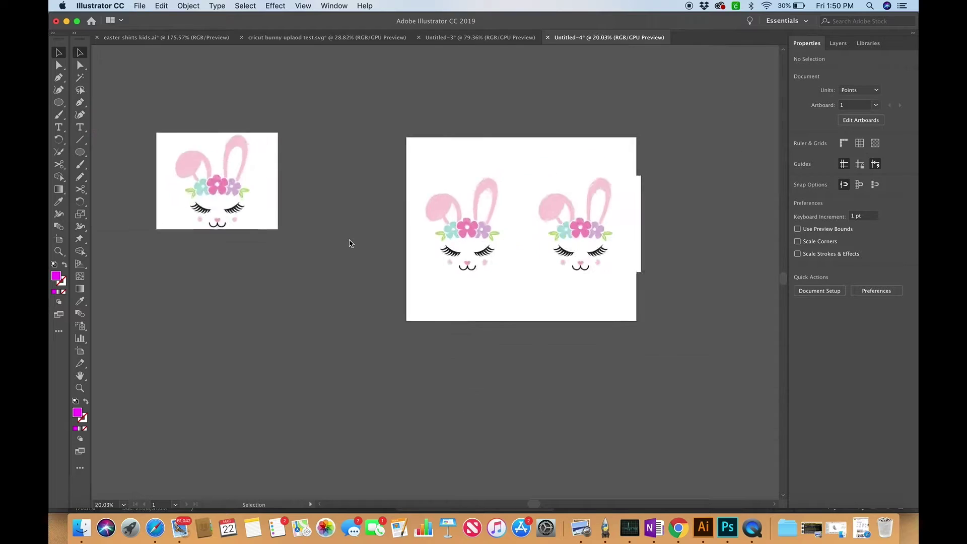
Step: Add a new layer above Layer 1 and lock Layer 1, which holds the bunny images
{"action": "left_click", "coordinate": [422, 234]}
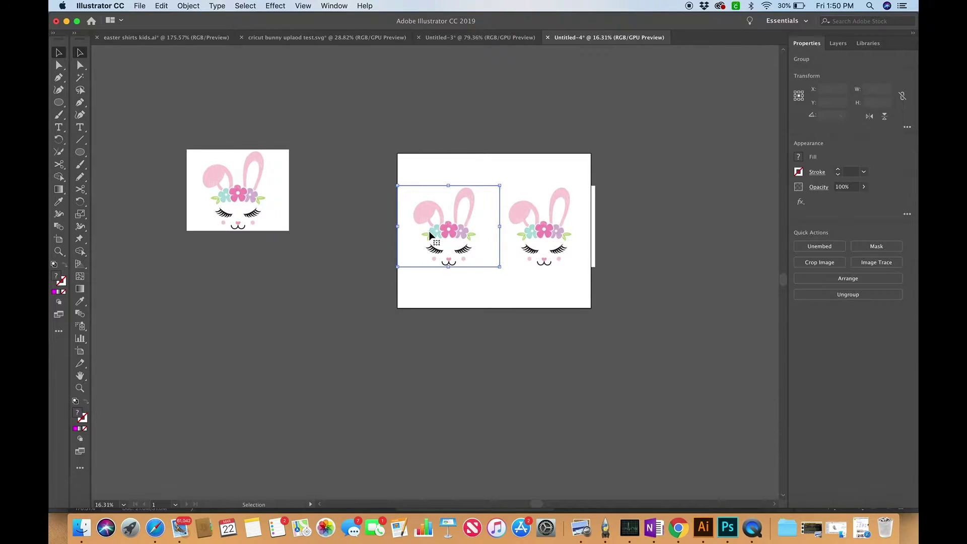
{"action": "left_click", "coordinate": [838, 44]}
{"action": "key", "text": "super+shift+a"}
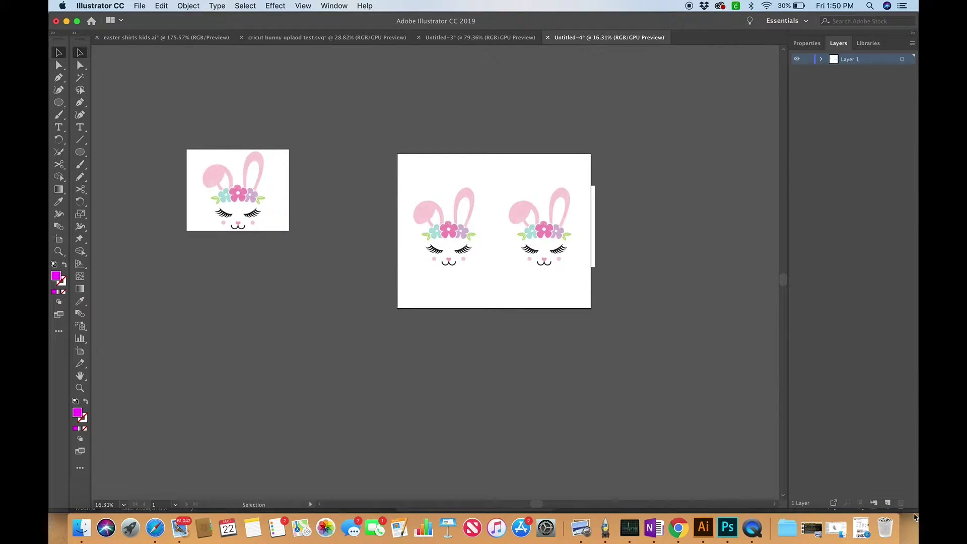
{"action": "left_click", "coordinate": [889, 503]}
{"action": "left_click", "coordinate": [808, 70]}
Step: Start tracing the first bunny's upright ear with the Pen tool, from its tip down the right outer edge and across that side's base
{"action": "scroll", "coordinate": [470, 235], "scroll_direction": "up", "scroll_amount": 6}
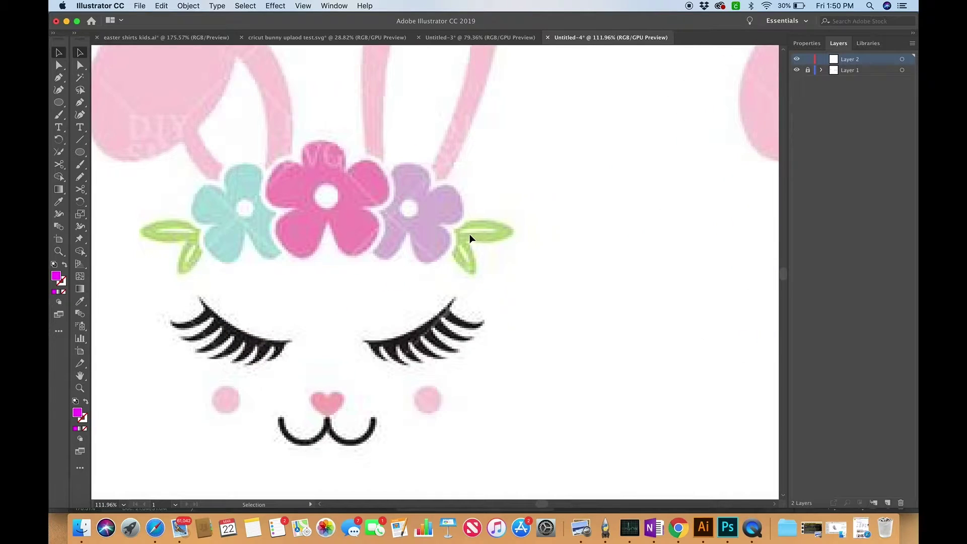
{"action": "scroll", "coordinate": [467, 241], "scroll_direction": "down", "scroll_amount": 1}
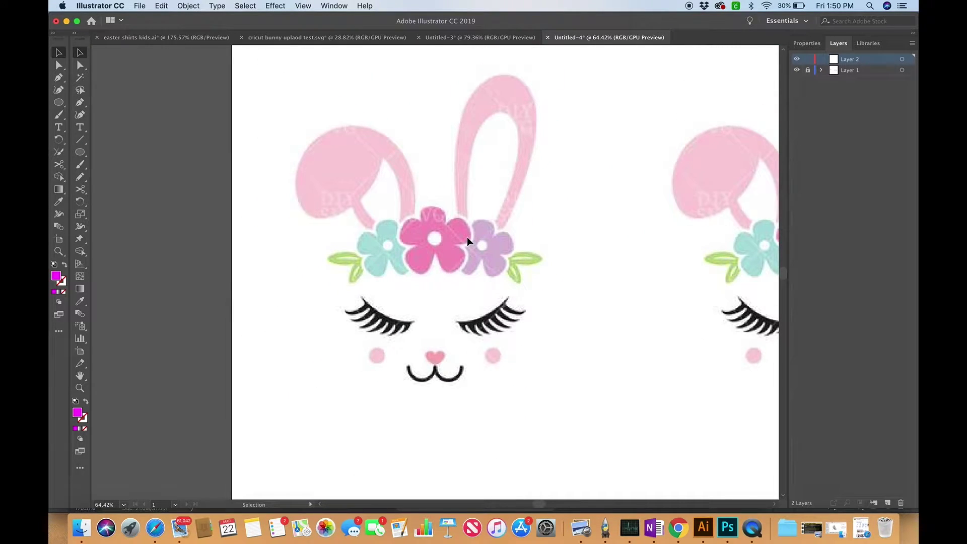
{"action": "key", "text": "p"}
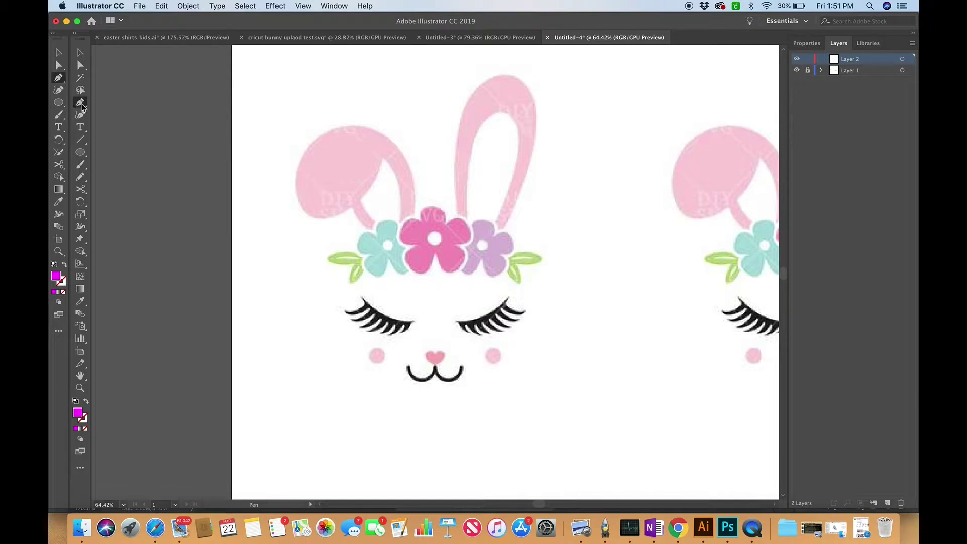
{"action": "scroll", "coordinate": [516, 160], "scroll_direction": "up", "scroll_amount": 2}
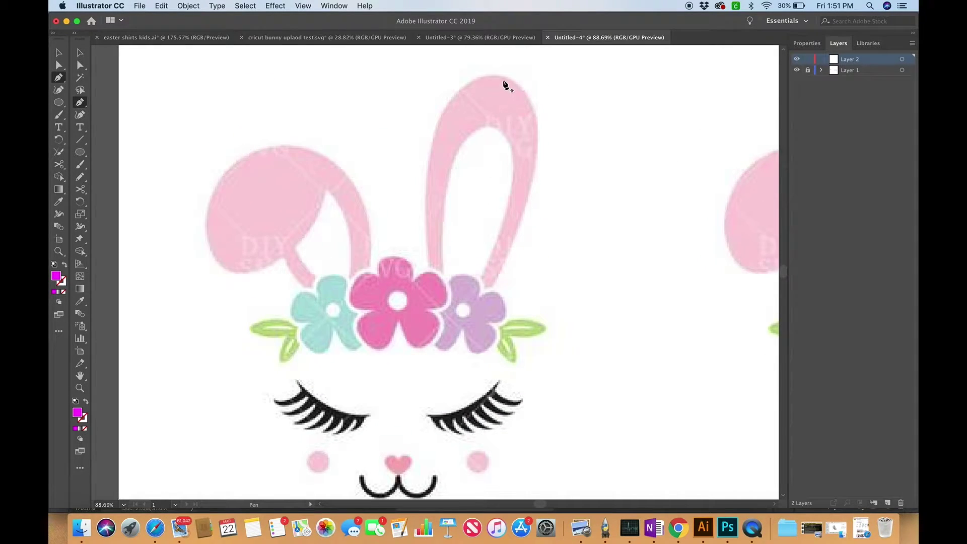
{"action": "left_click", "coordinate": [497, 75]}
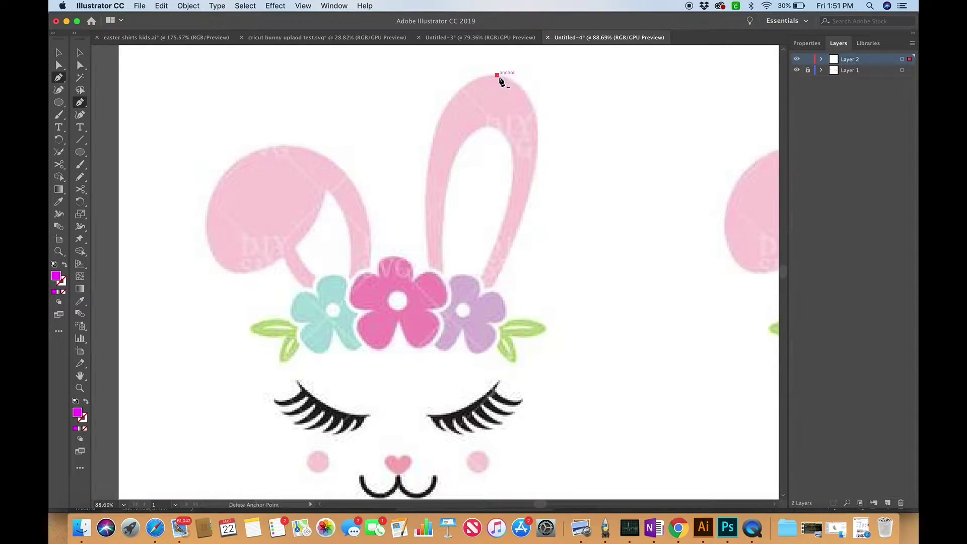
{"action": "left_click", "coordinate": [538, 151]}
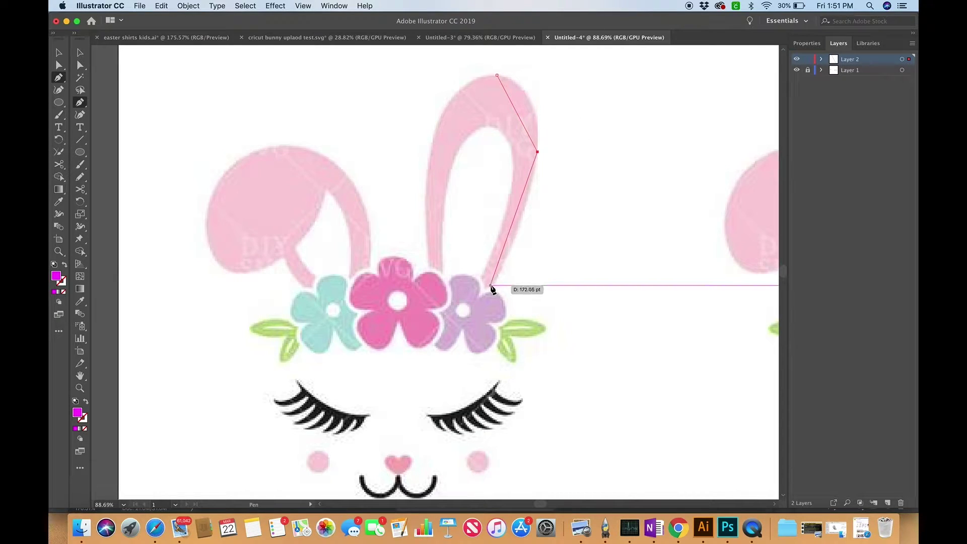
{"action": "scroll", "coordinate": [493, 290], "scroll_direction": "up", "scroll_amount": 2}
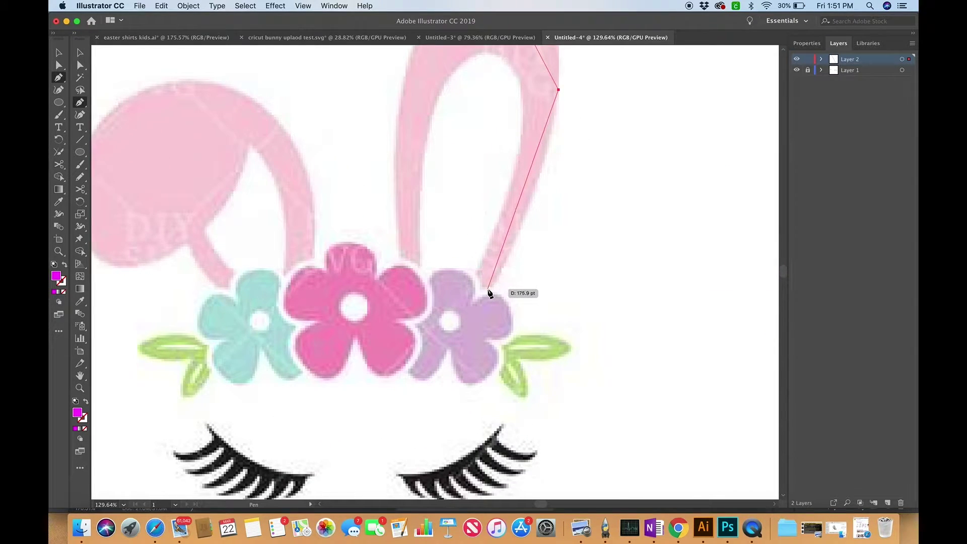
{"action": "left_click", "coordinate": [488, 288]}
{"action": "left_click", "coordinate": [474, 274]}
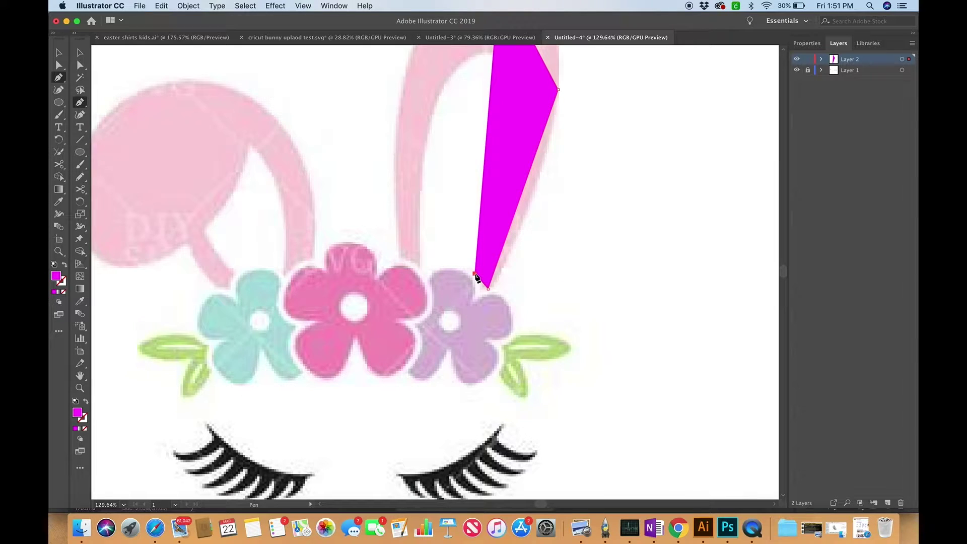
Step: Set the ear path's fill to none and give it a black 1 pt stroke
{"action": "left_click", "coordinate": [807, 43]}
{"action": "left_click", "coordinate": [799, 158]}
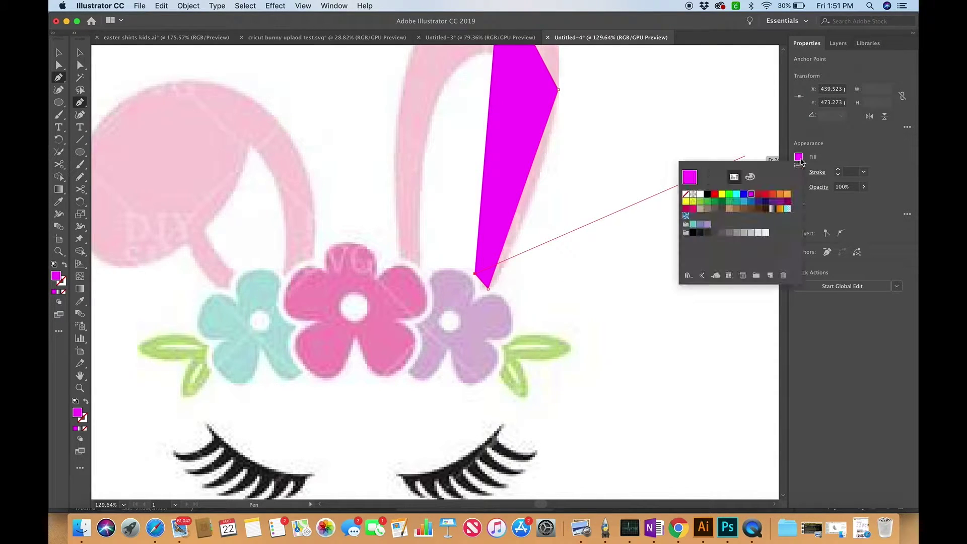
{"action": "left_click", "coordinate": [685, 194]}
{"action": "left_click", "coordinate": [799, 173]}
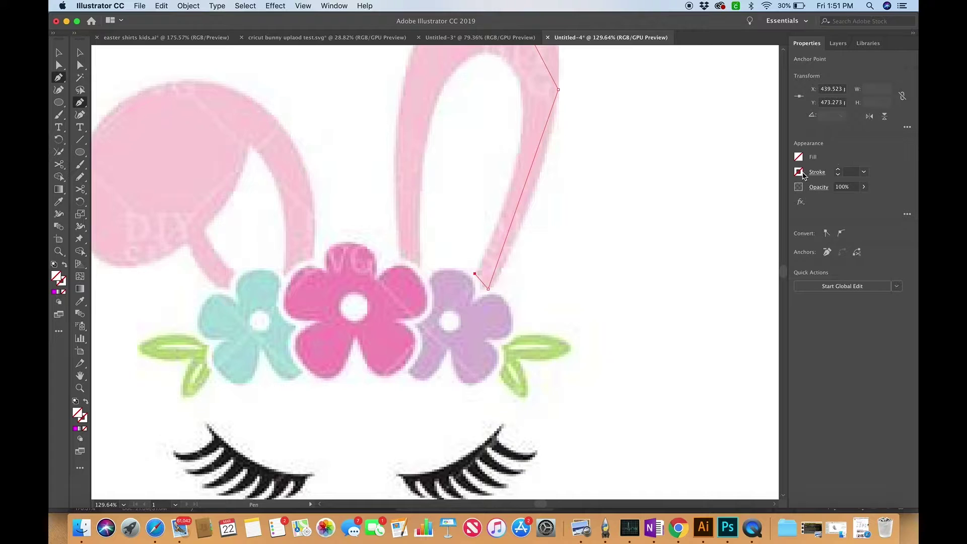
{"action": "left_click", "coordinate": [798, 172]}
{"action": "left_click", "coordinate": [707, 208]}
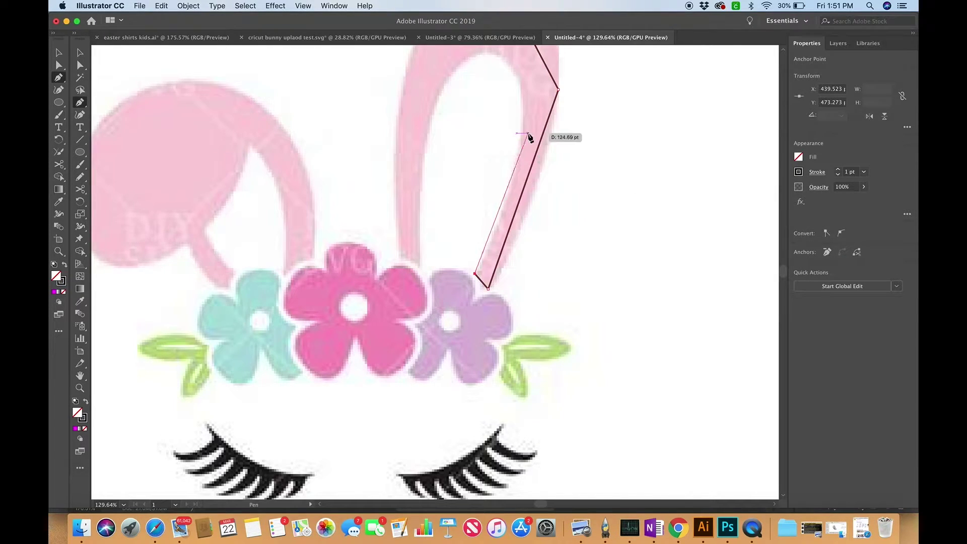
Step: Continue the ear path up and around the inner opening, across the left base and up the outer edge, closing it at the tip
{"action": "left_click", "coordinate": [522, 108]}
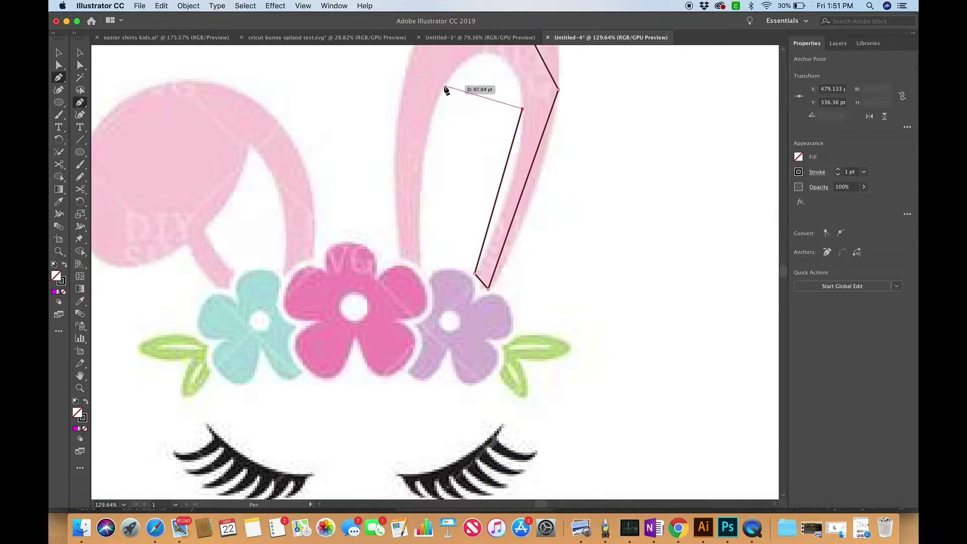
{"action": "left_click", "coordinate": [442, 88]}
{"action": "left_click", "coordinate": [420, 263]}
{"action": "left_click", "coordinate": [398, 259]}
{"action": "scroll", "coordinate": [399, 259], "scroll_direction": "up", "scroll_amount": 3}
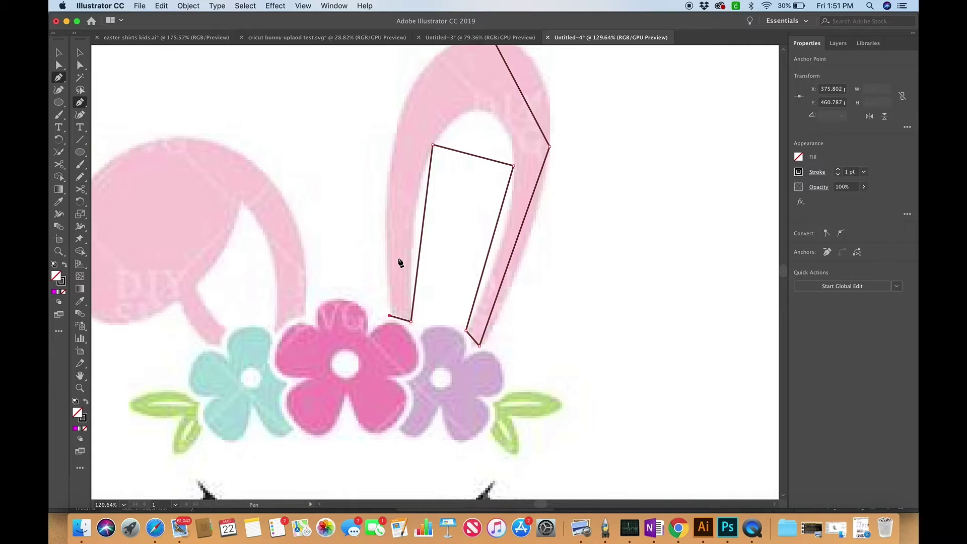
{"action": "left_click", "coordinate": [401, 114]}
{"action": "scroll", "coordinate": [403, 119], "scroll_direction": "up", "scroll_amount": 3}
{"action": "left_click", "coordinate": [474, 80]}
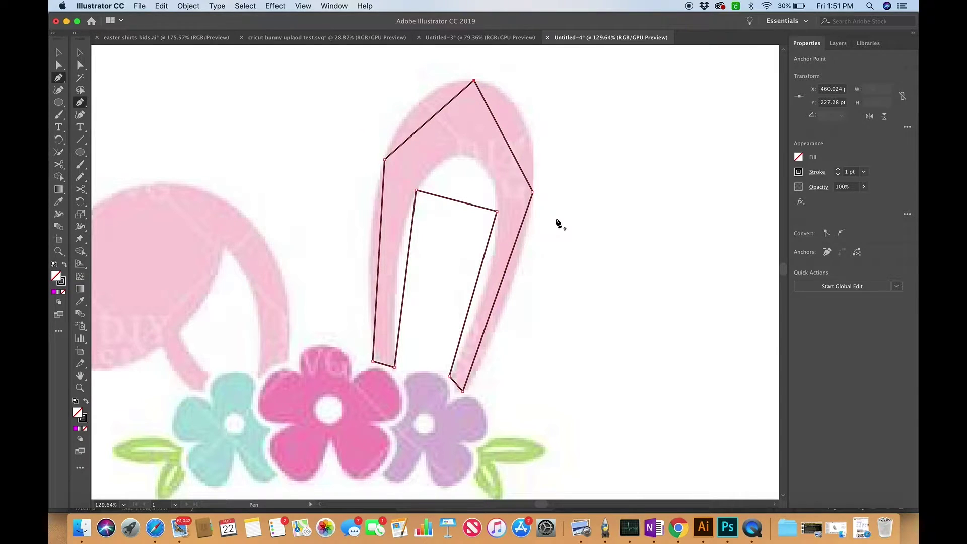
Step: Convert all anchor points of the traced ear outline to smooth points and deselect the path
{"action": "key", "text": "super"}
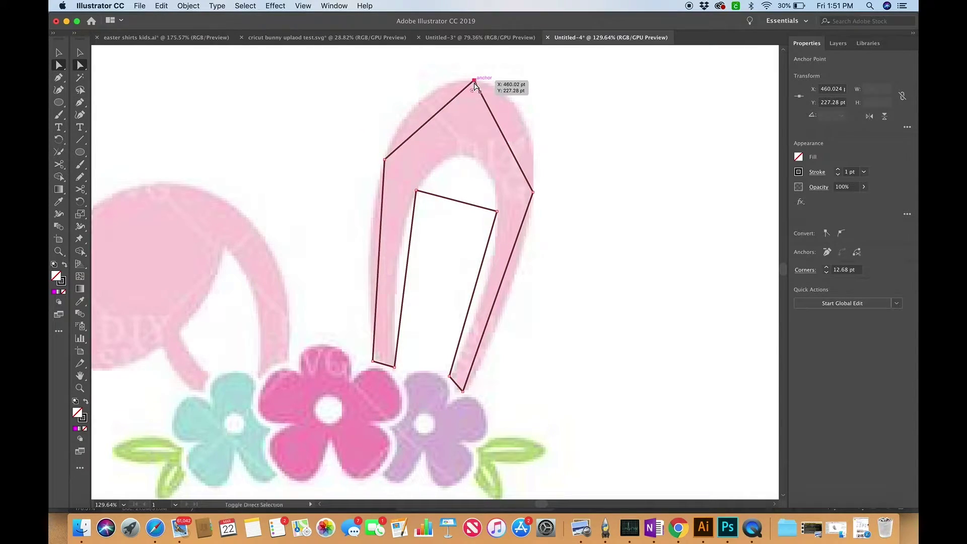
{"action": "left_click", "coordinate": [532, 193], "text": "shift"}
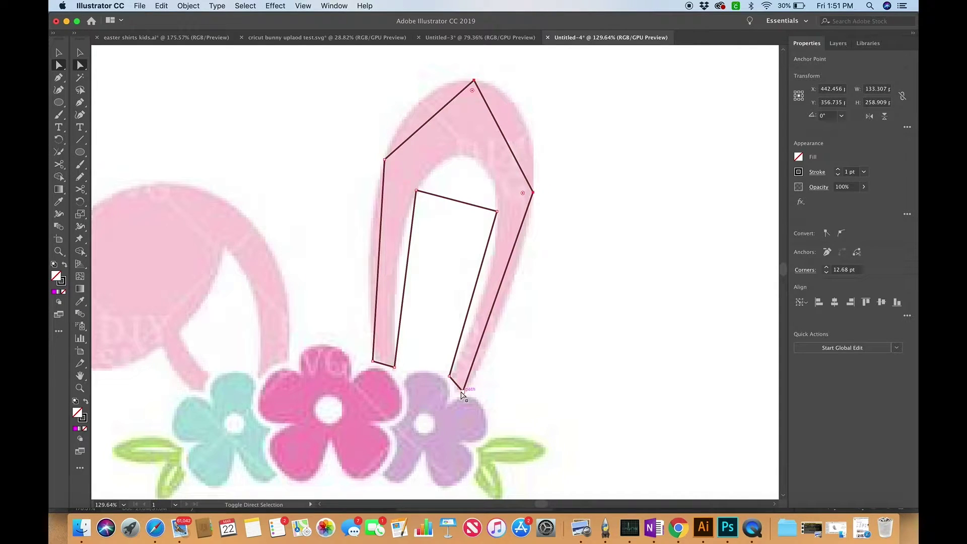
{"action": "left_click", "coordinate": [461, 390], "text": "shift"}
{"action": "left_click", "coordinate": [450, 376], "text": "shift"}
{"action": "left_click", "coordinate": [497, 211], "text": "shift"}
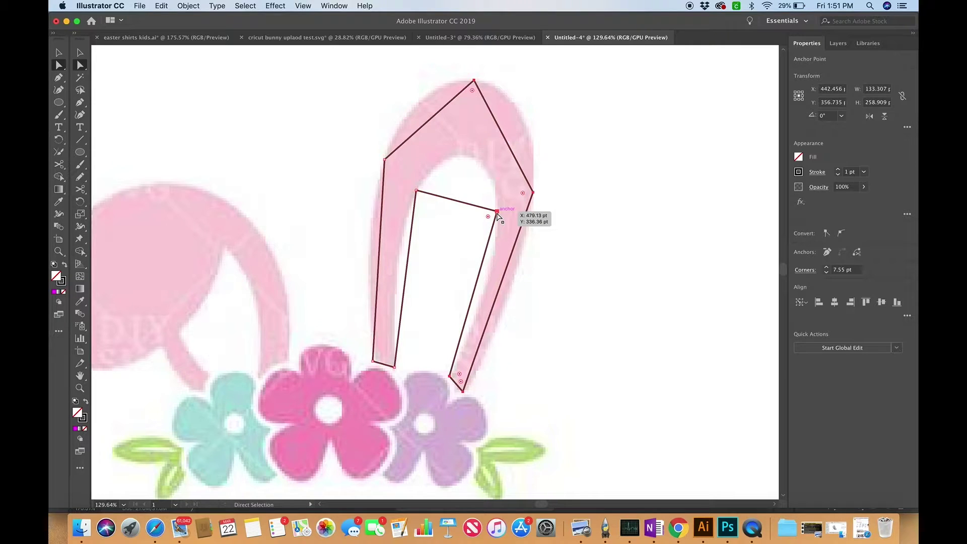
{"action": "left_click", "coordinate": [416, 191], "text": "shift"}
{"action": "left_click", "coordinate": [395, 368], "text": "shift"}
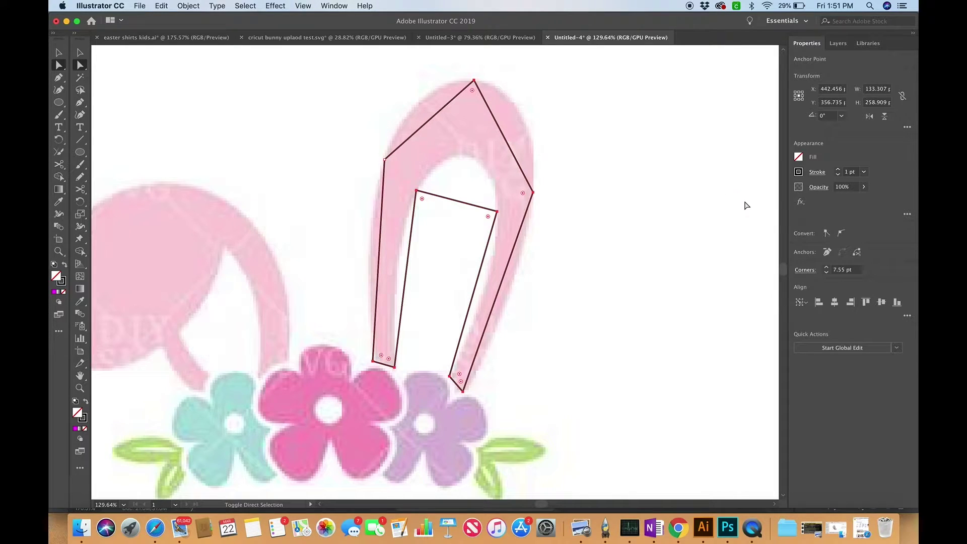
{"action": "left_click", "coordinate": [841, 233]}
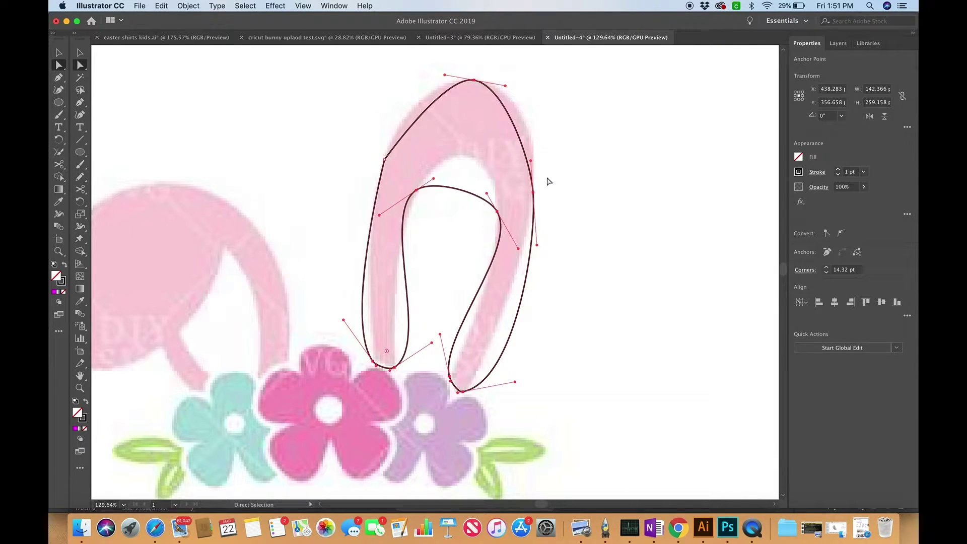
{"action": "left_click", "coordinate": [385, 160]}
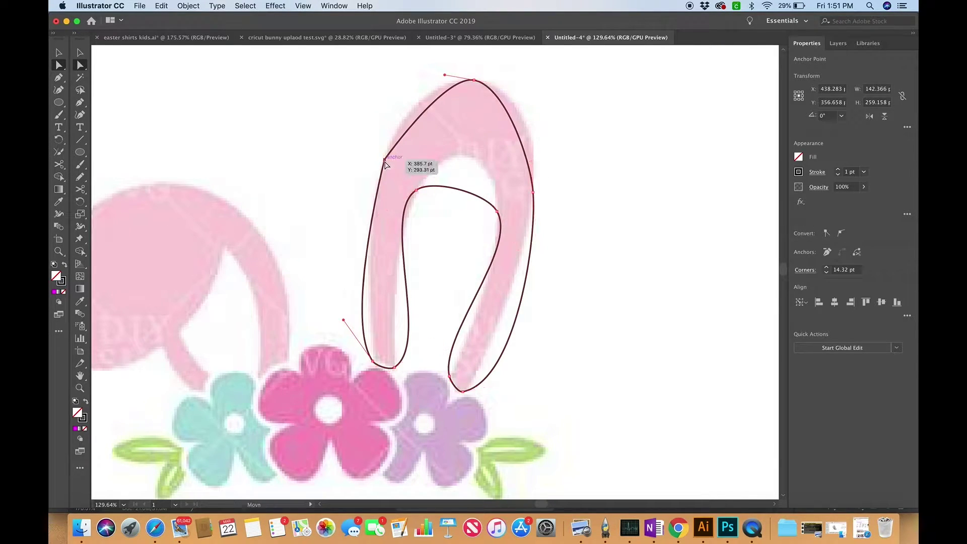
{"action": "left_click", "coordinate": [841, 234]}
{"action": "left_click", "coordinate": [693, 247]}
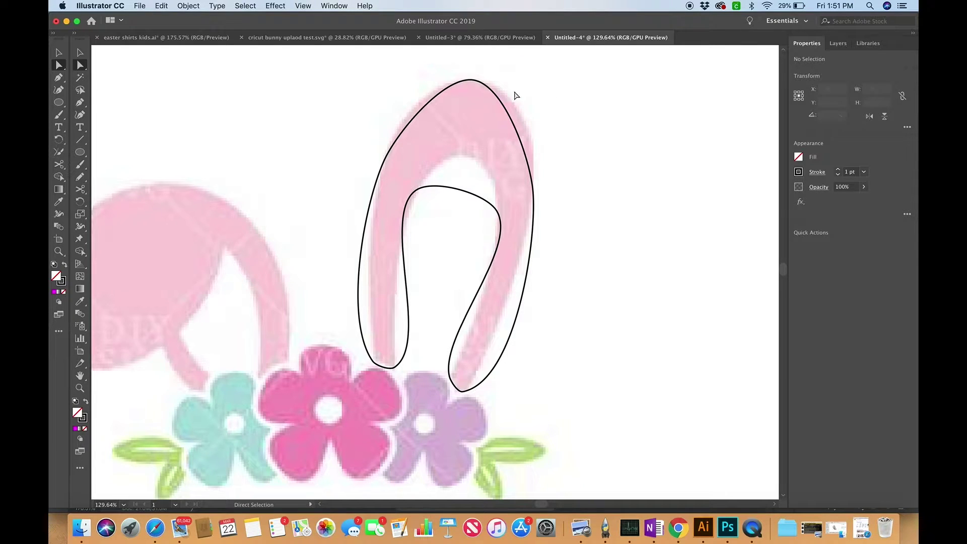
Step: Examine the direction handles of the anchor point at the traced ear's tip
{"action": "left_click", "coordinate": [476, 82]}
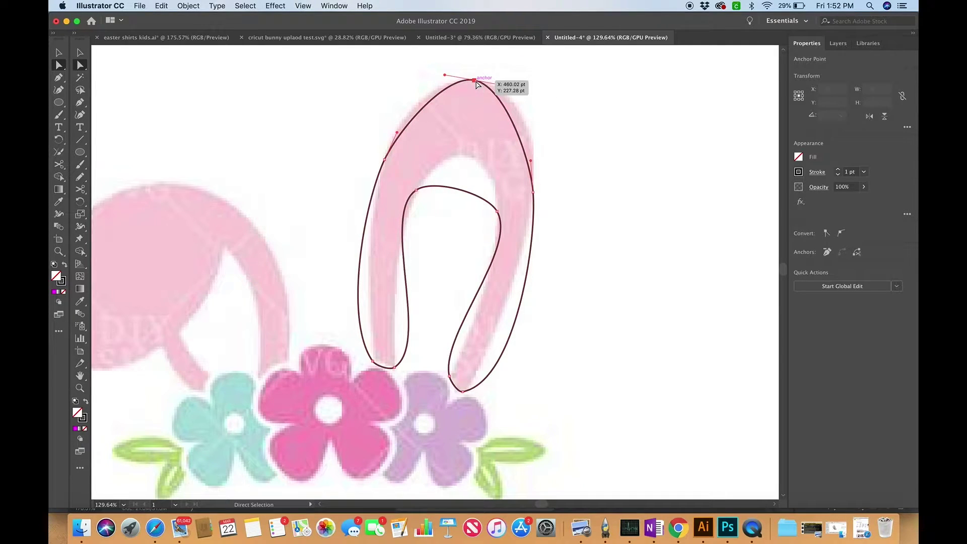
{"action": "scroll", "coordinate": [533, 91], "scroll_direction": "up", "scroll_amount": 2}
{"action": "scroll", "coordinate": [517, 121], "scroll_direction": "up", "scroll_amount": 2}
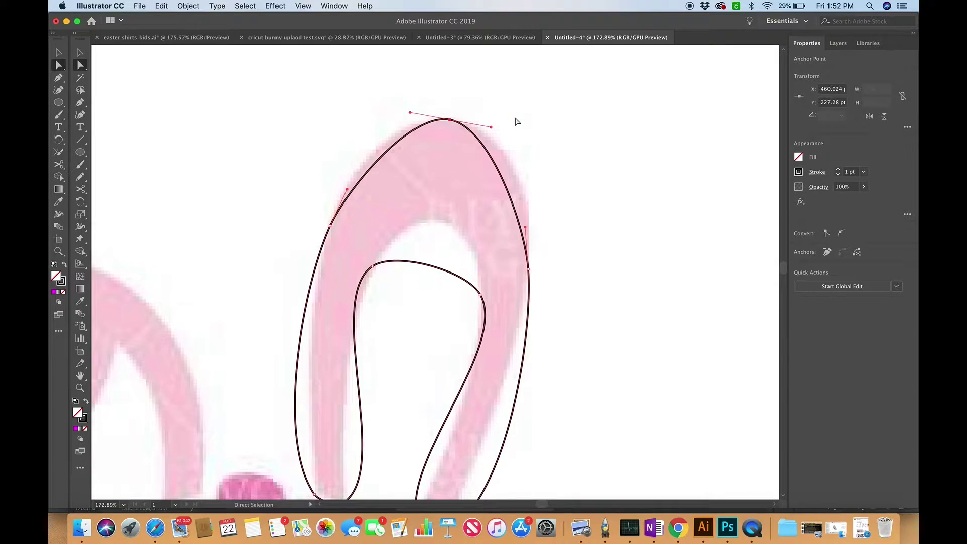
{"action": "scroll", "coordinate": [517, 122], "scroll_direction": "left", "scroll_amount": 2}
{"action": "scroll", "coordinate": [517, 121], "scroll_direction": "up", "scroll_amount": 1}
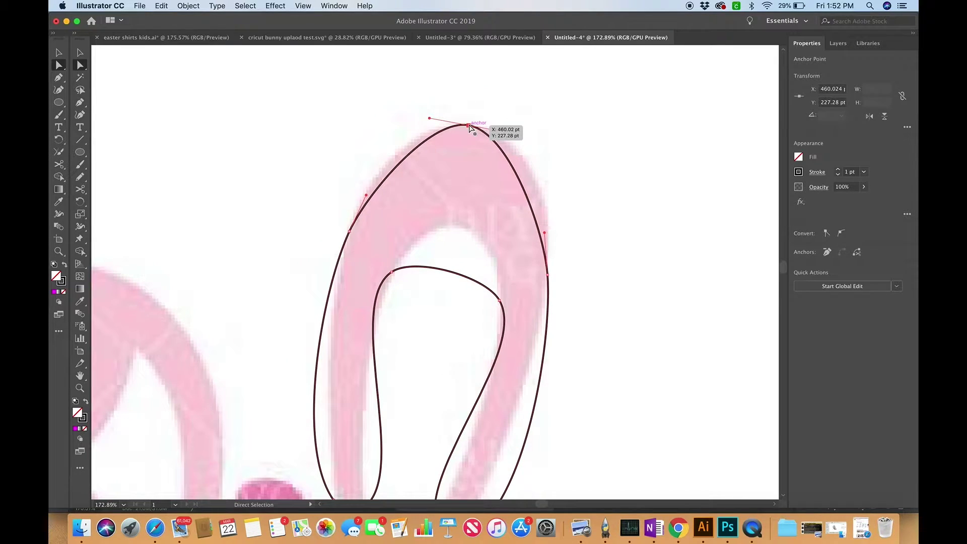
Step: Switch to easter shirts kids.ai and examine the anchor points and handles along the finished bunny's ear outlines
{"action": "left_click", "coordinate": [154, 38]}
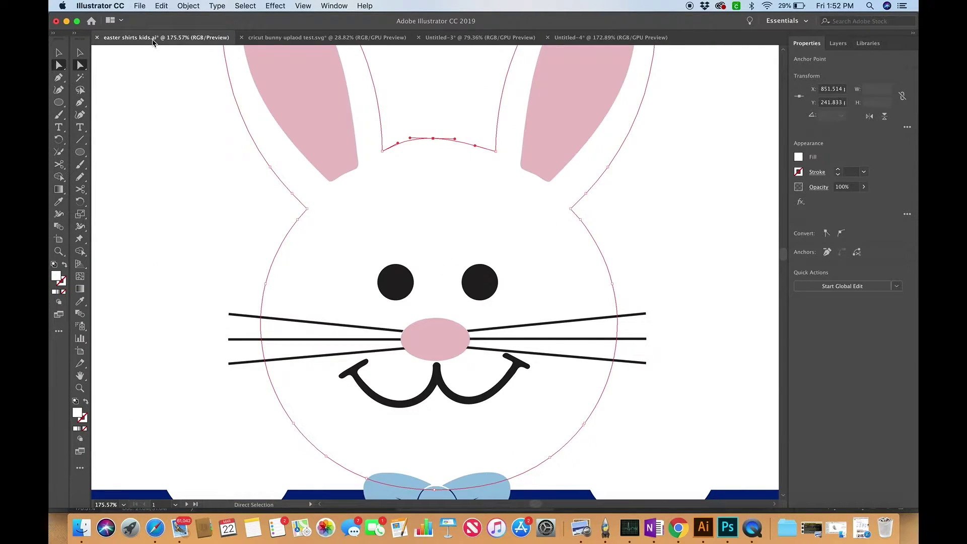
{"action": "left_click", "coordinate": [648, 212]}
{"action": "scroll", "coordinate": [649, 213], "scroll_direction": "up", "scroll_amount": 4}
{"action": "scroll", "coordinate": [650, 213], "scroll_direction": "right", "scroll_amount": 2}
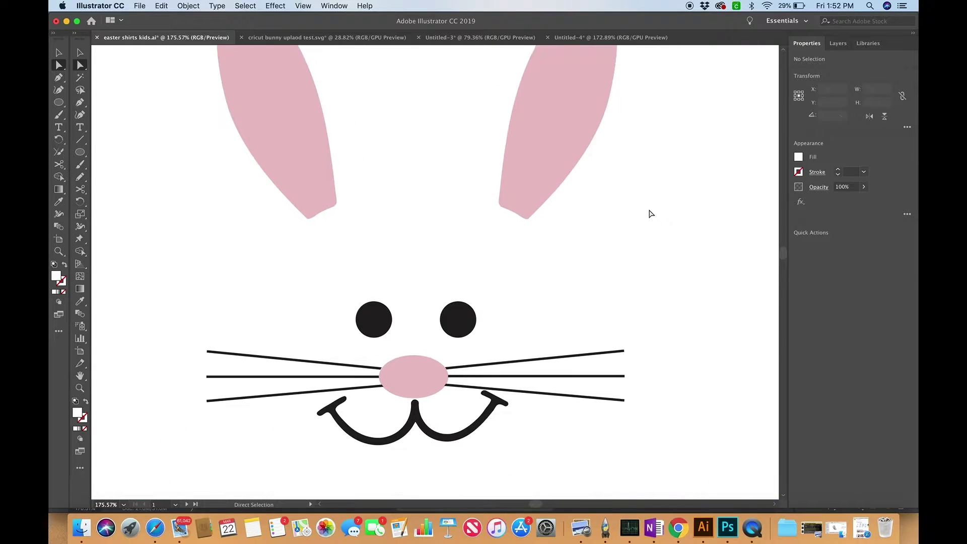
{"action": "scroll", "coordinate": [650, 212], "scroll_direction": "up", "scroll_amount": 2}
{"action": "scroll", "coordinate": [650, 213], "scroll_direction": "down", "scroll_amount": 10}
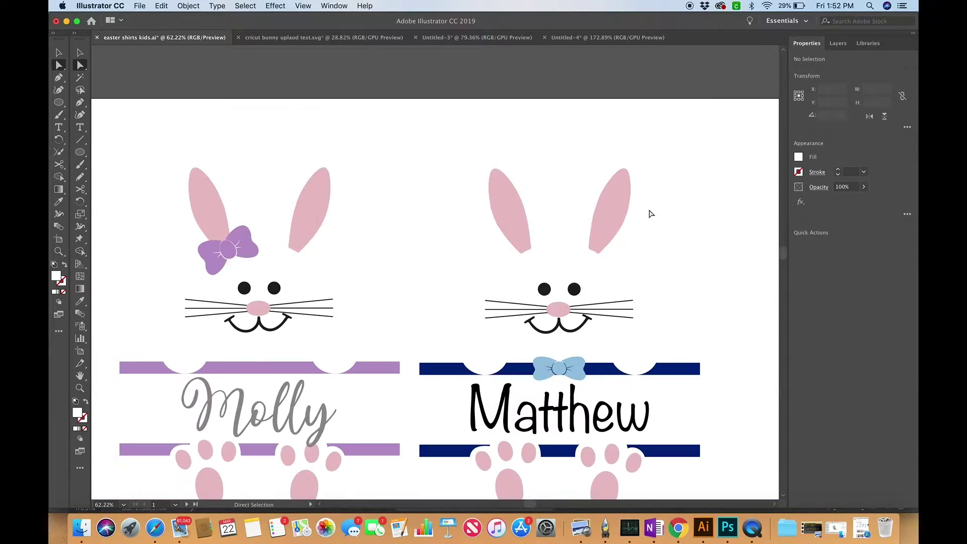
{"action": "scroll", "coordinate": [614, 256], "scroll_direction": "right", "scroll_amount": 2}
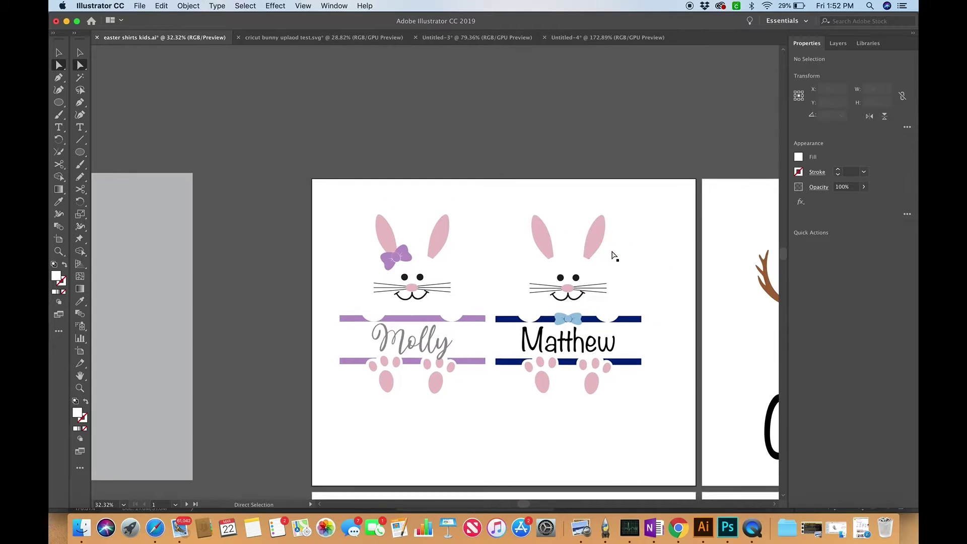
{"action": "scroll", "coordinate": [614, 256], "scroll_direction": "up", "scroll_amount": 10}
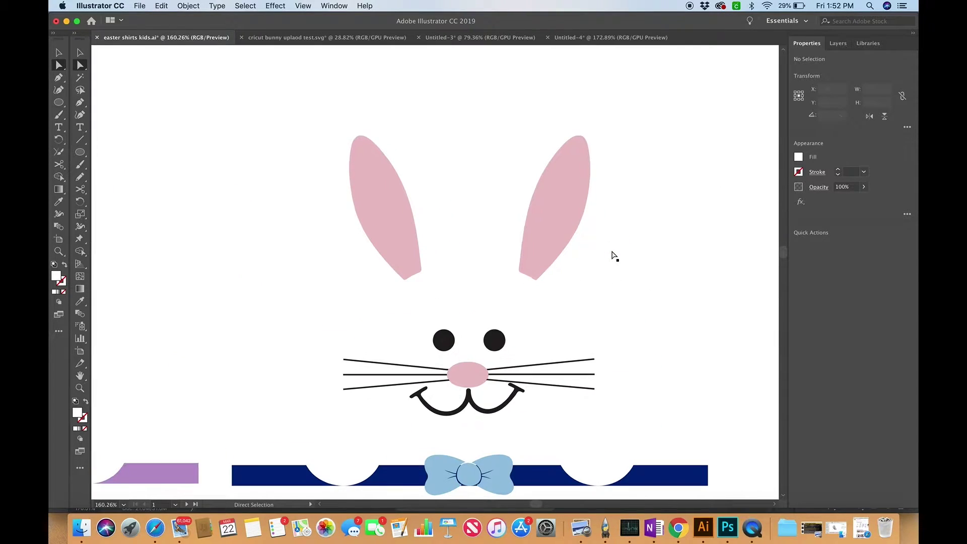
{"action": "scroll", "coordinate": [614, 256], "scroll_direction": "up", "scroll_amount": 2}
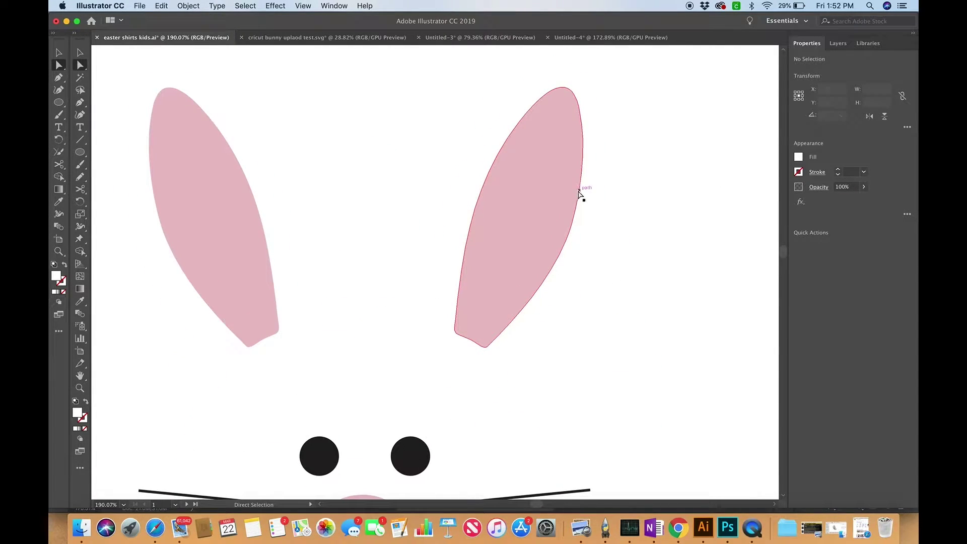
{"action": "left_click", "coordinate": [599, 205]}
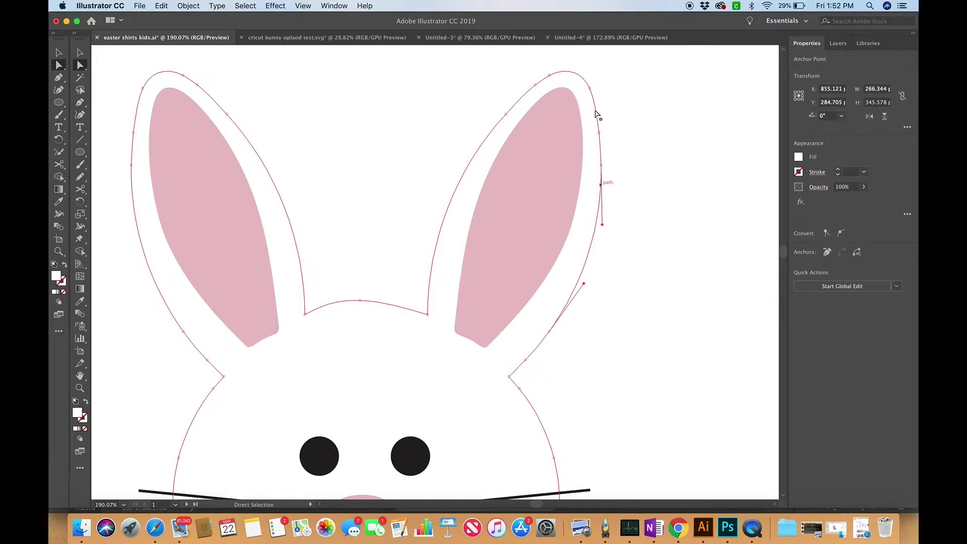
{"action": "key", "text": "super+a"}
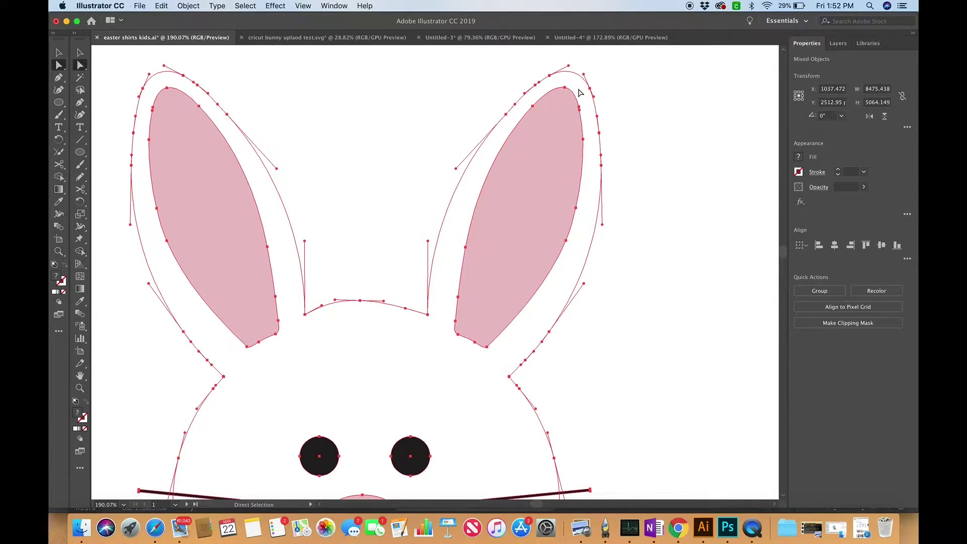
{"action": "scroll", "coordinate": [580, 92], "scroll_direction": "up", "scroll_amount": 3}
{"action": "scroll", "coordinate": [574, 91], "scroll_direction": "up", "scroll_amount": 1}
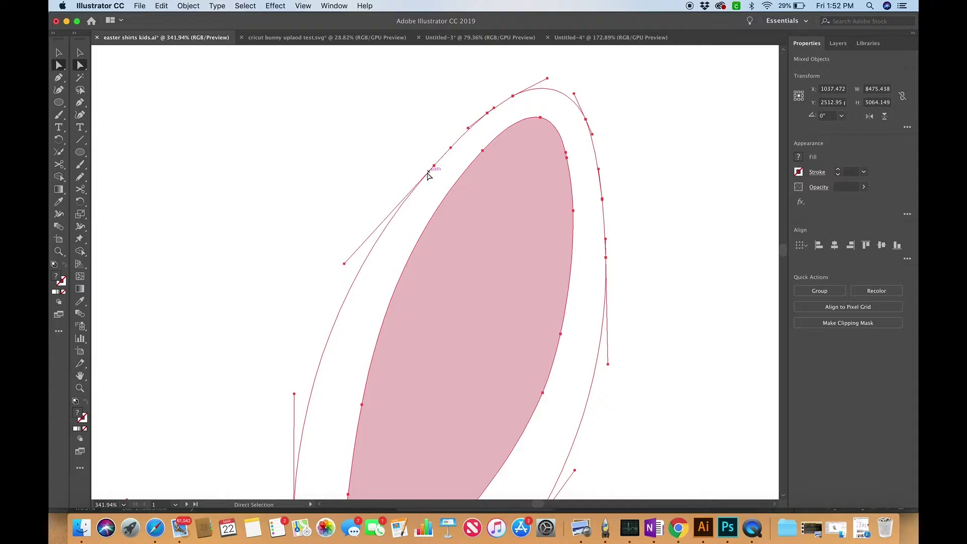
Step: Adjust the direction handle of the anchor point atop the finished bunny's head and examine its head and ear outlines
{"action": "scroll", "coordinate": [427, 176], "scroll_direction": "down", "scroll_amount": 5}
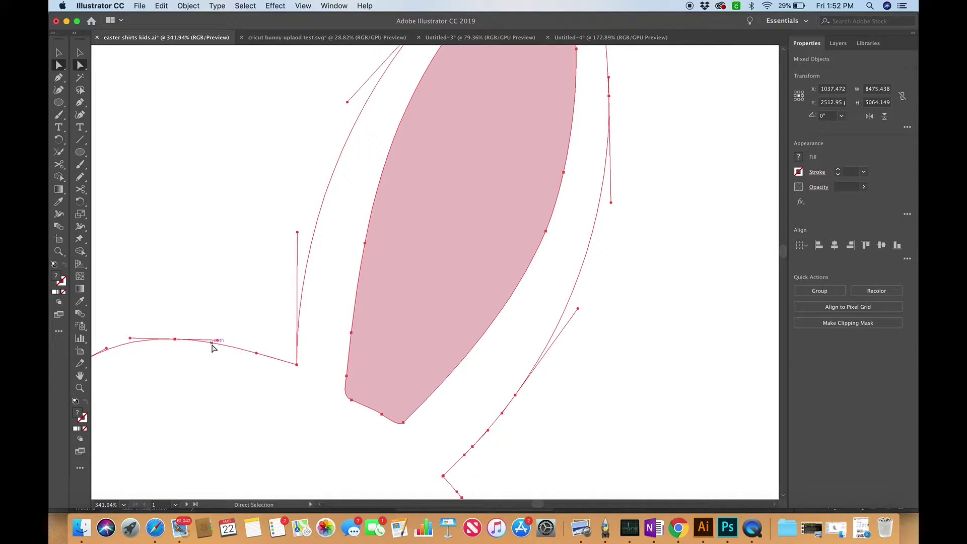
{"action": "left_click", "coordinate": [177, 341]}
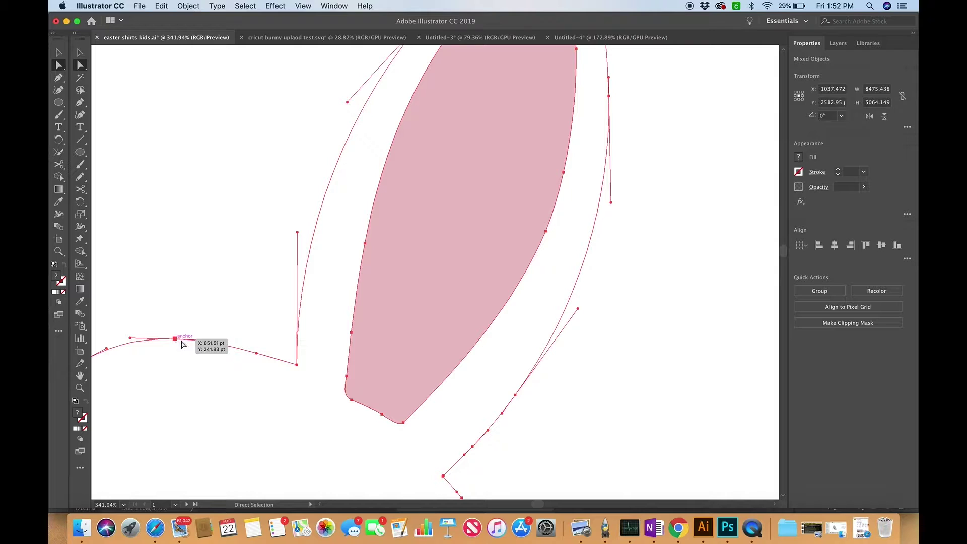
{"action": "mouse_move", "coordinate": [218, 341]}
{"action": "left_mouse_down"}
{"action": "mouse_move", "coordinate": [215, 329]}
{"action": "mouse_move", "coordinate": [215, 357]}
{"action": "mouse_move", "coordinate": [211, 314]}
{"action": "mouse_move", "coordinate": [205, 378]}
{"action": "mouse_move", "coordinate": [207, 323]}
{"action": "mouse_move", "coordinate": [210, 367]}
{"action": "mouse_move", "coordinate": [214, 340]}
{"action": "left_mouse_up"}
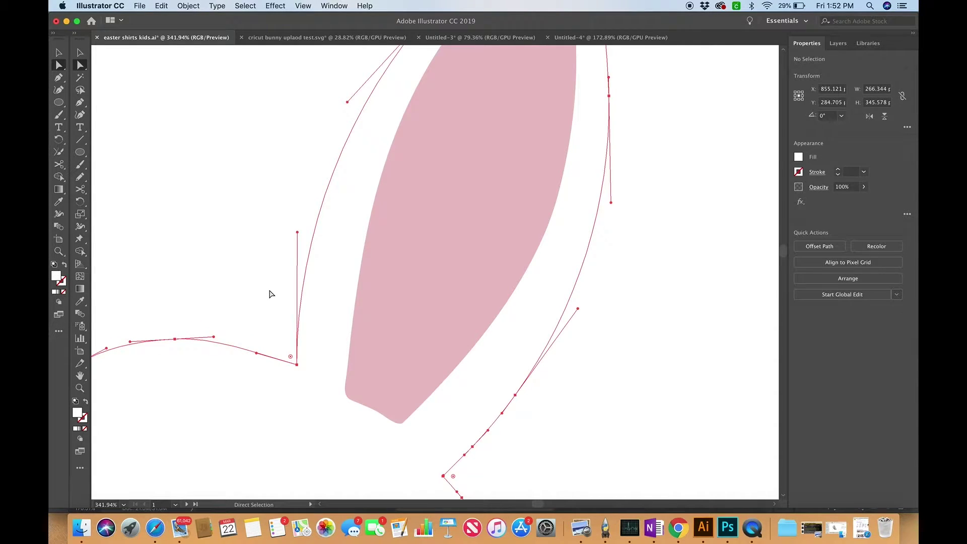
{"action": "scroll", "coordinate": [270, 294], "scroll_direction": "down", "scroll_amount": 10}
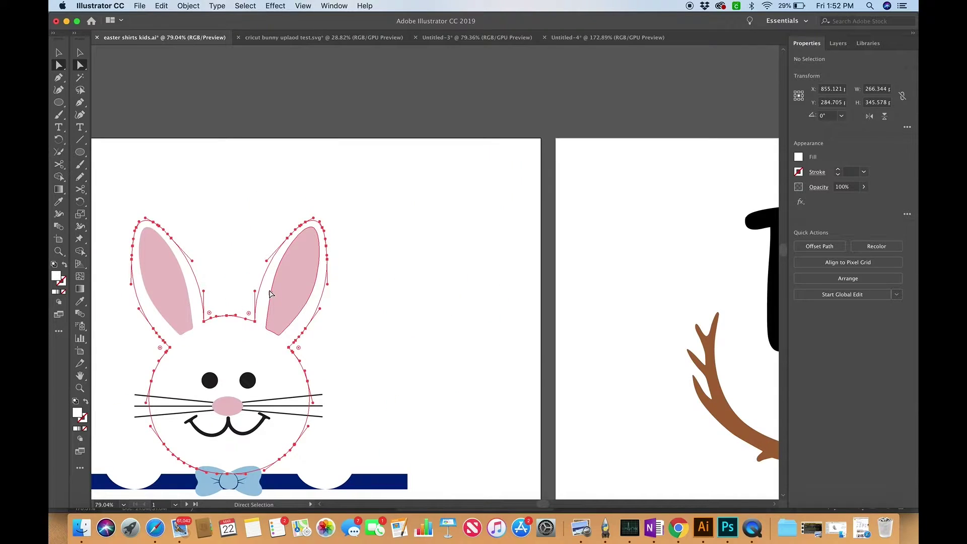
{"action": "scroll", "coordinate": [270, 295], "scroll_direction": "up", "scroll_amount": 6}
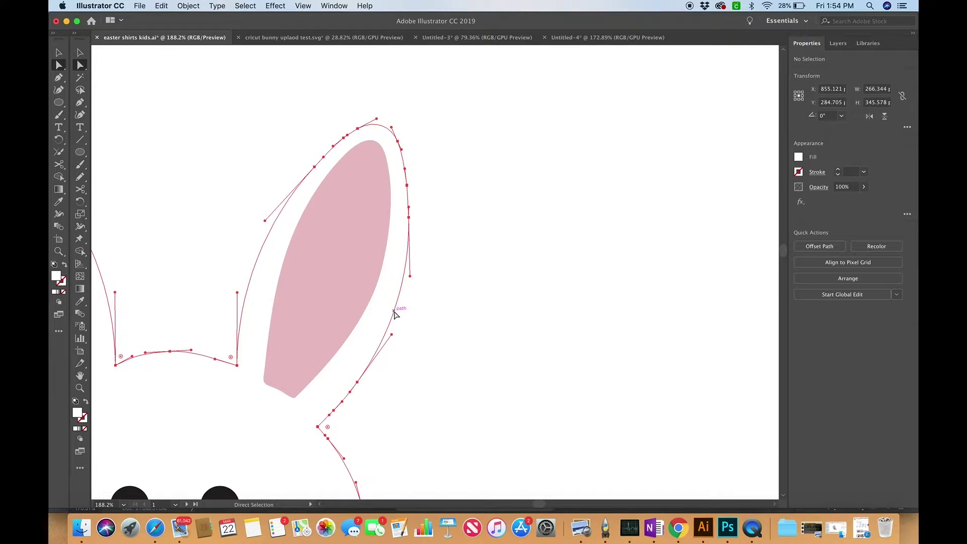
{"action": "scroll", "coordinate": [395, 308], "scroll_direction": "up", "scroll_amount": 3}
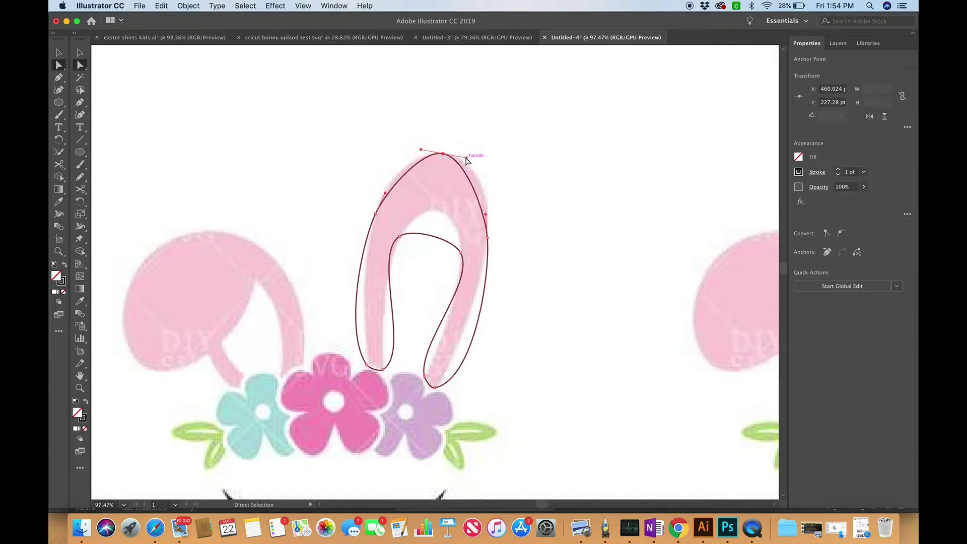
Step: Lengthen the right direction handle at the traced ear's tip to fit the pink curve, then select the outer right edge's anchor point
{"action": "left_click_drag", "start_coordinate": [467, 156], "coordinate": [487, 158]}
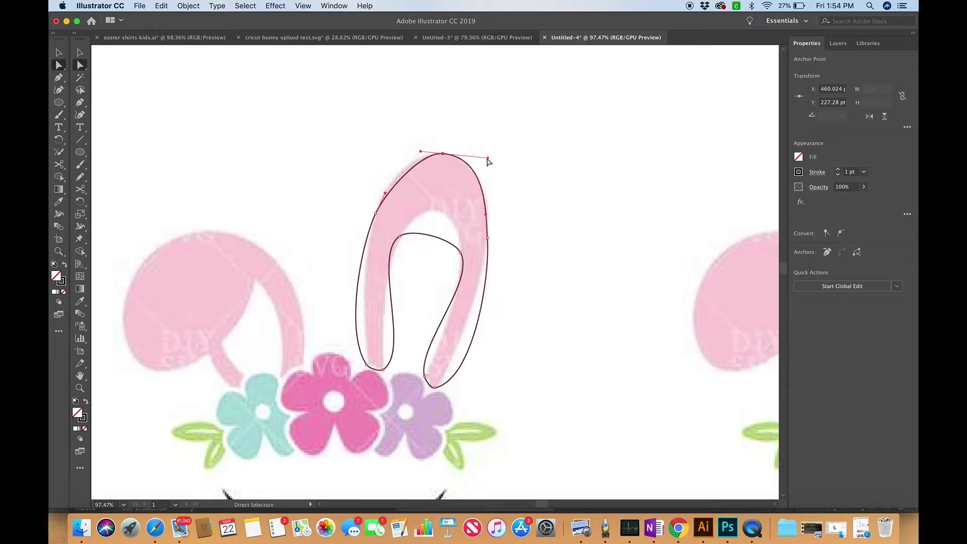
{"action": "left_click", "coordinate": [487, 238]}
{"action": "scroll", "coordinate": [494, 239], "scroll_direction": "up", "scroll_amount": 3}
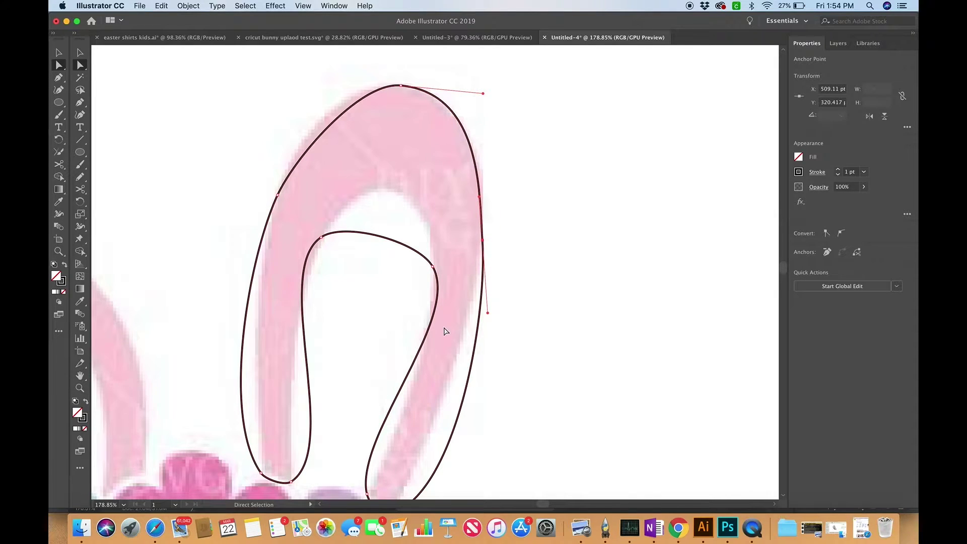
{"action": "scroll", "coordinate": [446, 331], "scroll_direction": "down", "scroll_amount": 2}
{"action": "scroll", "coordinate": [479, 248], "scroll_direction": "up", "scroll_amount": 3}
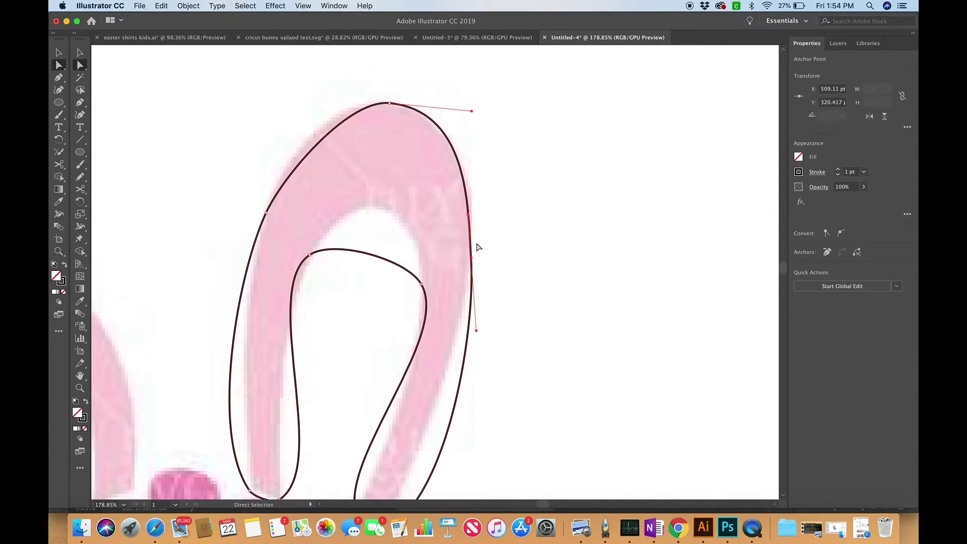
{"action": "scroll", "coordinate": [478, 247], "scroll_direction": "up", "scroll_amount": 3}
Step: Try to angle the right-edge anchor's upper handle independently and round the resulting corner, then undo these changes
{"action": "mouse_move", "coordinate": [460, 185]}
{"action": "left_mouse_down"}
{"action": "mouse_move", "coordinate": [487, 190]}
{"action": "mouse_move", "coordinate": [461, 190]}
{"action": "left_mouse_up"}
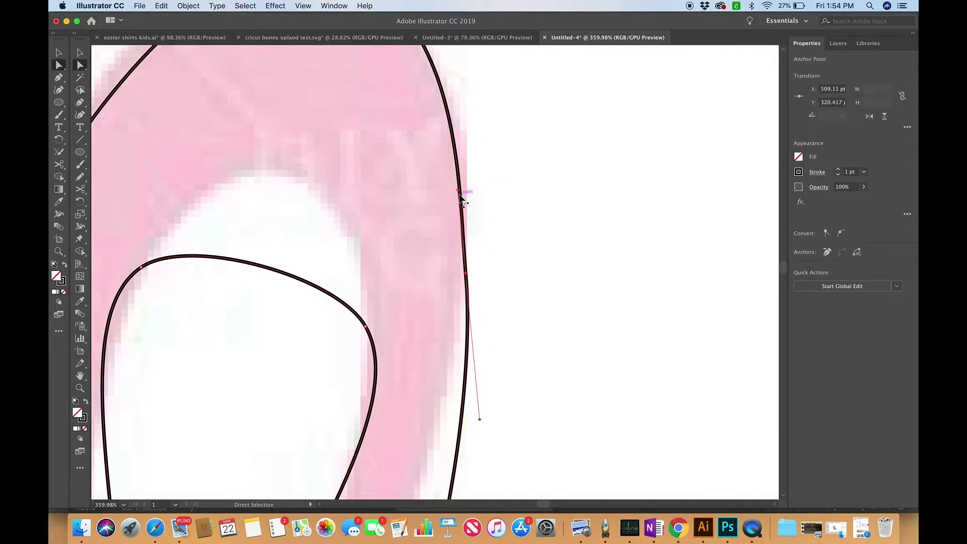
{"action": "left_click_drag", "start_coordinate": [459, 191], "coordinate": [492, 195]}
{"action": "scroll", "coordinate": [470, 270], "scroll_direction": "up", "scroll_amount": 2}
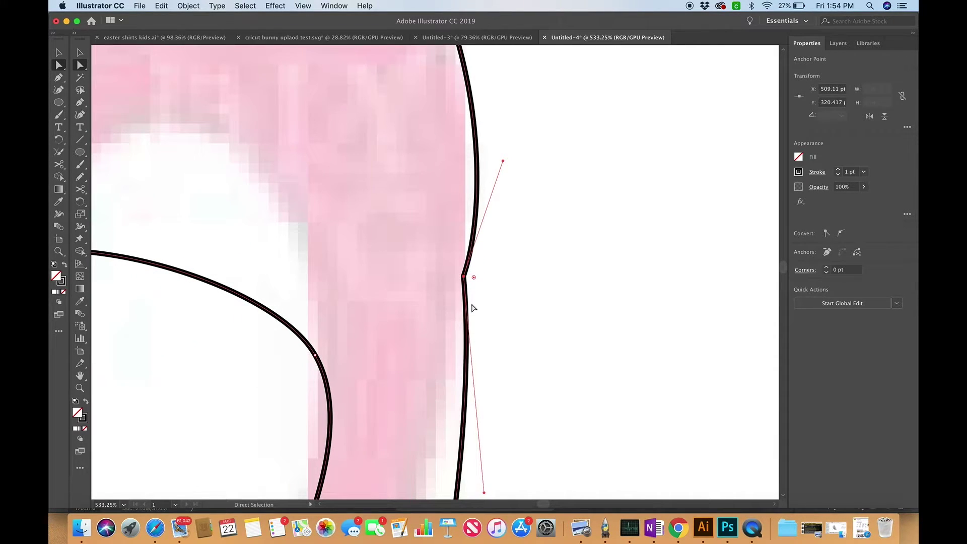
{"action": "left_click_drag", "start_coordinate": [474, 278], "coordinate": [651, 291]}
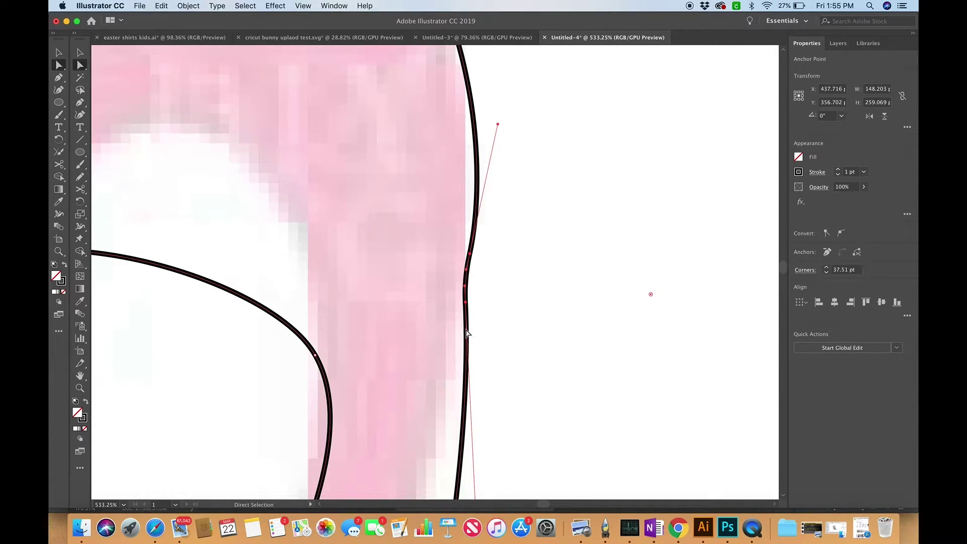
{"action": "left_click_drag", "start_coordinate": [652, 297], "coordinate": [473, 277]}
{"action": "key", "text": "super+z"}
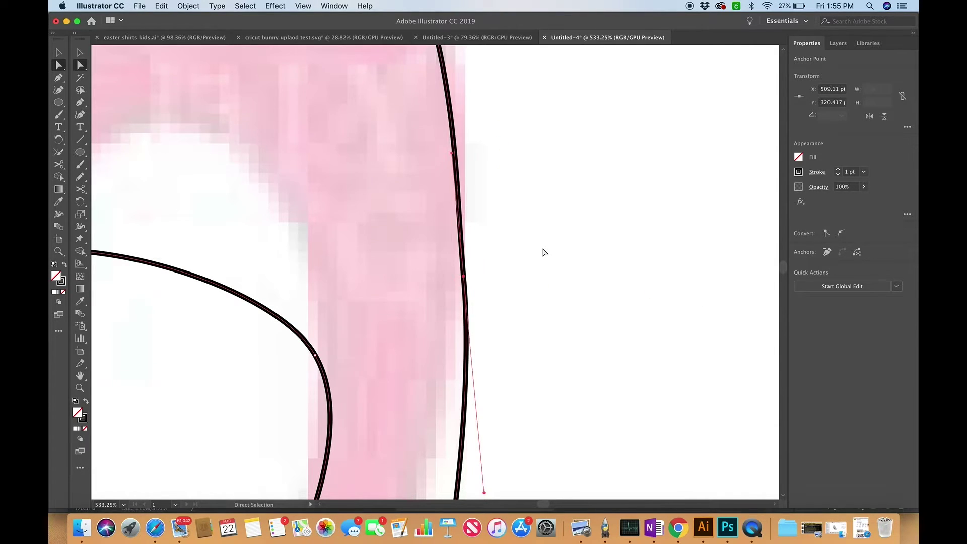
Step: Reshape the ear's outer right edge to follow the pink image by adjusting the handles of its side and base anchor points
{"action": "scroll", "coordinate": [545, 252], "scroll_direction": "down", "scroll_amount": 5}
{"action": "left_click_drag", "start_coordinate": [503, 208], "coordinate": [514, 197]}
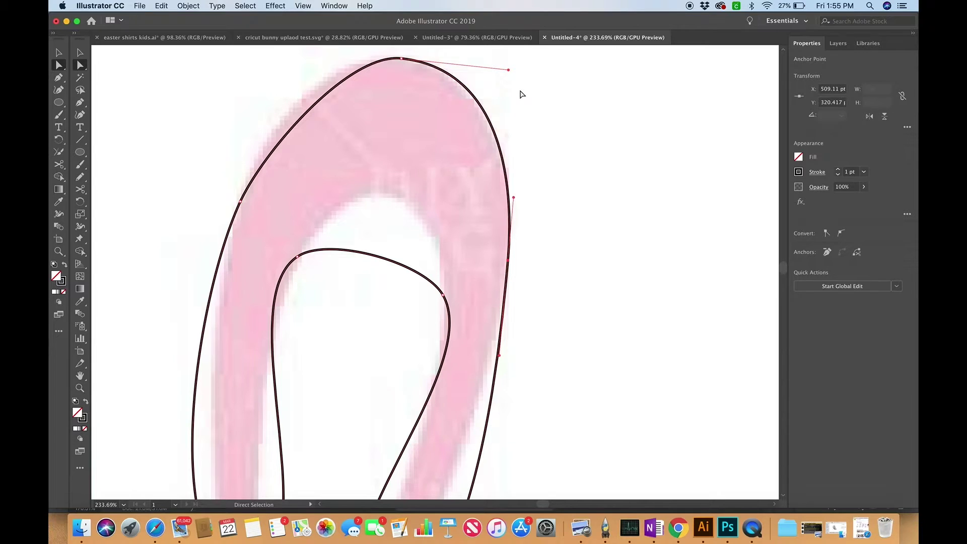
{"action": "scroll", "coordinate": [529, 231], "scroll_direction": "down", "scroll_amount": 3}
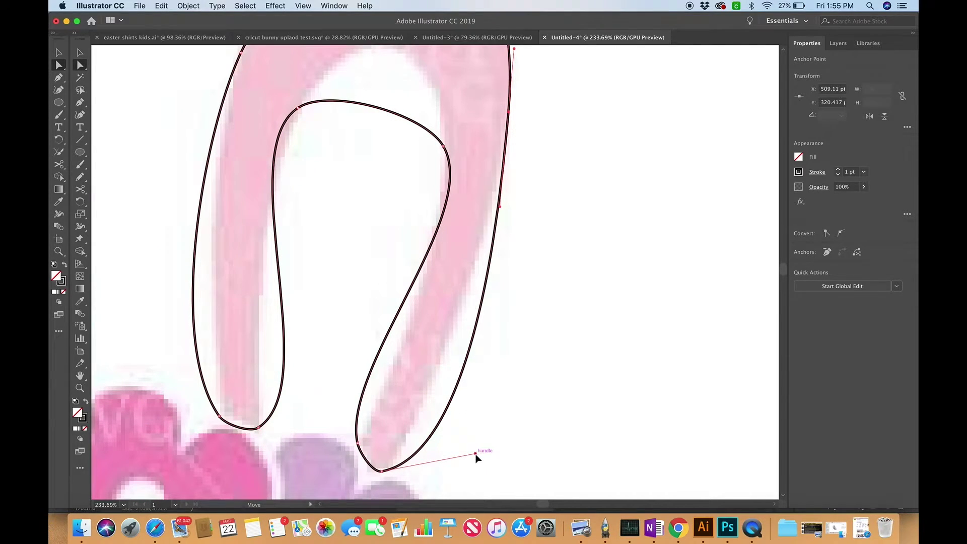
{"action": "left_click_drag", "start_coordinate": [476, 454], "coordinate": [409, 477]}
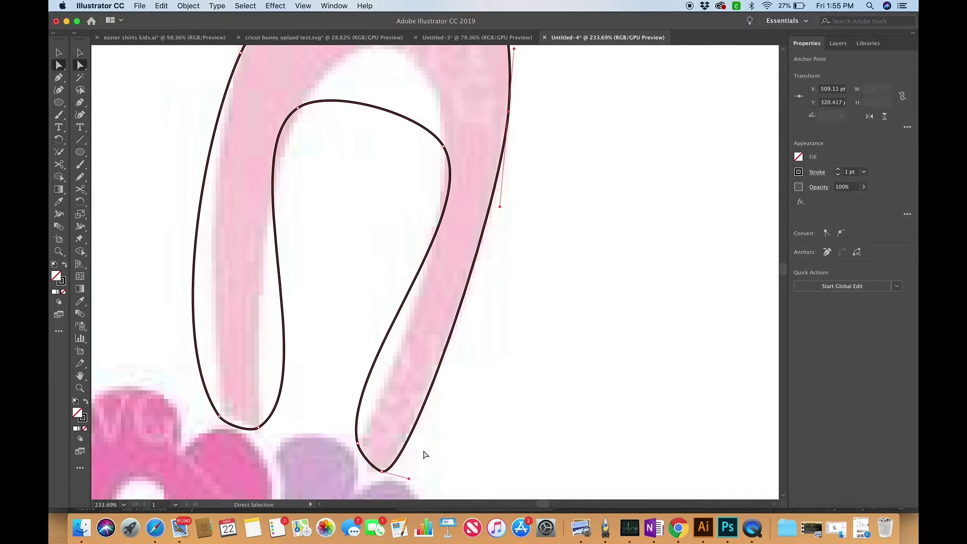
{"action": "left_click_drag", "start_coordinate": [504, 206], "coordinate": [505, 208]}
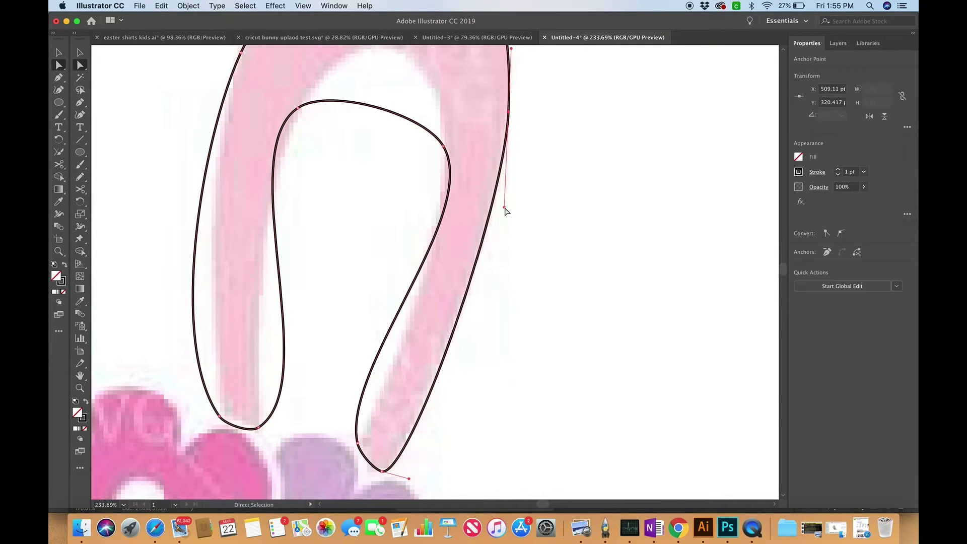
Step: Straighten the end of the ear's right leg by collapsing the handles between its two base anchor points into them
{"action": "scroll", "coordinate": [505, 208], "scroll_direction": "down", "scroll_amount": 4}
{"action": "scroll", "coordinate": [456, 294], "scroll_direction": "up", "scroll_amount": 3}
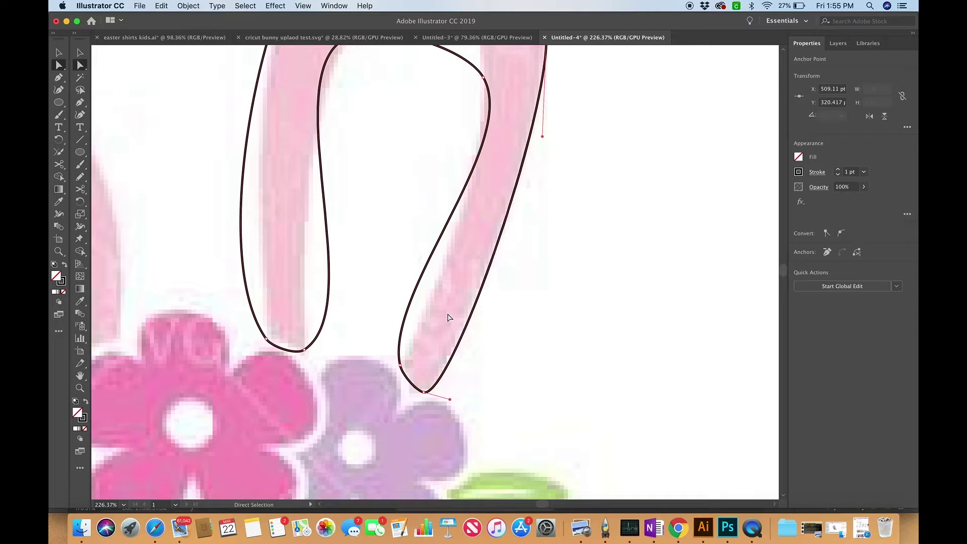
{"action": "scroll", "coordinate": [429, 398], "scroll_direction": "up", "scroll_amount": 4}
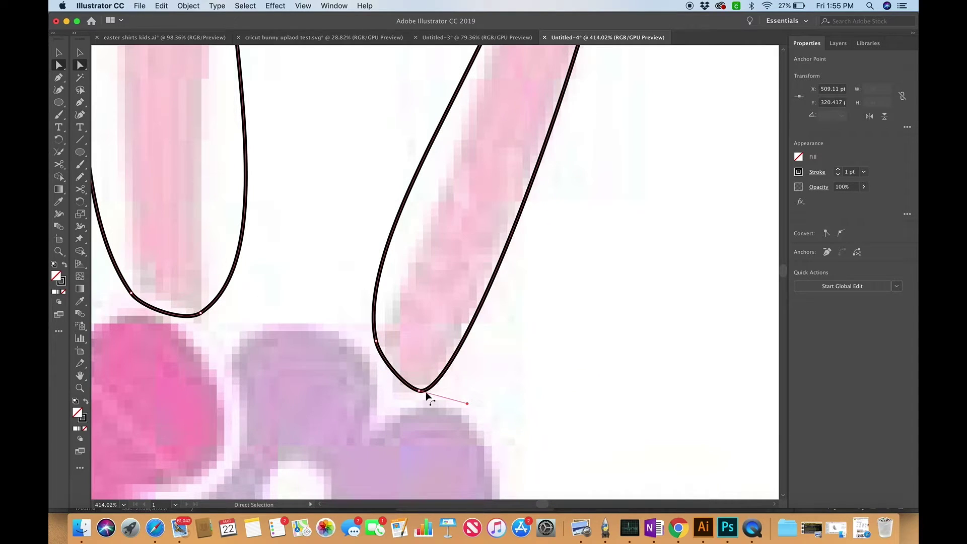
{"action": "left_click", "coordinate": [420, 391]}
{"action": "key", "text": "alt"}
{"action": "left_click_drag", "start_coordinate": [405, 390], "coordinate": [420, 393]}
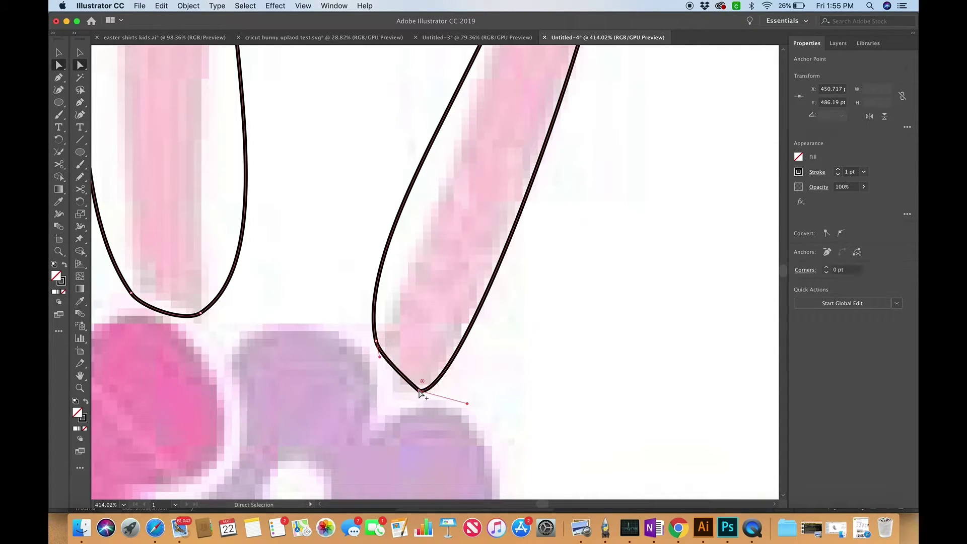
{"action": "left_click", "coordinate": [377, 342]}
{"action": "key", "text": "super+z"}
{"action": "left_click", "coordinate": [377, 342]}
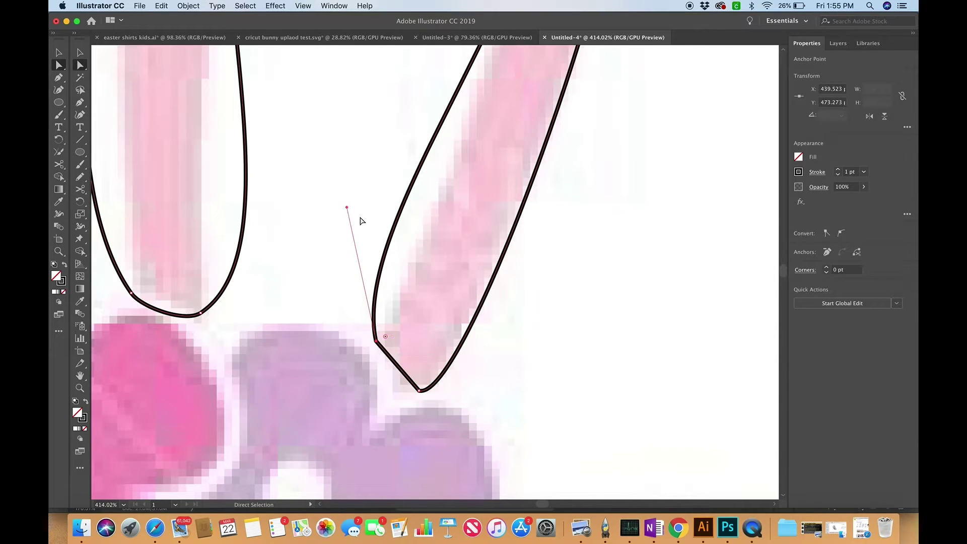
Step: Fit the right side of the inner opening to the pink image by adjusting the handles of its base and upper anchor points
{"action": "scroll", "coordinate": [361, 222], "scroll_direction": "down", "scroll_amount": 5}
{"action": "left_click_drag", "start_coordinate": [336, 259], "coordinate": [397, 128]}
{"action": "left_click_drag", "start_coordinate": [350, 277], "coordinate": [352, 278]}
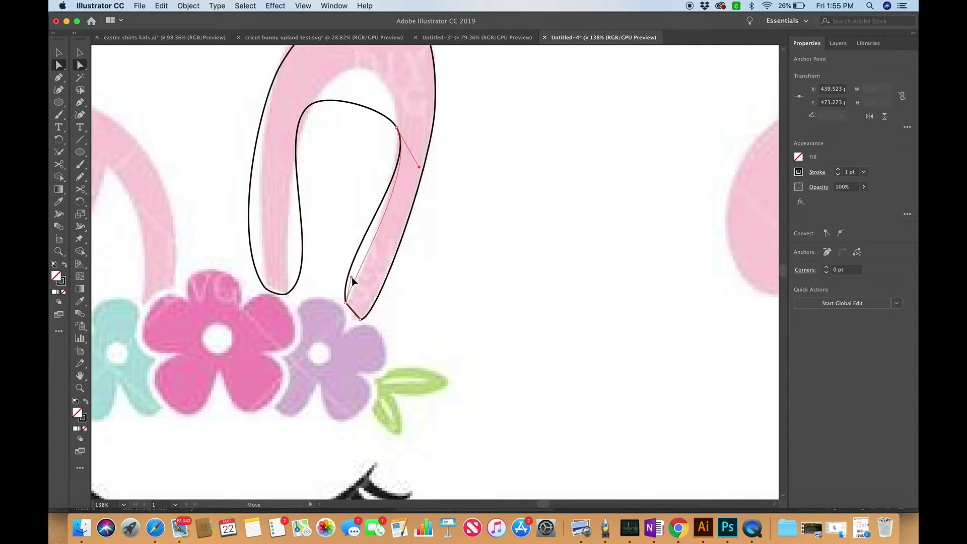
{"action": "left_click_drag", "start_coordinate": [419, 165], "coordinate": [405, 165]}
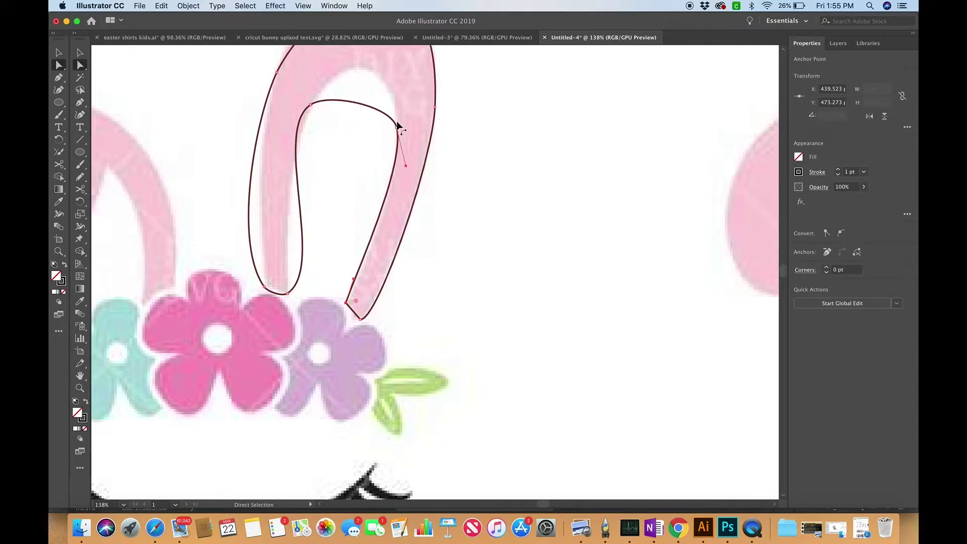
{"action": "mouse_move", "coordinate": [392, 104]}
{"action": "left_mouse_down"}
{"action": "mouse_move", "coordinate": [397, 50]}
{"action": "mouse_move", "coordinate": [395, 116]}
{"action": "left_mouse_up"}
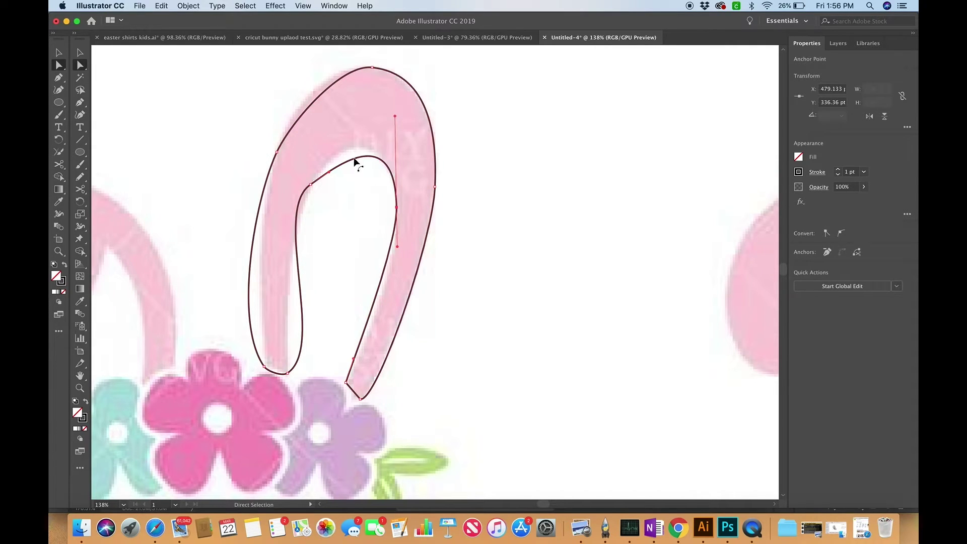
Step: Fit the left side of the inner opening to the pink image by adjusting its upper anchor's handles and the left leg's base handle
{"action": "left_click_drag", "start_coordinate": [328, 171], "coordinate": [270, 267]}
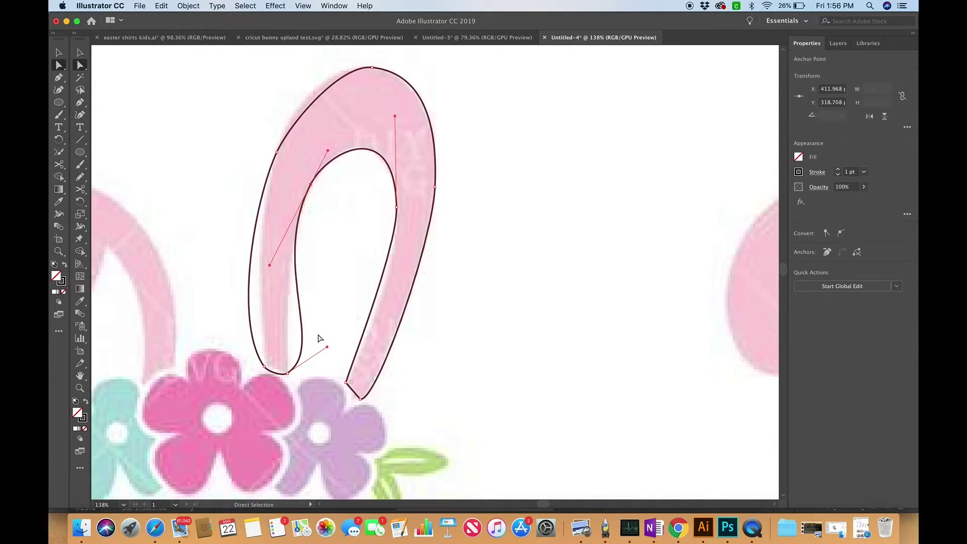
{"action": "left_click_drag", "start_coordinate": [327, 347], "coordinate": [292, 364]}
{"action": "scroll", "coordinate": [301, 354], "scroll_direction": "up", "scroll_amount": 3}
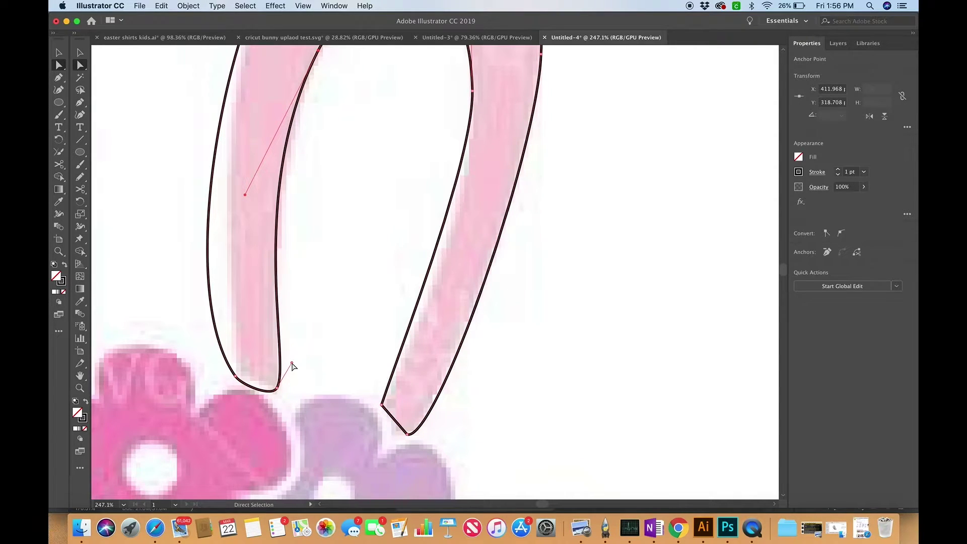
{"action": "scroll", "coordinate": [332, 228], "scroll_direction": "up", "scroll_amount": 2}
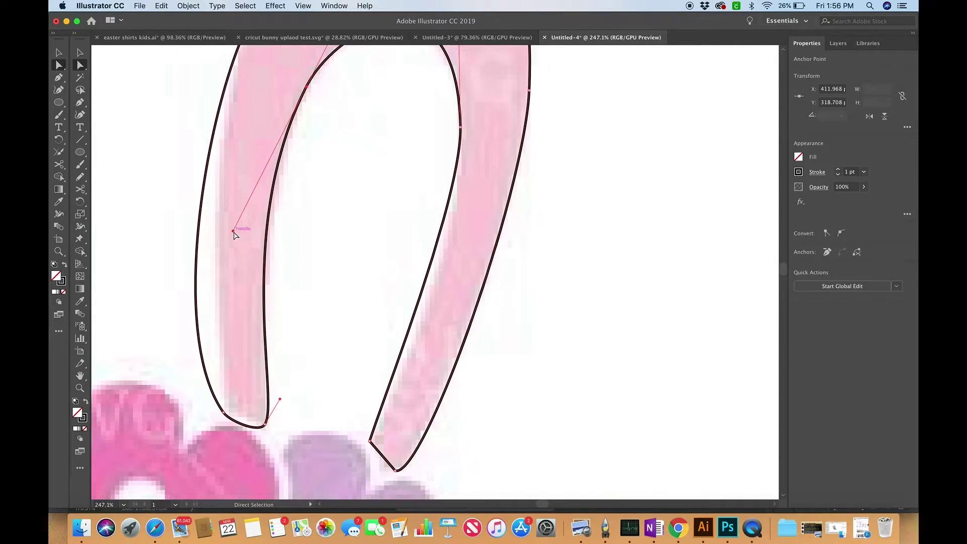
{"action": "left_click_drag", "start_coordinate": [234, 231], "coordinate": [252, 212]}
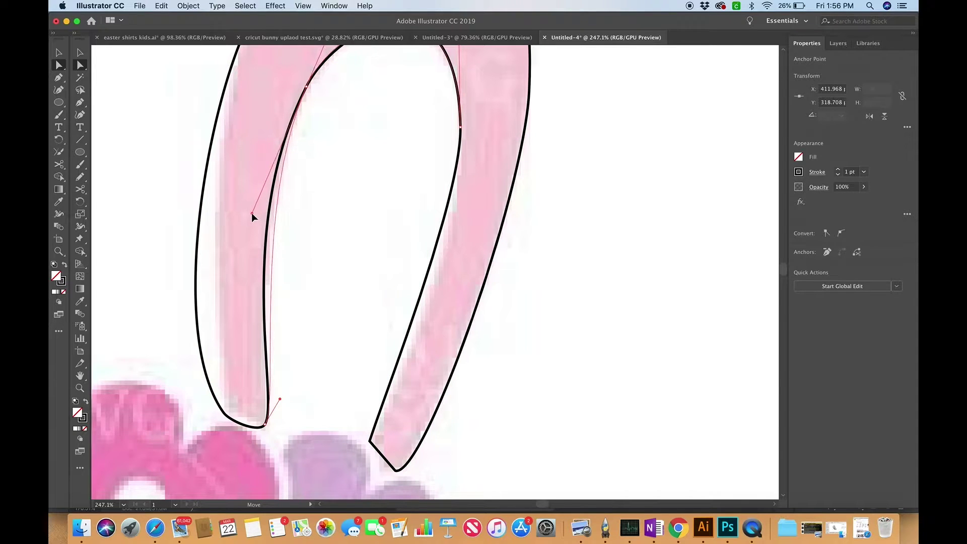
{"action": "scroll", "coordinate": [252, 215], "scroll_direction": "up", "scroll_amount": 2}
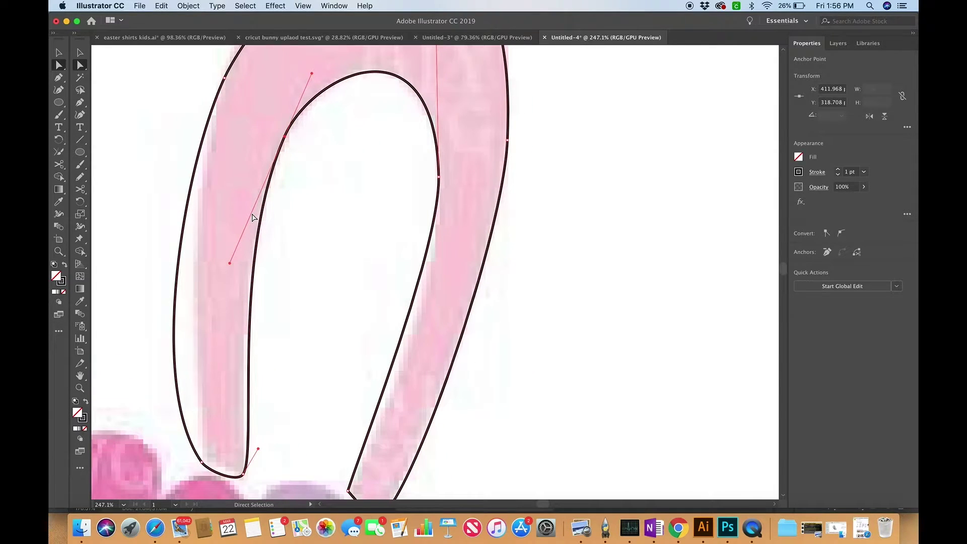
Step: Straighten the end of the ear's left leg by collapsing its base handles, and pull the outer handle in to fit the left edge
{"action": "scroll", "coordinate": [254, 217], "scroll_direction": "down", "scroll_amount": 4}
{"action": "left_click_drag", "start_coordinate": [272, 356], "coordinate": [270, 355]}
{"action": "left_click", "coordinate": [220, 375]}
{"action": "left_click", "coordinate": [220, 373]}
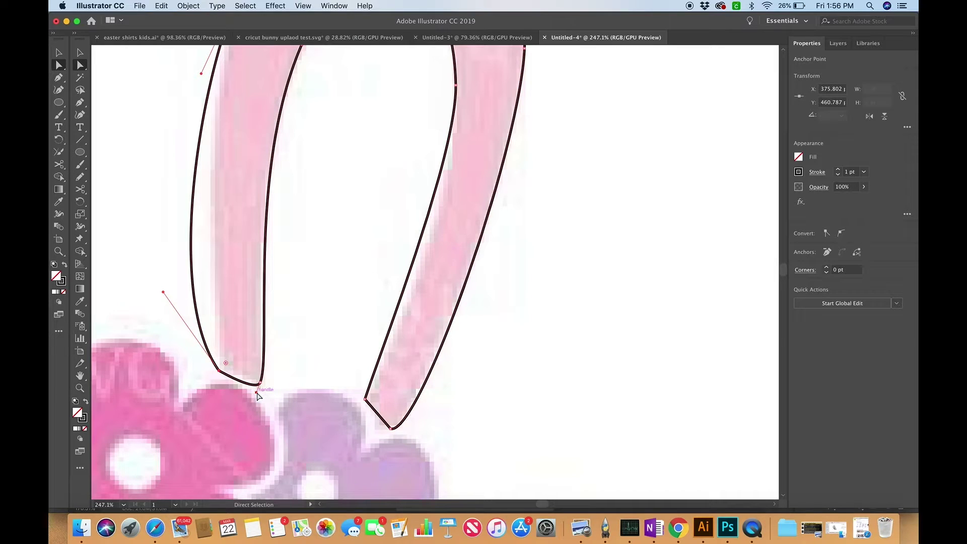
{"action": "left_click_drag", "start_coordinate": [256, 391], "coordinate": [260, 383]}
{"action": "scroll", "coordinate": [240, 340], "scroll_direction": "up", "scroll_amount": 2}
{"action": "left_click_drag", "start_coordinate": [159, 319], "coordinate": [207, 316]}
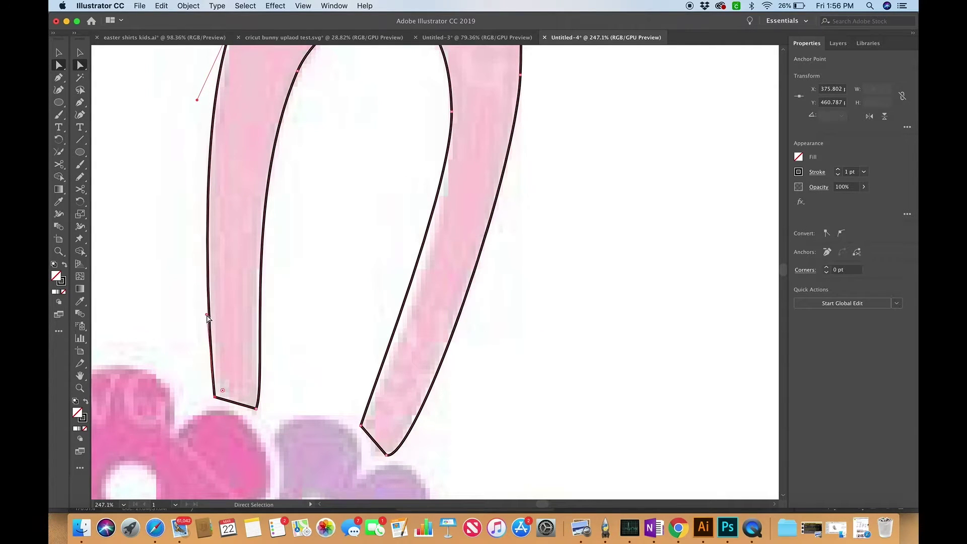
Step: Reshape the ear's upper left curve and outer left edge to the pink image by adjusting the left shoulder anchor's handles
{"action": "scroll", "coordinate": [207, 317], "scroll_direction": "up", "scroll_amount": 10}
{"action": "left_click", "coordinate": [174, 261]}
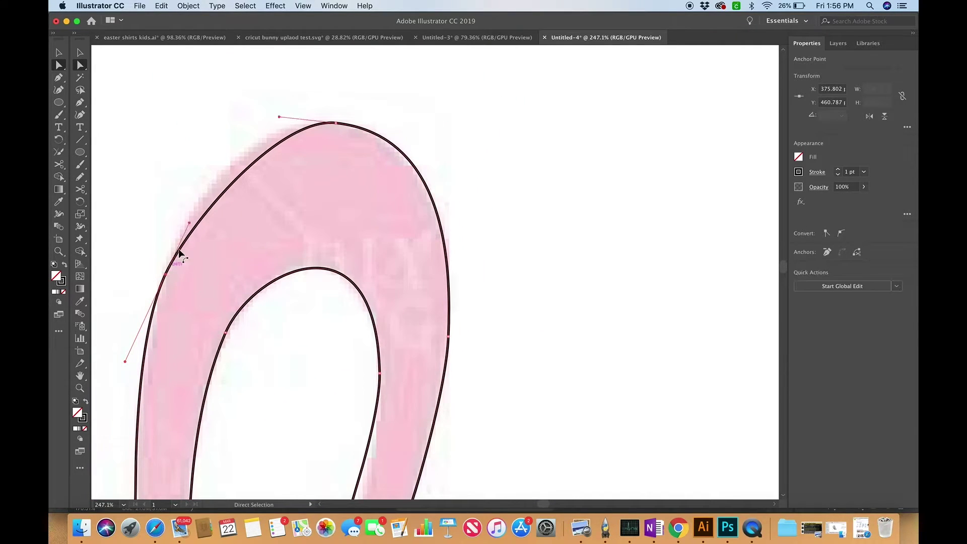
{"action": "left_click_drag", "start_coordinate": [190, 223], "coordinate": [194, 174]}
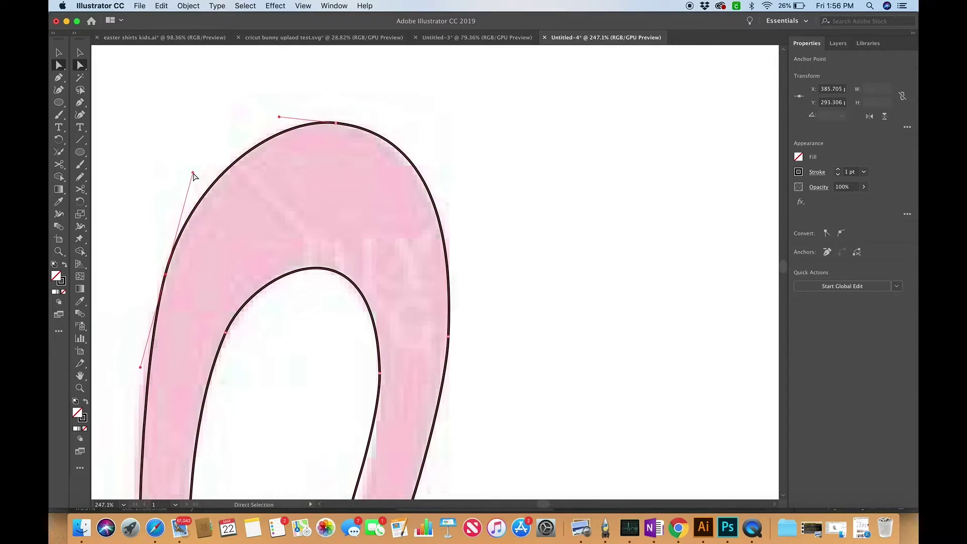
{"action": "scroll", "coordinate": [193, 176], "scroll_direction": "down", "scroll_amount": 5}
{"action": "left_click_drag", "start_coordinate": [167, 251], "coordinate": [160, 264]}
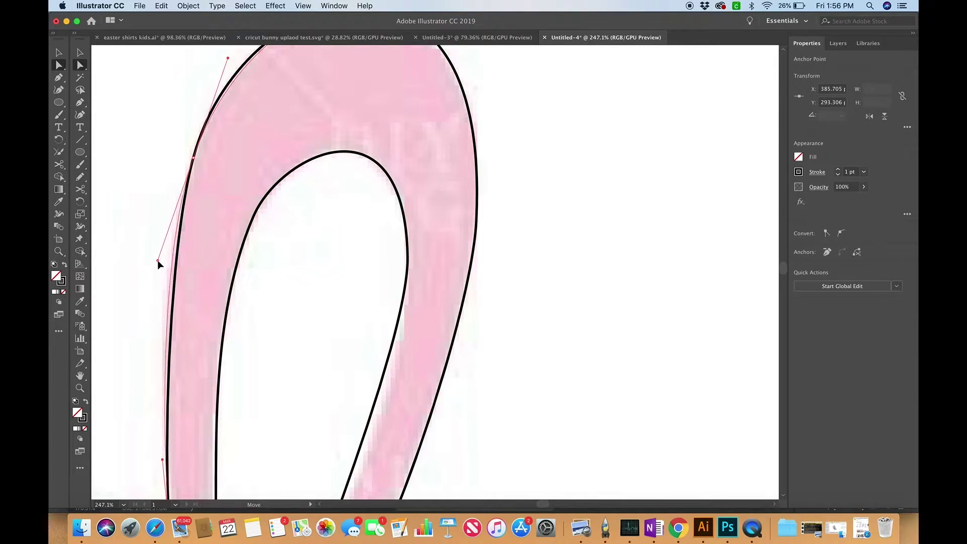
{"action": "scroll", "coordinate": [159, 263], "scroll_direction": "down", "scroll_amount": 5}
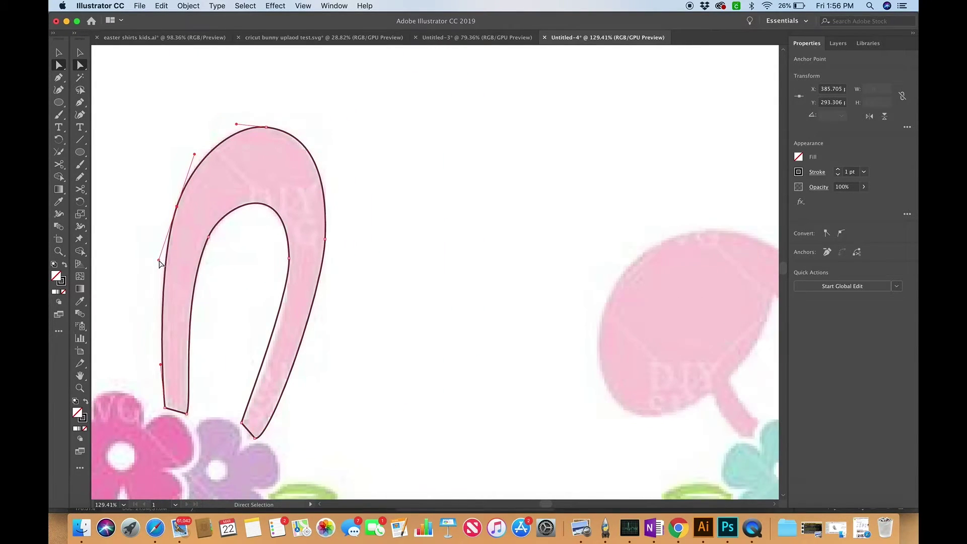
Step: Refine the inner edge at the end of the ear's right leg with its corner anchor's handle, and check the right outer edge
{"action": "left_click", "coordinate": [242, 422]}
{"action": "left_click_drag", "start_coordinate": [249, 403], "coordinate": [254, 404]}
{"action": "left_click", "coordinate": [317, 233]}
{"action": "left_click", "coordinate": [326, 229]}
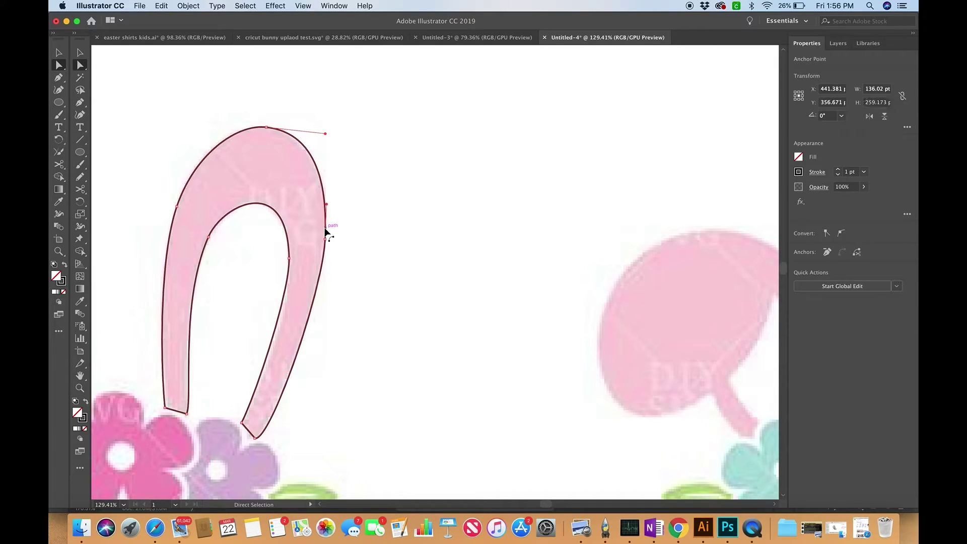
Step: Move the whole ear outline about 2 pt to the right and select its top anchor point
{"action": "key", "text": "v"}
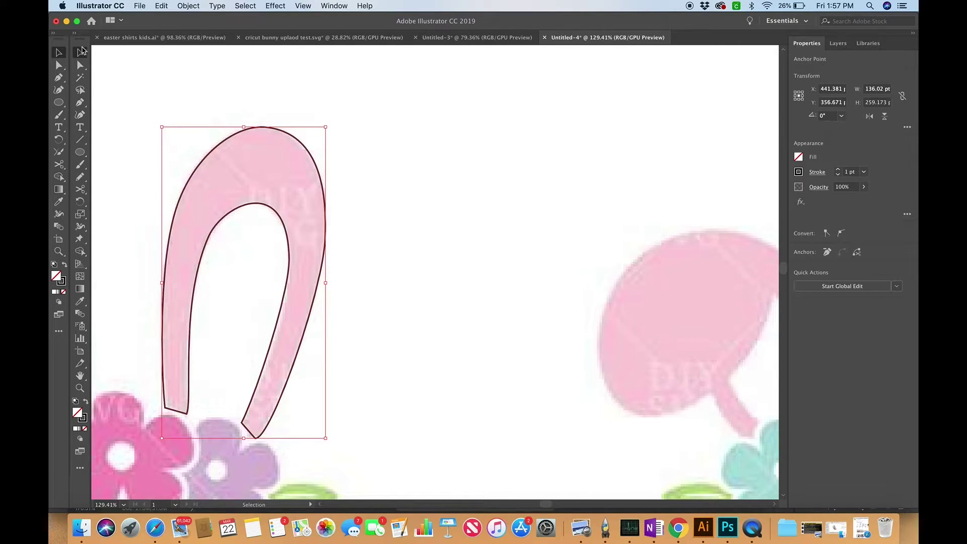
{"action": "mouse_move", "coordinate": [324, 199]}
{"action": "left_mouse_down"}
{"action": "mouse_move", "coordinate": [361, 199]}
{"action": "mouse_move", "coordinate": [327, 199]}
{"action": "left_mouse_up"}
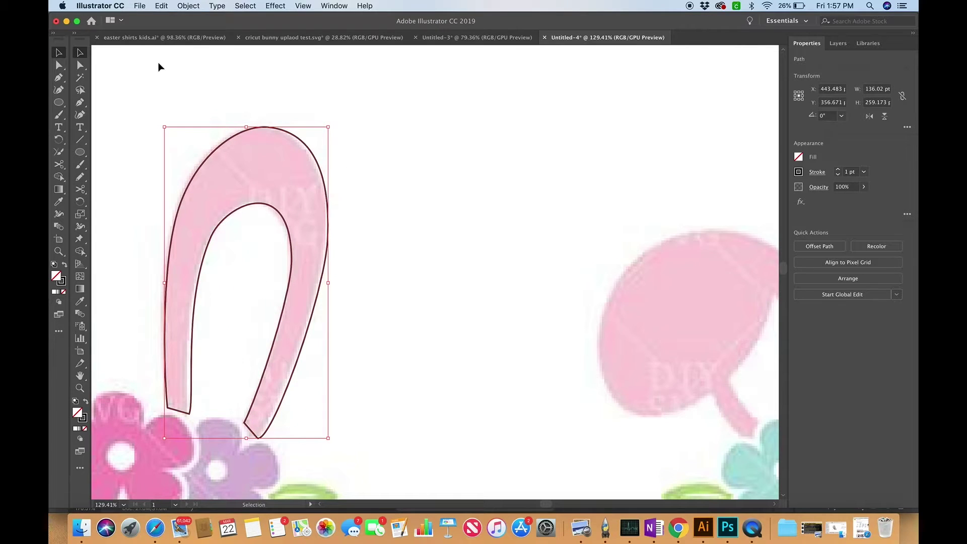
{"action": "key", "text": "a"}
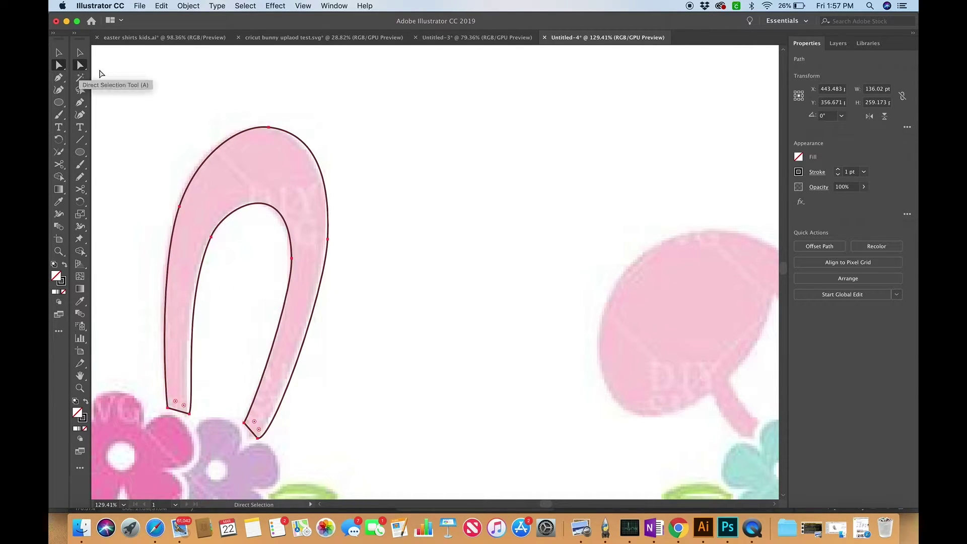
{"action": "left_click", "coordinate": [269, 128]}
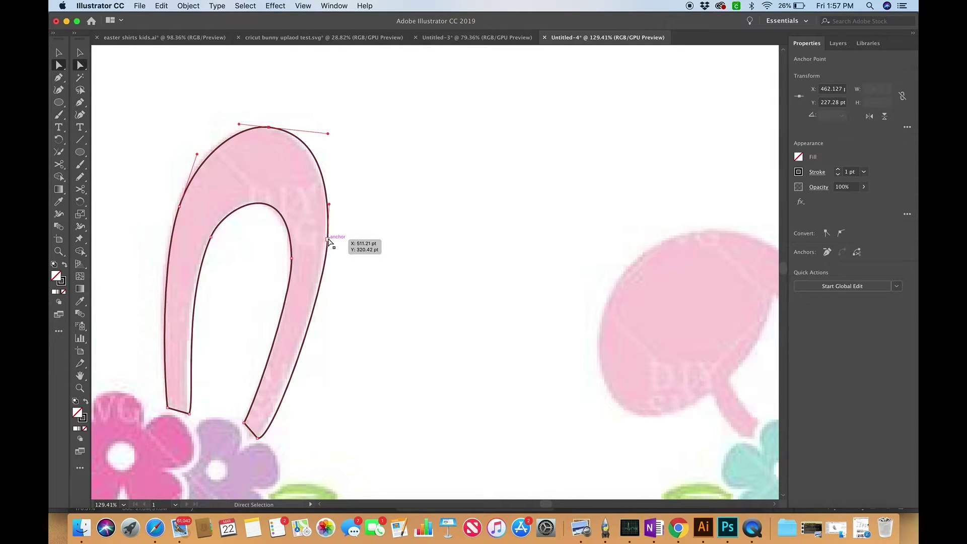
Step: Fill the ear shape with the light purple swatch and set its stroke to none
{"action": "key", "text": "v"}
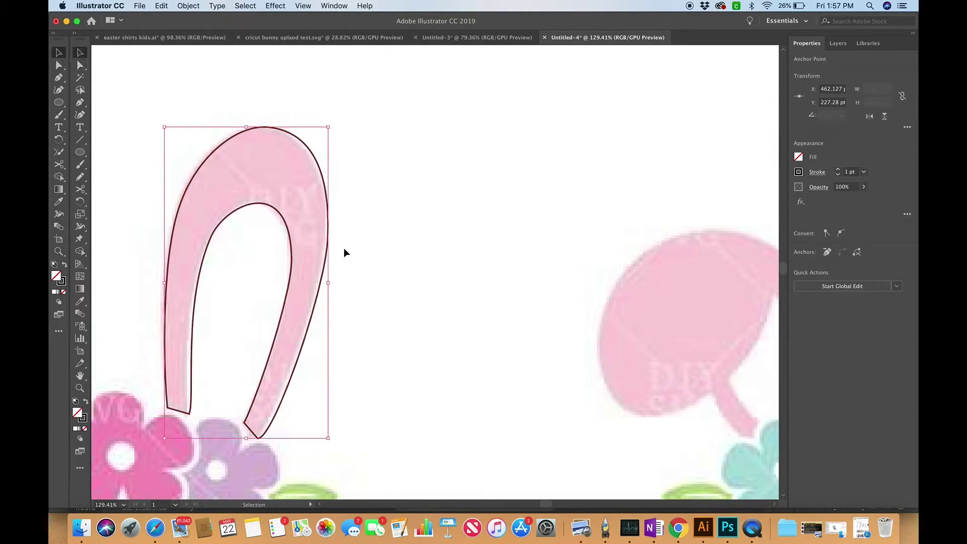
{"action": "left_click", "coordinate": [799, 158]}
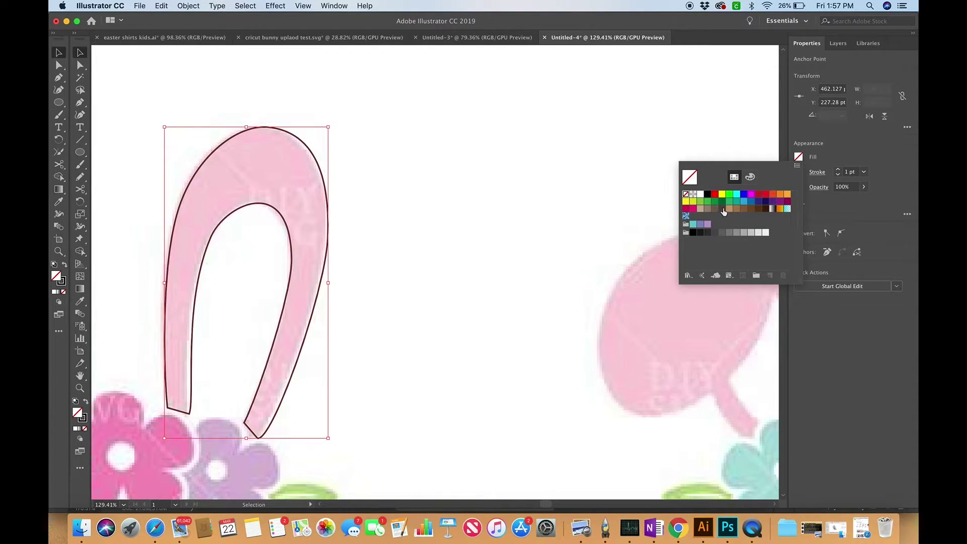
{"action": "left_click", "coordinate": [708, 224]}
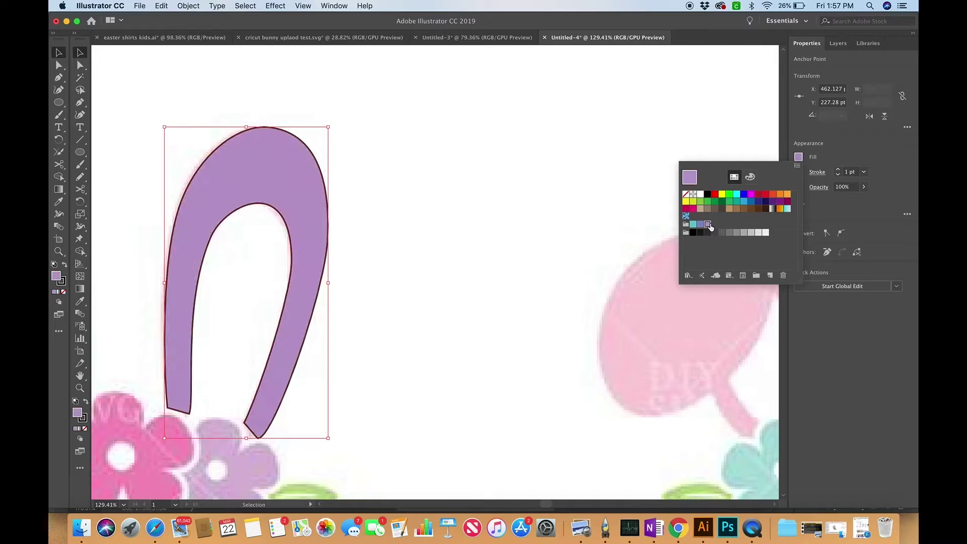
{"action": "left_click", "coordinate": [838, 165]}
{"action": "left_click", "coordinate": [799, 172]}
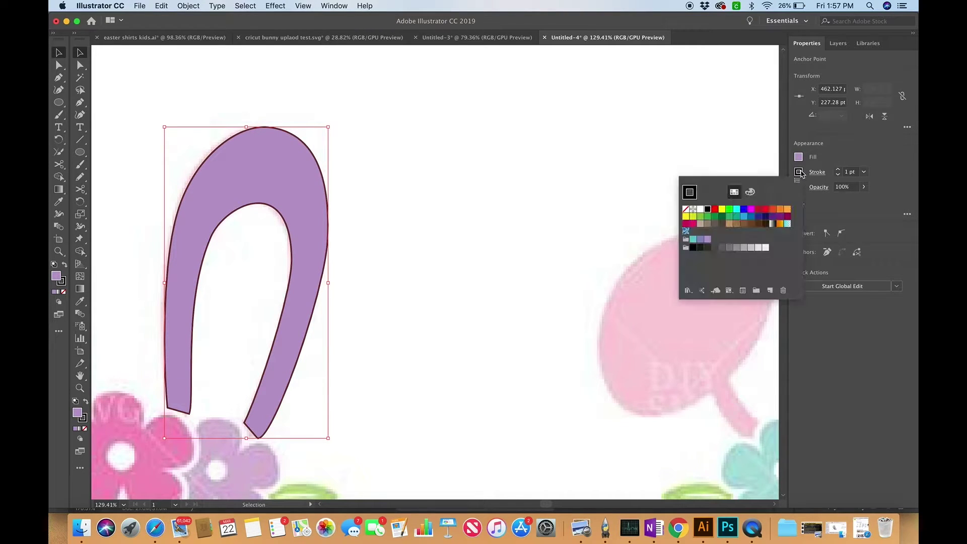
{"action": "left_click", "coordinate": [686, 210]}
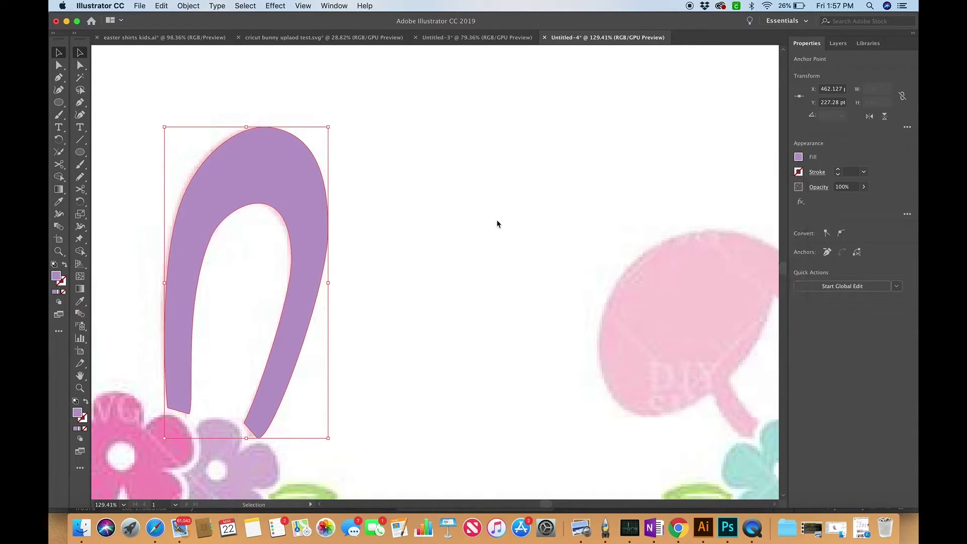
Step: Start a straight-segment Pen path on the large pink flower, placing anchors at petal tips and notches clockwise from the top to the lower right petal
{"action": "scroll", "coordinate": [443, 237], "scroll_direction": "down", "scroll_amount": 1}
{"action": "left_click", "coordinate": [306, 349]}
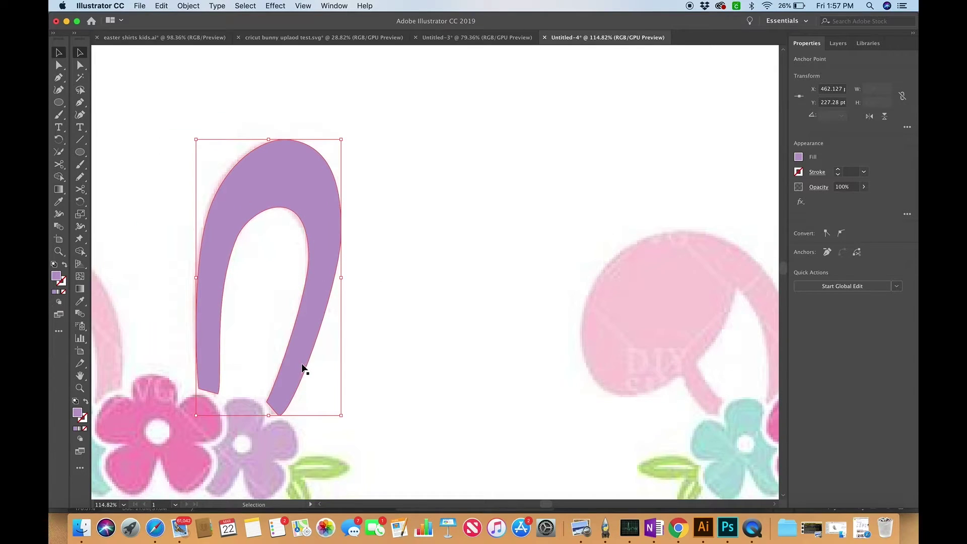
{"action": "scroll", "coordinate": [302, 366], "scroll_direction": "down", "scroll_amount": 4}
{"action": "scroll", "coordinate": [302, 366], "scroll_direction": "left", "scroll_amount": 2}
{"action": "scroll", "coordinate": [303, 366], "scroll_direction": "down", "scroll_amount": 2}
{"action": "scroll", "coordinate": [302, 366], "scroll_direction": "left", "scroll_amount": 1}
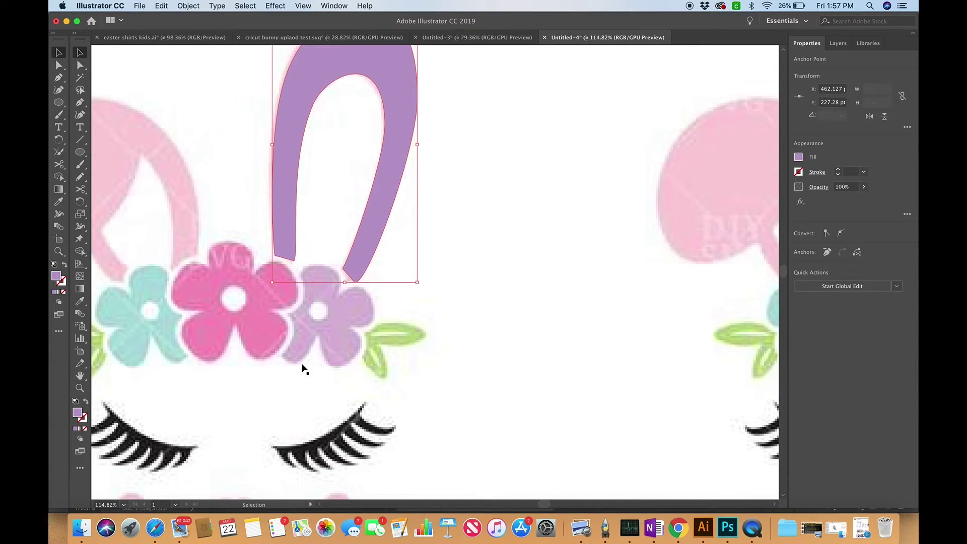
{"action": "left_click", "coordinate": [231, 227]}
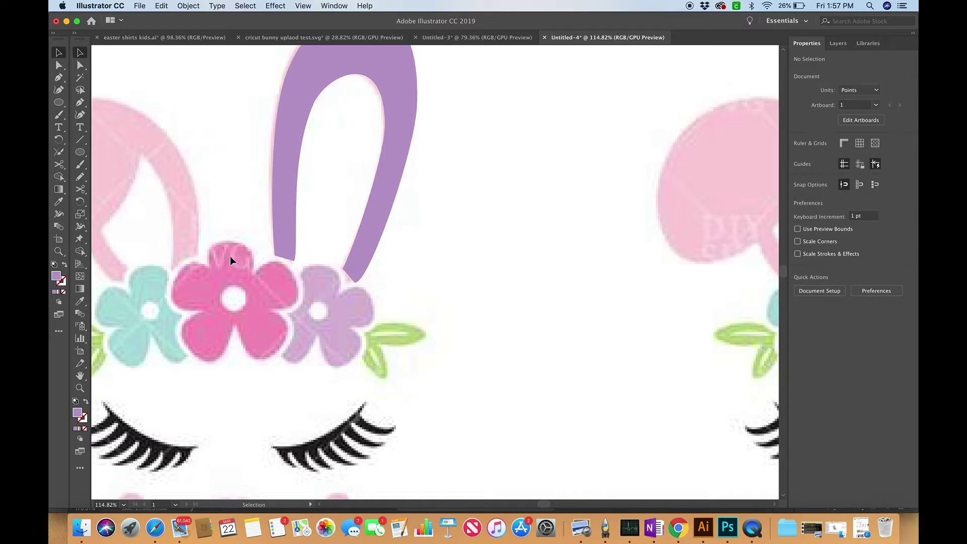
{"action": "scroll", "coordinate": [237, 281], "scroll_direction": "up", "scroll_amount": 5}
{"action": "key", "text": "p"}
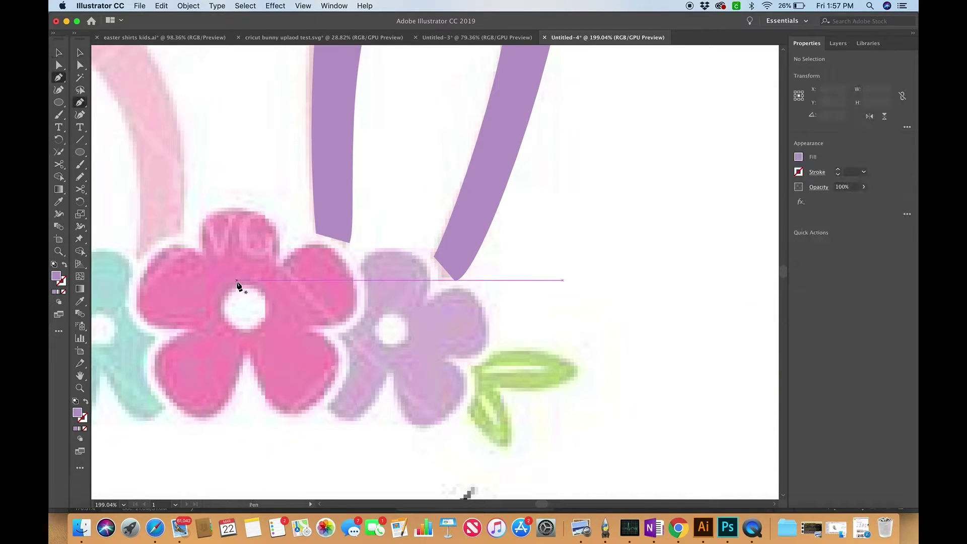
{"action": "left_click", "coordinate": [233, 207]}
{"action": "left_click", "coordinate": [277, 264]}
{"action": "left_click", "coordinate": [349, 270]}
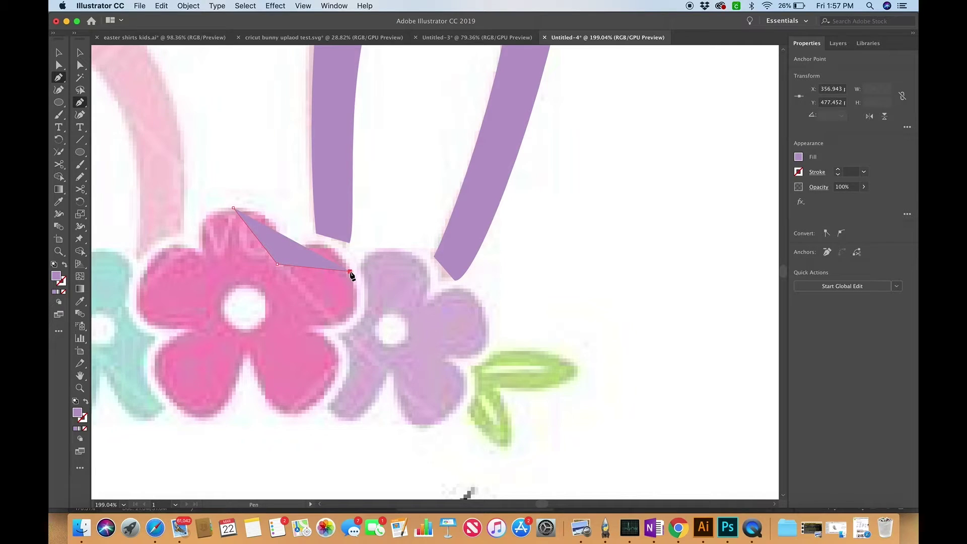
{"action": "left_click", "coordinate": [307, 327]}
{"action": "left_click", "coordinate": [320, 396]}
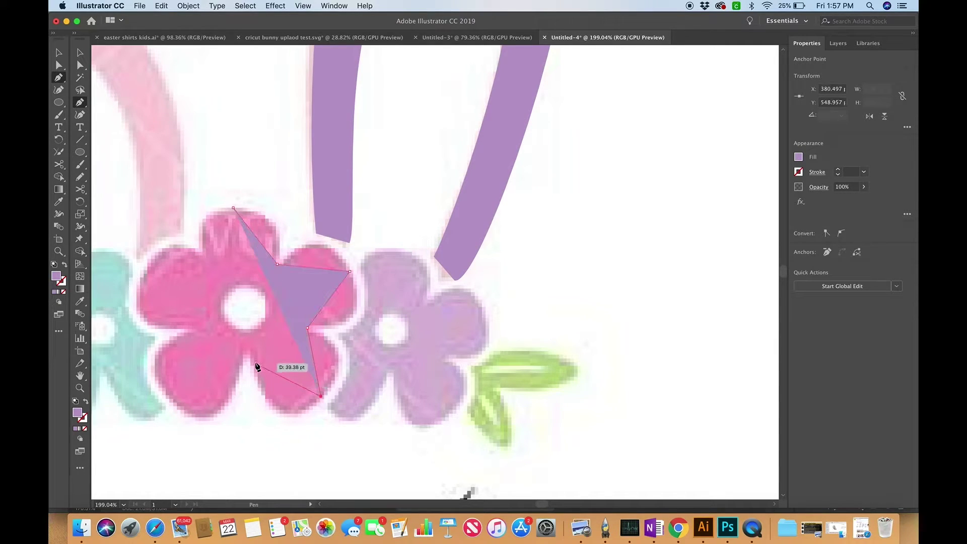
Step: Continue the path through the bottom notch and the left petals' tips and notches, closing the star shape at the top petal
{"action": "left_click", "coordinate": [246, 351]}
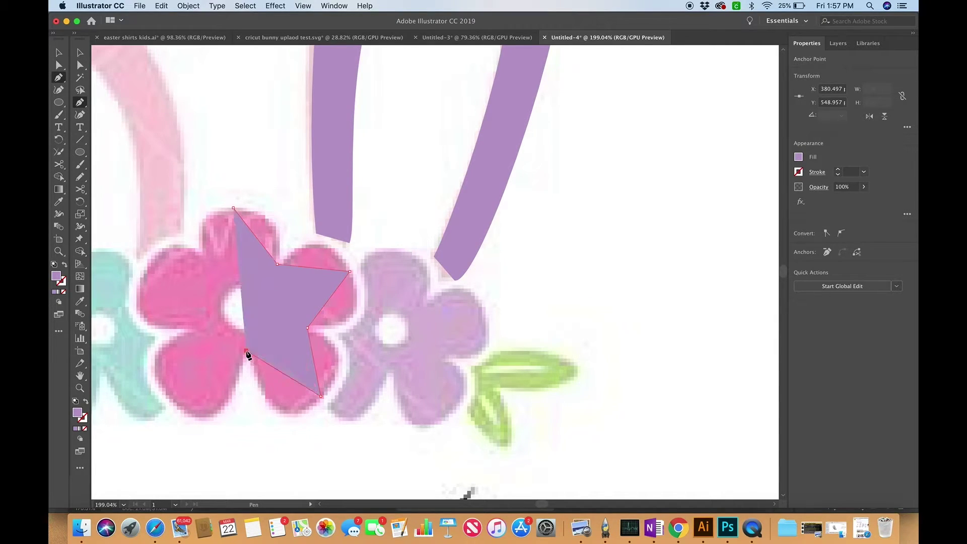
{"action": "left_click", "coordinate": [173, 401]}
{"action": "left_click", "coordinate": [192, 328]}
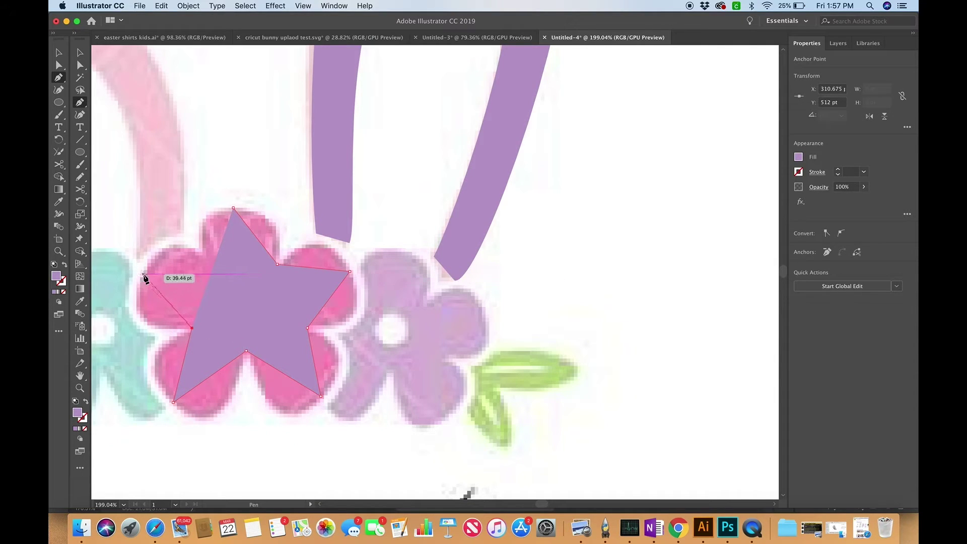
{"action": "left_click", "coordinate": [143, 273]}
{"action": "left_click", "coordinate": [213, 271]}
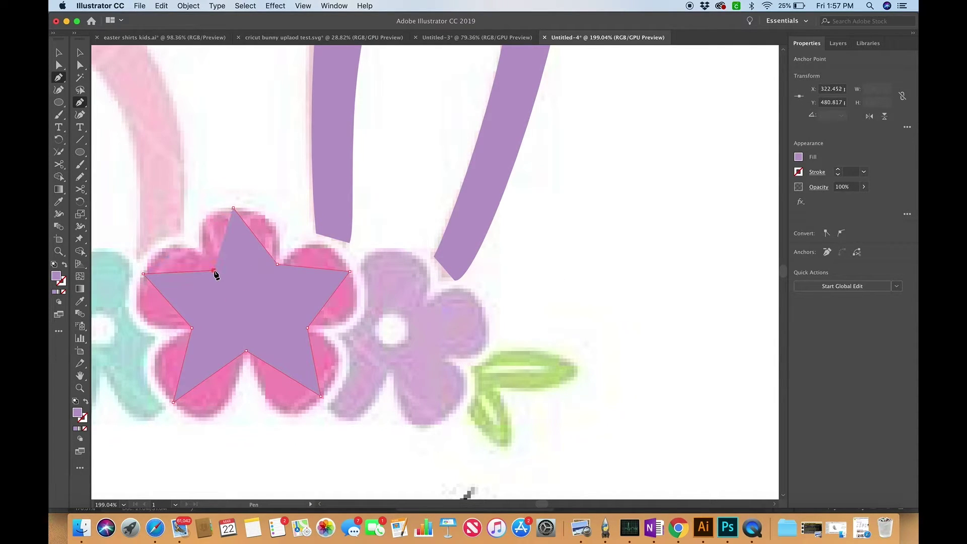
{"action": "left_click", "coordinate": [233, 207]}
Step: Move the star's upper left notch anchor out to the flower's edge, and convert the star's anchors to smooth points
{"action": "key", "text": "a"}
{"action": "left_click_drag", "start_coordinate": [214, 270], "coordinate": [201, 252]}
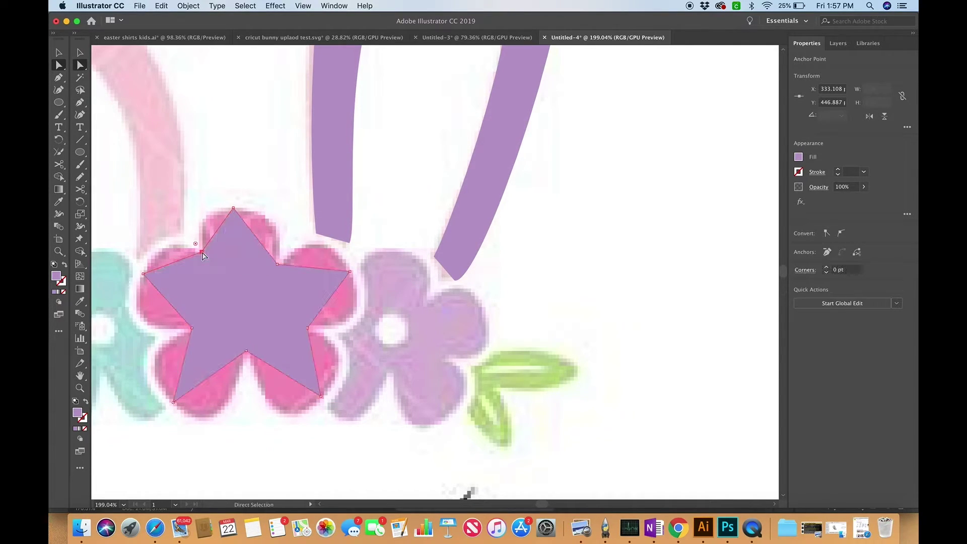
{"action": "left_click", "coordinate": [233, 208], "text": "shift"}
{"action": "left_click", "coordinate": [276, 264], "text": "shift"}
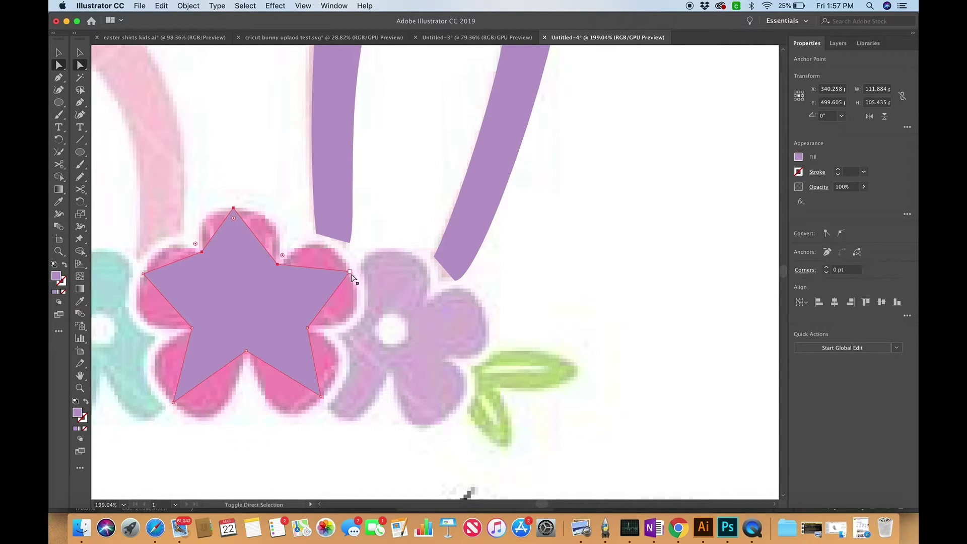
{"action": "left_click", "coordinate": [321, 397], "text": "shift"}
{"action": "left_click", "coordinate": [307, 328], "text": "shift"}
{"action": "left_click", "coordinate": [246, 351], "text": "shift"}
{"action": "left_click", "coordinate": [192, 328], "text": "shift"}
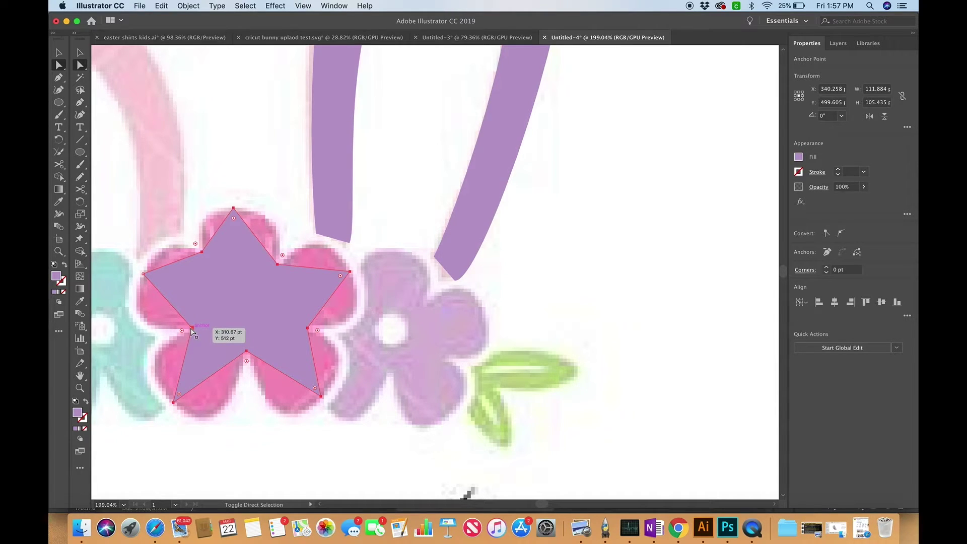
{"action": "left_click", "coordinate": [842, 233]}
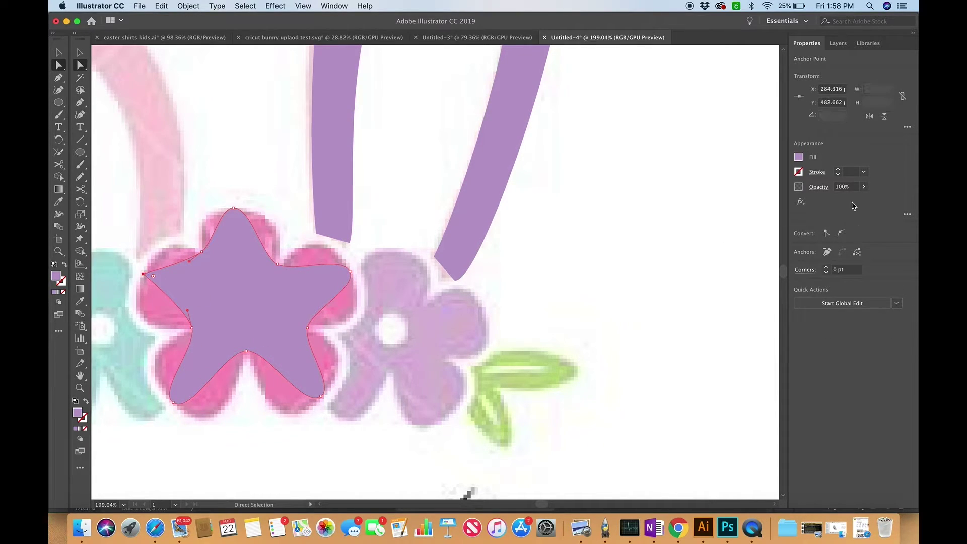
{"action": "left_click", "coordinate": [301, 223]}
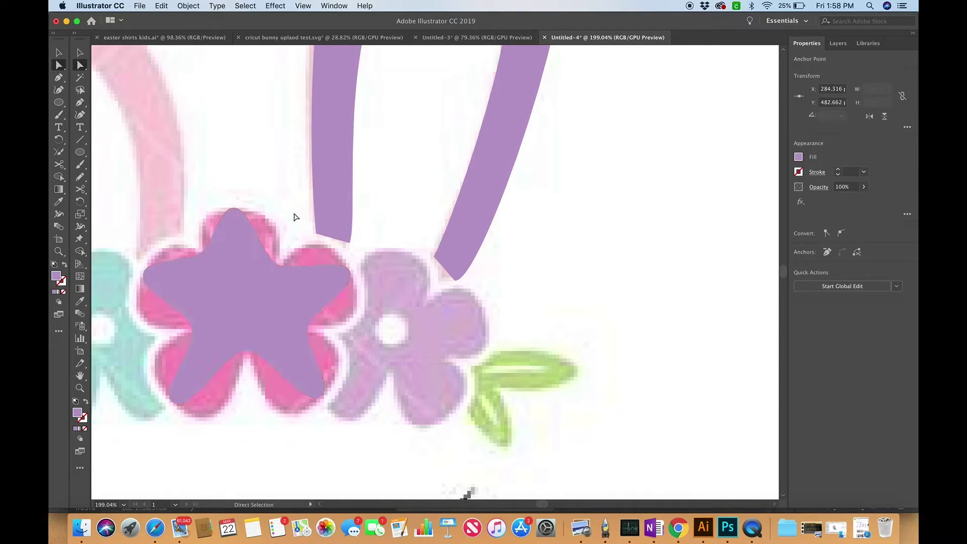
Step: Round the right side of the top petal to the pink image by extending its tip and notch handles
{"action": "left_click", "coordinate": [235, 210]}
{"action": "left_click_drag", "start_coordinate": [246, 207], "coordinate": [293, 205]}
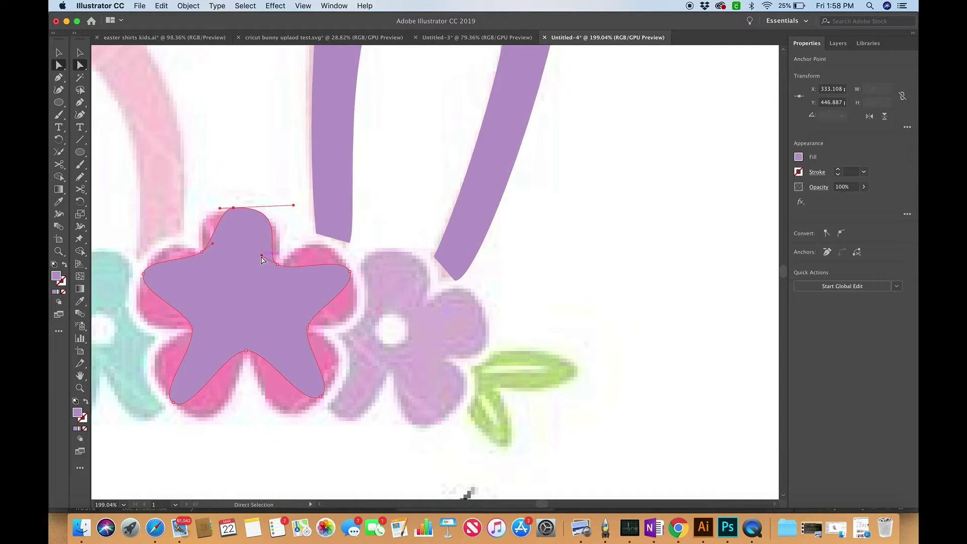
{"action": "left_click_drag", "start_coordinate": [261, 256], "coordinate": [277, 254]}
Step: Fit the upper right petal to the image with its notch and tip handles, and refine the lower right petal's outer edge
{"action": "left_click", "coordinate": [277, 265]}
{"action": "left_click_drag", "start_coordinate": [294, 273], "coordinate": [293, 260]}
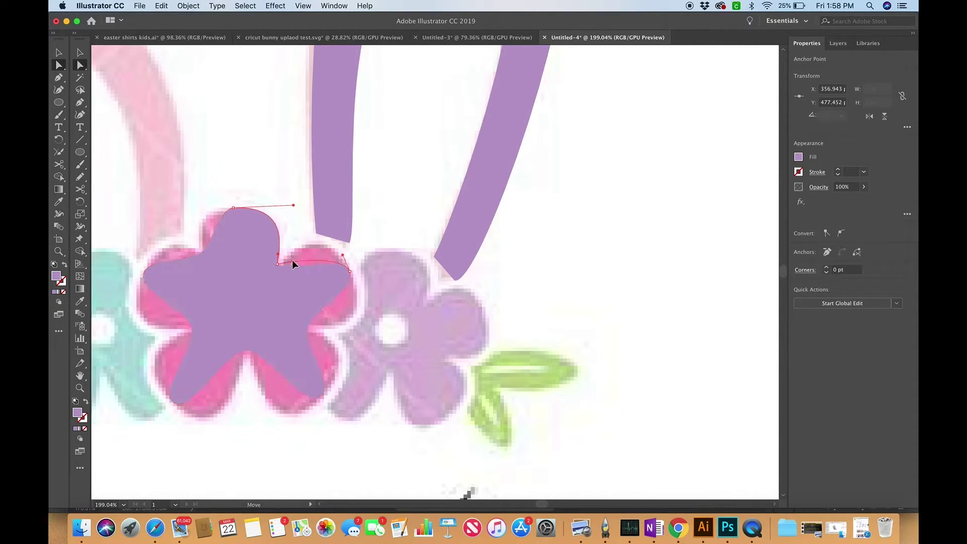
{"action": "left_click_drag", "start_coordinate": [343, 255], "coordinate": [328, 223]}
{"action": "left_click", "coordinate": [350, 272]}
{"action": "left_click_drag", "start_coordinate": [357, 288], "coordinate": [372, 316]}
{"action": "left_click_drag", "start_coordinate": [312, 311], "coordinate": [376, 329]}
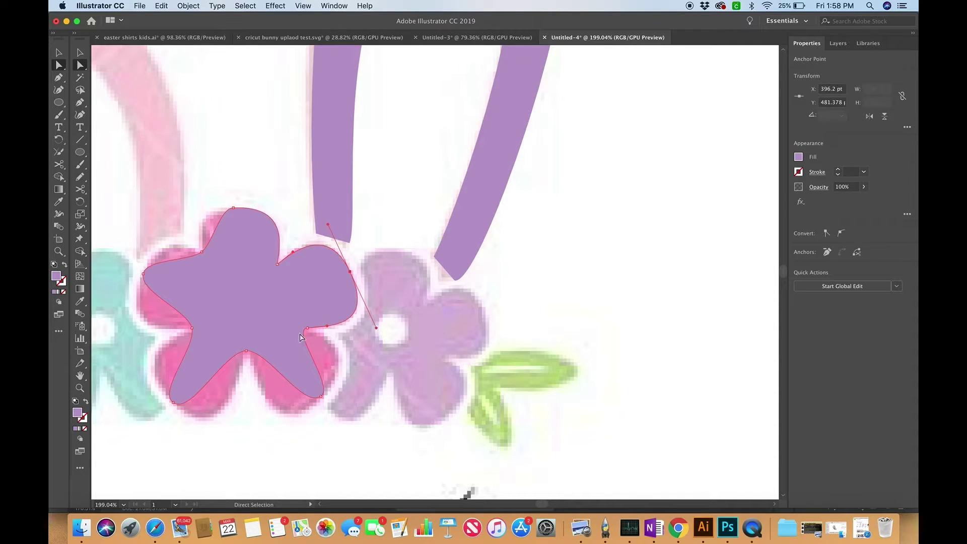
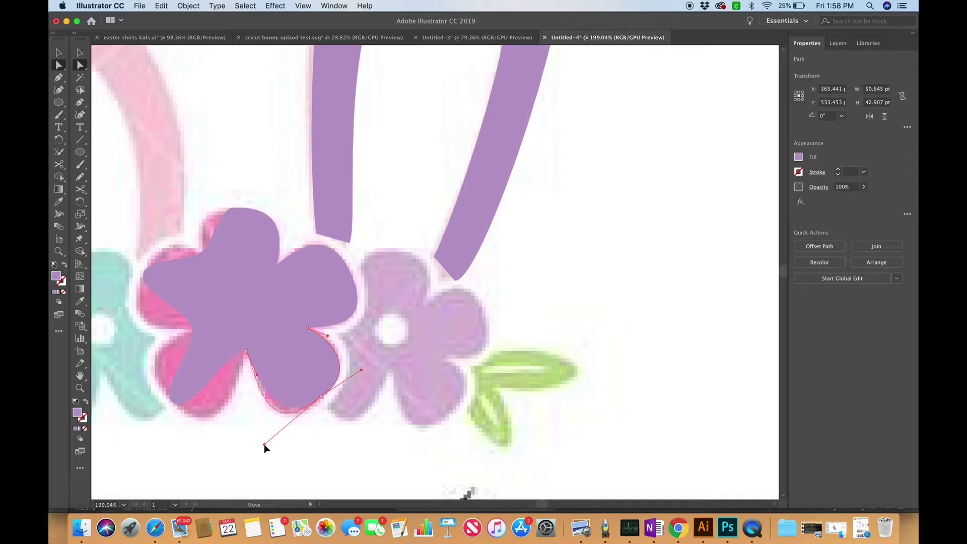
{"action": "left_click_drag", "start_coordinate": [362, 372], "coordinate": [357, 363]}
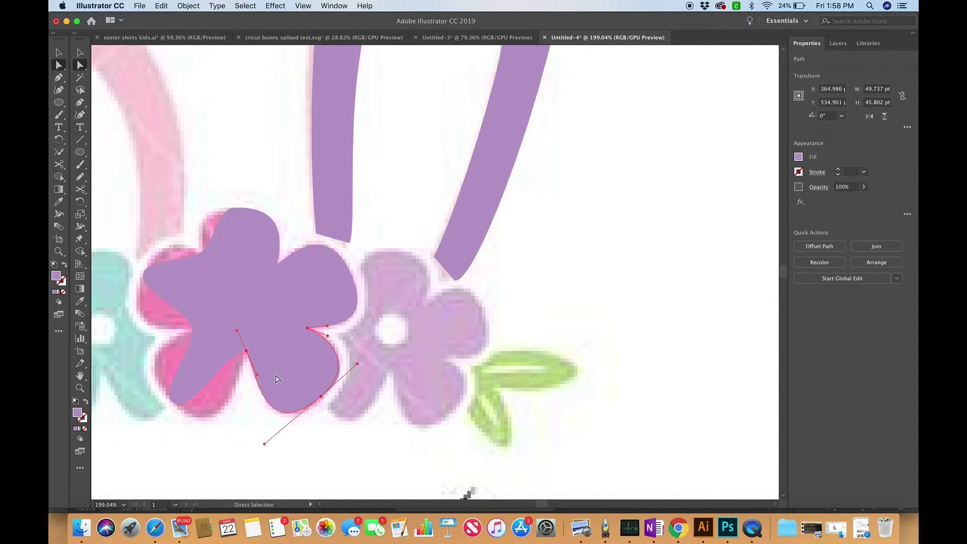
{"action": "left_click_drag", "start_coordinate": [237, 330], "coordinate": [244, 363]}
{"action": "key", "text": "super+z"}
{"action": "left_click_drag", "start_coordinate": [236, 331], "coordinate": [242, 371]}
{"action": "key", "text": "super+z"}
{"action": "left_click_drag", "start_coordinate": [192, 415], "coordinate": [250, 448]}
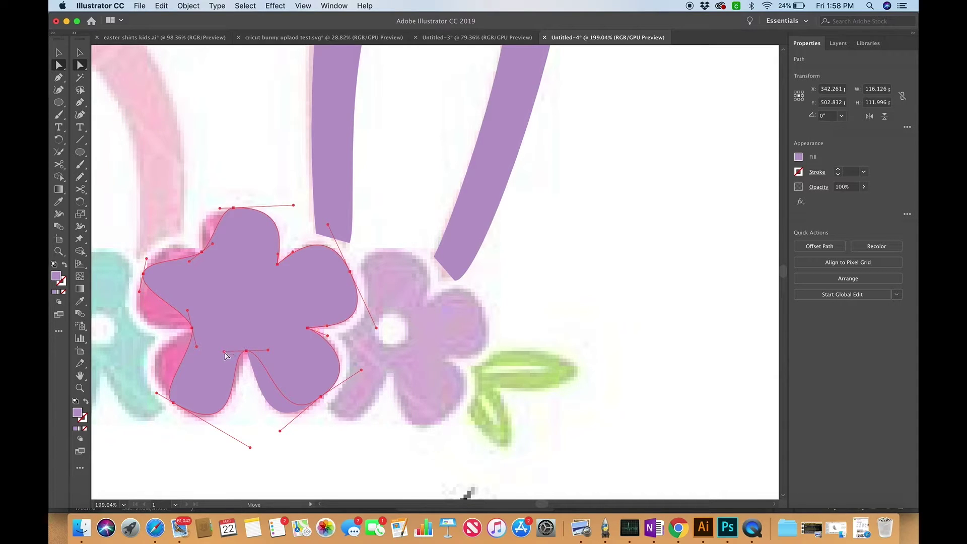
{"action": "left_click_drag", "start_coordinate": [225, 351], "coordinate": [241, 363]}
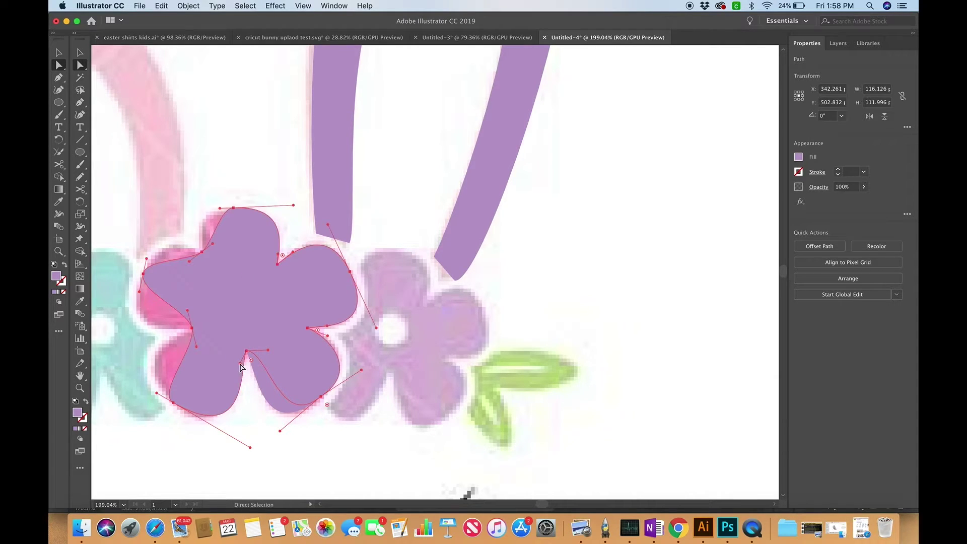
{"action": "left_click_drag", "start_coordinate": [250, 446], "coordinate": [234, 438]}
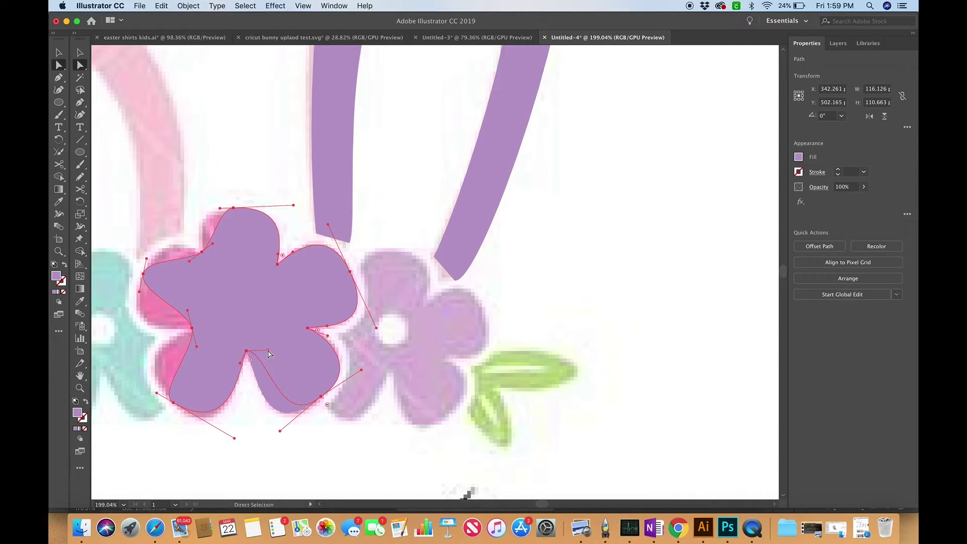
{"action": "left_click", "coordinate": [269, 352]}
{"action": "key", "text": "Delete"}
{"action": "left_click_drag", "start_coordinate": [237, 331], "coordinate": [242, 368]}
{"action": "left_click_drag", "start_coordinate": [251, 326], "coordinate": [243, 370]}
{"action": "key", "text": "super+z"}
{"action": "key", "text": "super+z"}
{"action": "key", "text": "super+z"}
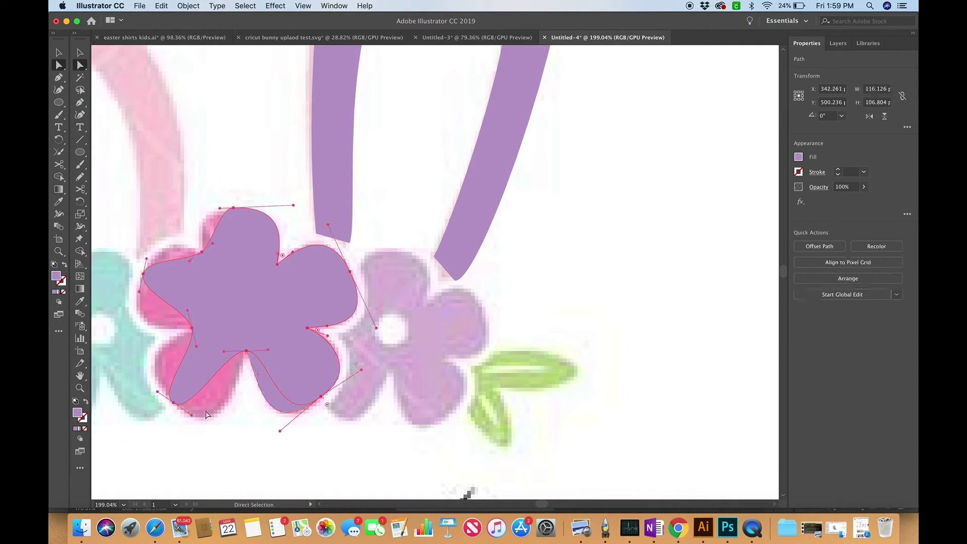
{"action": "key", "text": "super+z"}
{"action": "key", "text": "super+shift+z"}
Step: Round the inner side of the lower left petal to the image by adjusting the bottom notch's handle and the petal tip's handle
{"action": "left_click_drag", "start_coordinate": [224, 352], "coordinate": [241, 372]}
{"action": "key", "text": "super+z"}
{"action": "key", "text": "super+shift+z"}
{"action": "left_click_drag", "start_coordinate": [204, 419], "coordinate": [224, 451]}
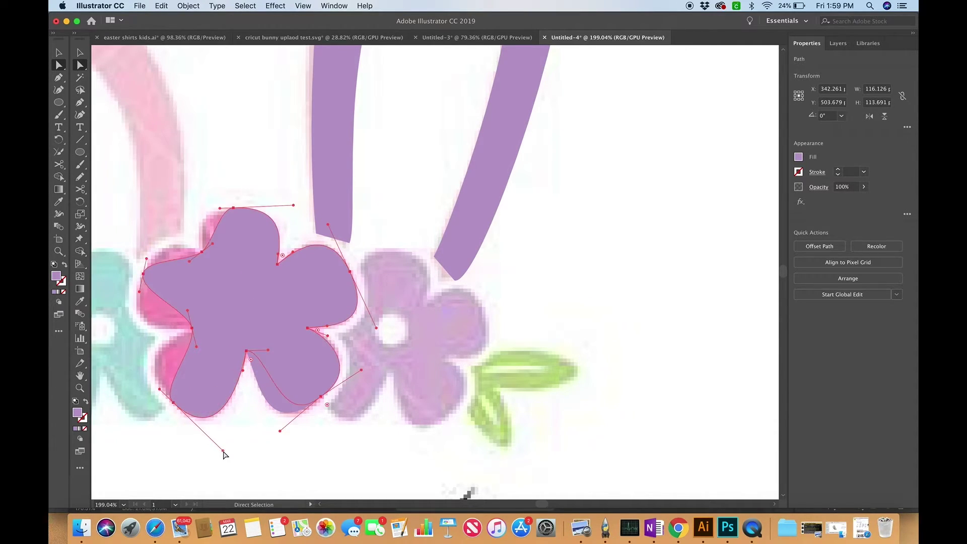
Step: Delete the two leftover ellipses overlapping the right and lower right petals of the large flower
{"action": "key", "text": "v"}
{"action": "left_click", "coordinate": [304, 320]}
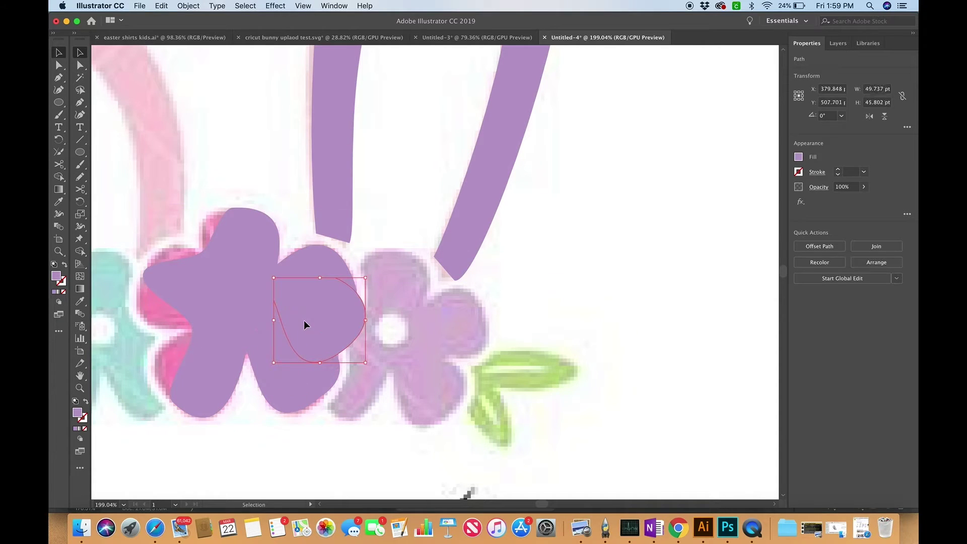
{"action": "key", "text": "Delete"}
{"action": "left_click", "coordinate": [264, 328]}
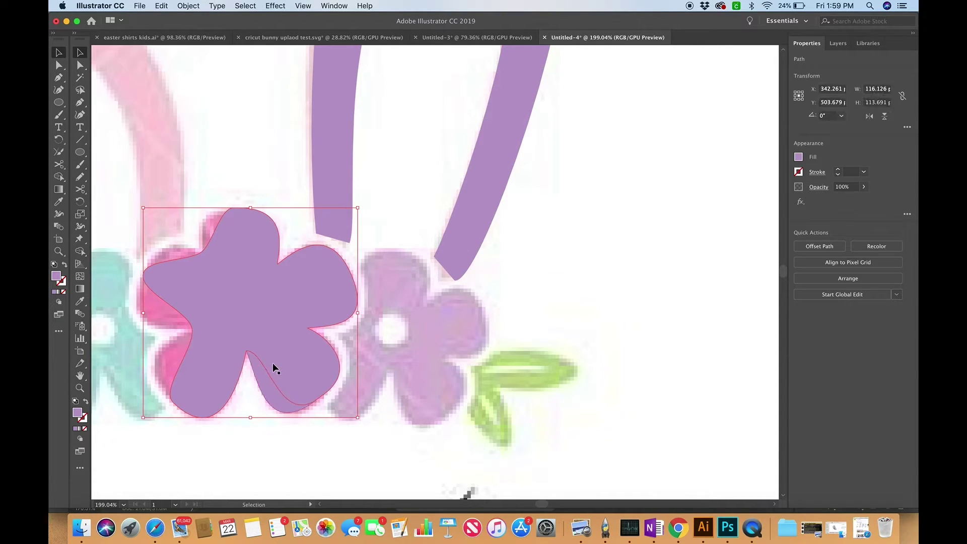
{"action": "left_click", "coordinate": [334, 356]}
{"action": "key", "text": "Delete"}
Step: Fit the inner side of the lower right petal to the pink image with the handles of its tip and the bottom notch
{"action": "left_click", "coordinate": [313, 361]}
{"action": "key", "text": "a"}
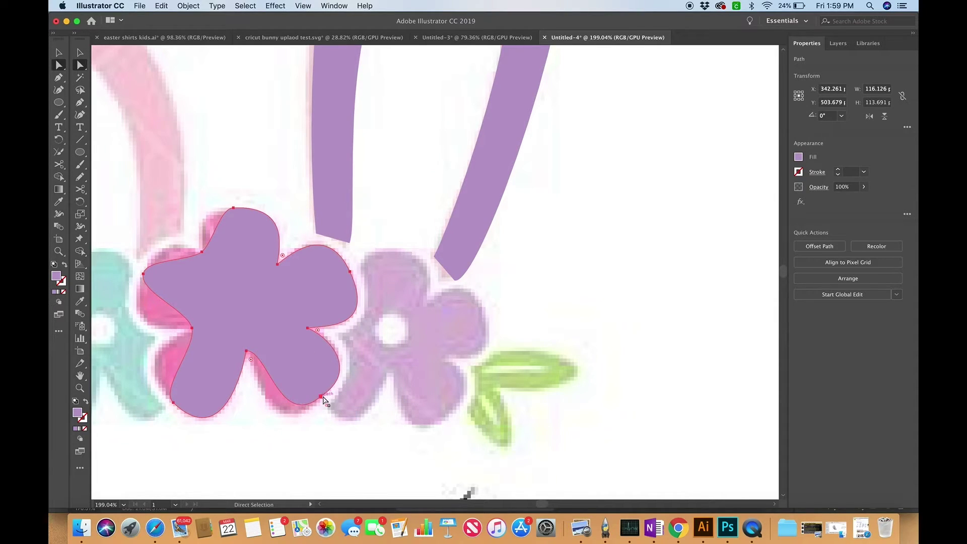
{"action": "left_click", "coordinate": [321, 397]}
{"action": "left_click_drag", "start_coordinate": [279, 431], "coordinate": [248, 445]}
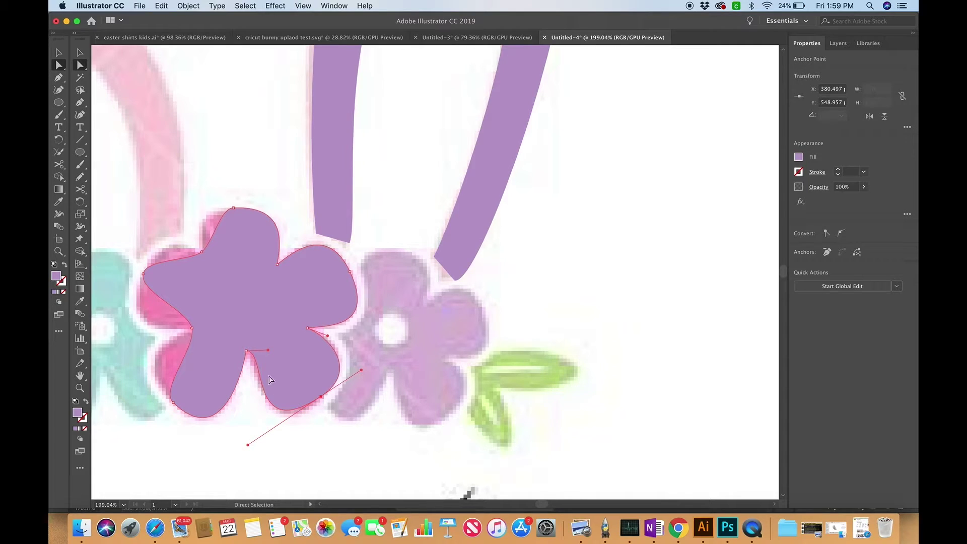
{"action": "left_click_drag", "start_coordinate": [268, 350], "coordinate": [270, 374]}
{"action": "left_click", "coordinate": [247, 350]}
Step: Round the outer side of the lower left petal by extending its tip handle and adjusting the left notch's handle
{"action": "left_click", "coordinate": [173, 402]}
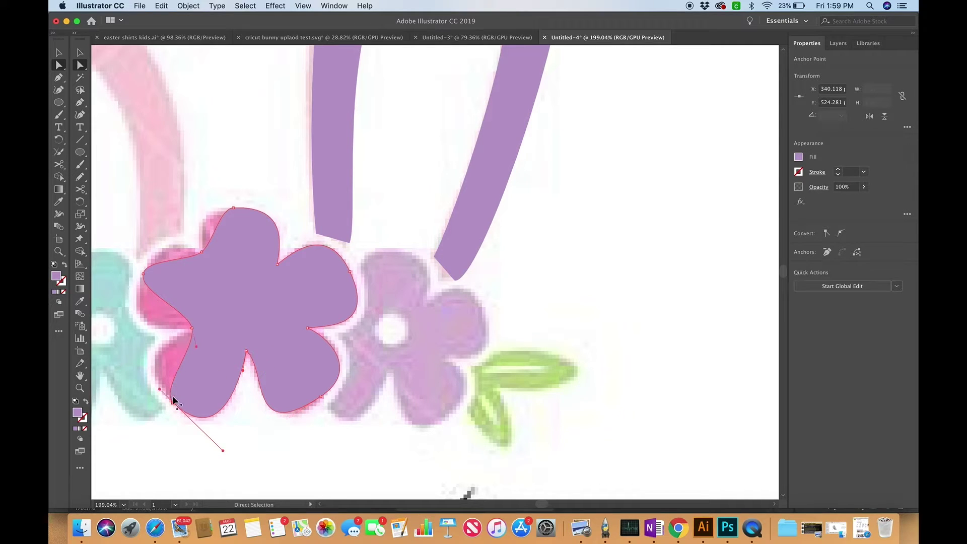
{"action": "left_click_drag", "start_coordinate": [158, 388], "coordinate": [117, 348]}
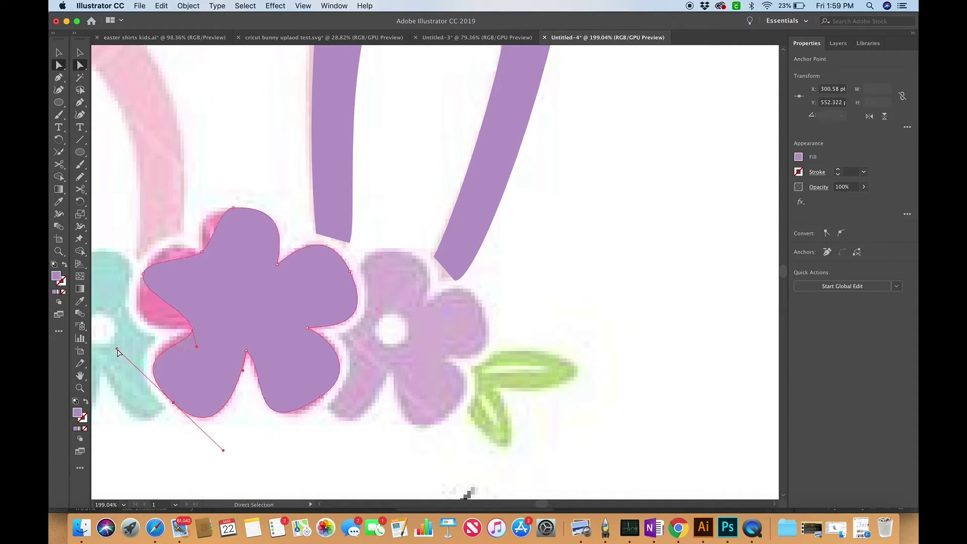
{"action": "mouse_move", "coordinate": [195, 345]}
{"action": "left_mouse_down"}
{"action": "mouse_move", "coordinate": [182, 344]}
{"action": "mouse_move", "coordinate": [186, 336]}
{"action": "left_mouse_up"}
{"action": "left_click", "coordinate": [187, 335]}
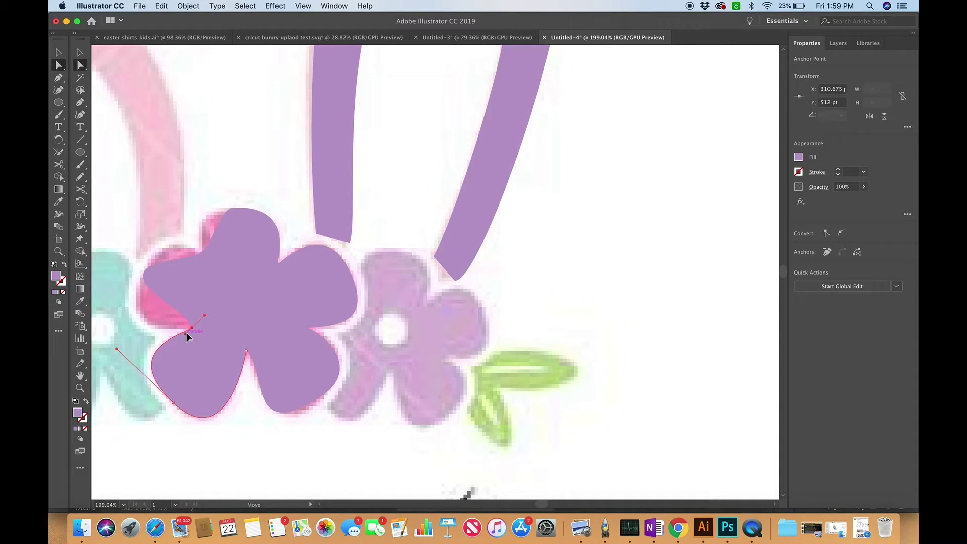
Step: Round the underside of the upper left petal to the image with its tip and left notch handles
{"action": "mouse_move", "coordinate": [203, 318]}
{"action": "left_mouse_down"}
{"action": "mouse_move", "coordinate": [187, 330]}
{"action": "mouse_move", "coordinate": [187, 310]}
{"action": "left_mouse_up"}
{"action": "left_click", "coordinate": [142, 282]}
{"action": "left_click_drag", "start_coordinate": [140, 292], "coordinate": [117, 333]}
{"action": "left_click_drag", "start_coordinate": [188, 311], "coordinate": [178, 329]}
{"action": "left_click", "coordinate": [189, 330]}
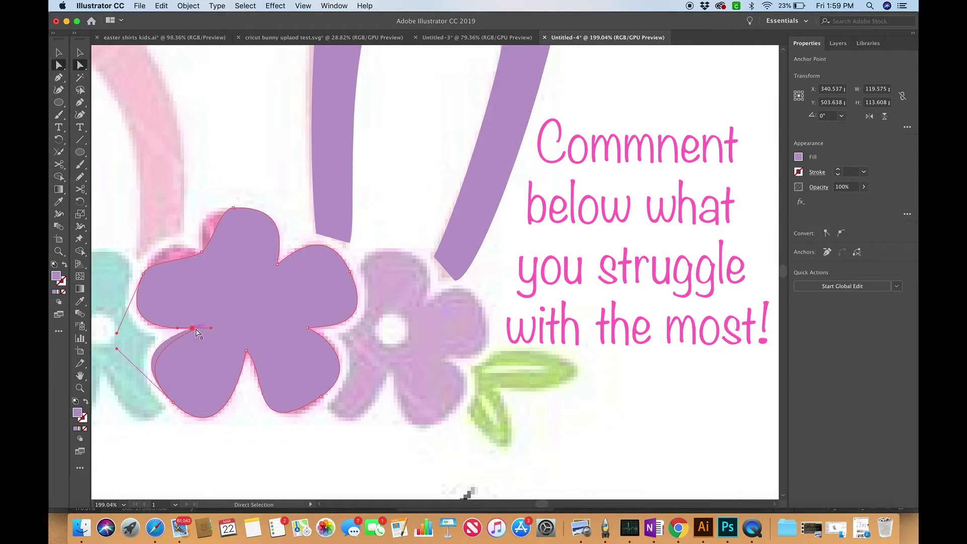
{"action": "left_click_drag", "start_coordinate": [187, 330], "coordinate": [184, 333]}
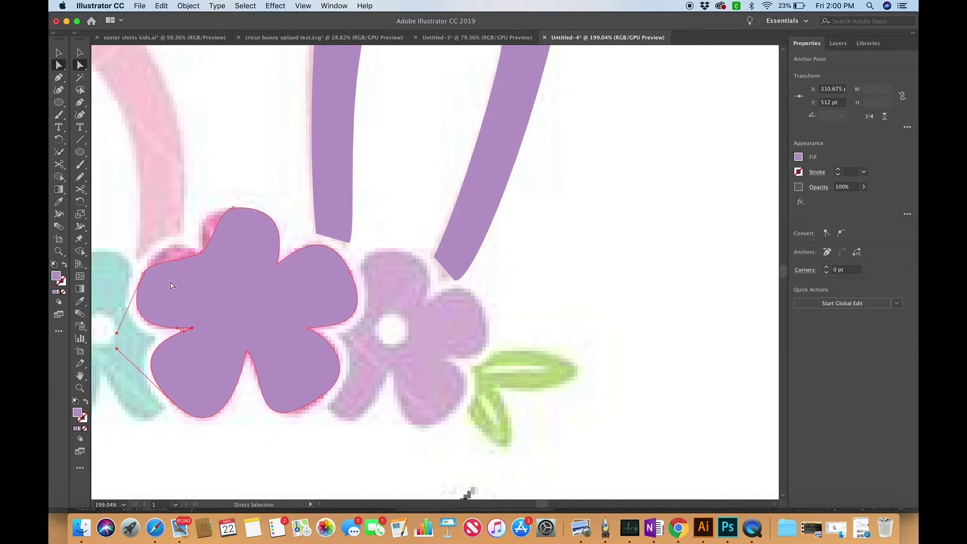
Step: Fit the upper side of the upper left petal and the left side of the top petal to the image, then deselect the flower
{"action": "left_click", "coordinate": [143, 273]}
{"action": "left_click_drag", "start_coordinate": [147, 261], "coordinate": [164, 227]}
{"action": "left_click_drag", "start_coordinate": [186, 260], "coordinate": [187, 249]}
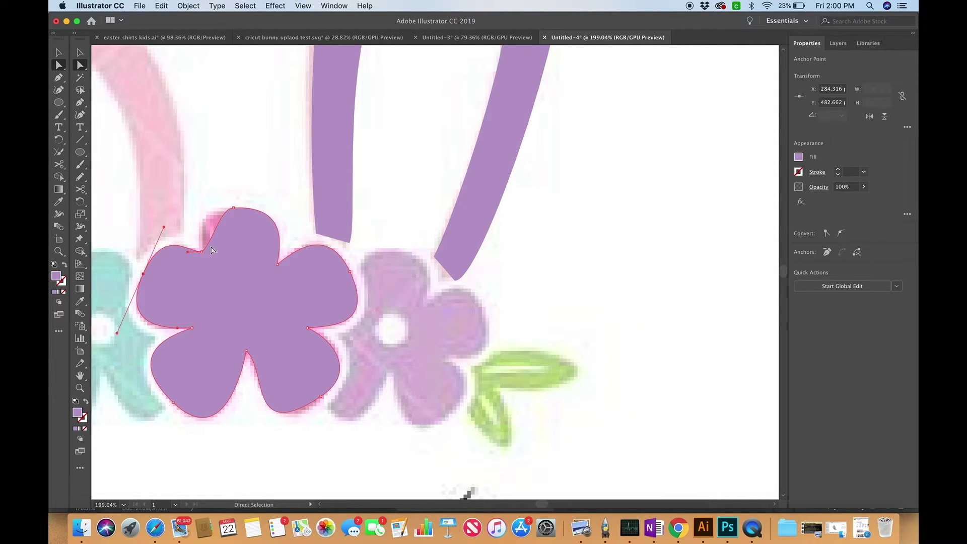
{"action": "left_click", "coordinate": [204, 251]}
{"action": "left_click_drag", "start_coordinate": [212, 244], "coordinate": [201, 242]}
{"action": "left_click_drag", "start_coordinate": [219, 208], "coordinate": [196, 211]}
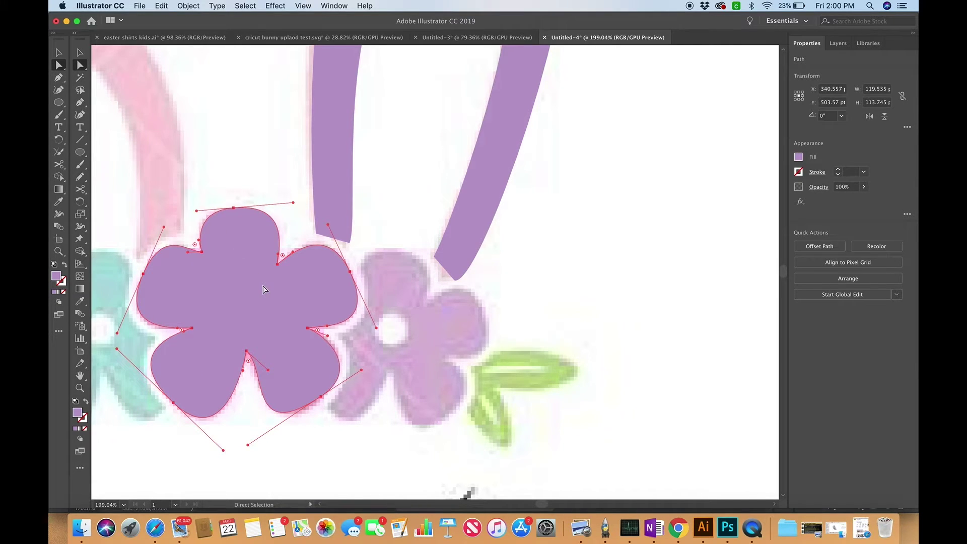
{"action": "scroll", "coordinate": [263, 289], "scroll_direction": "down", "scroll_amount": 3}
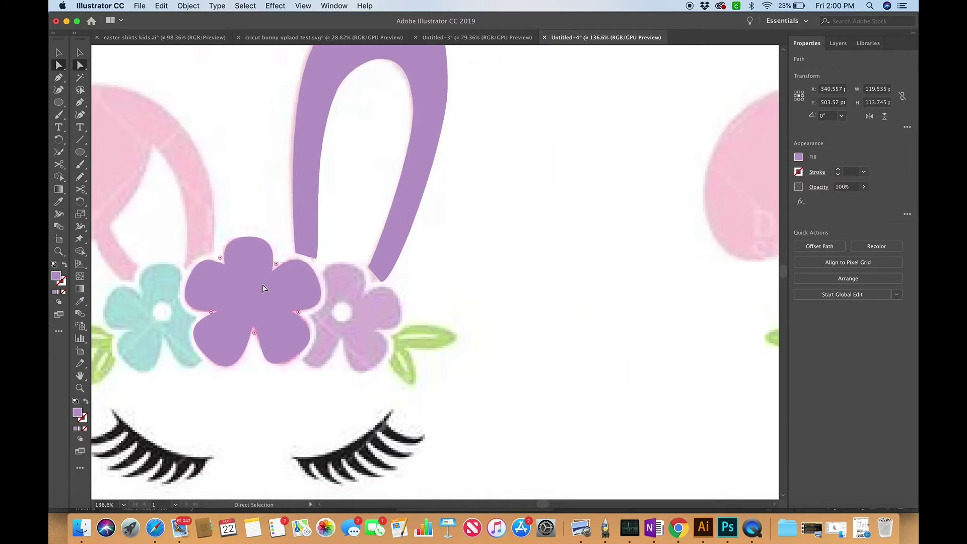
{"action": "scroll", "coordinate": [263, 289], "scroll_direction": "down", "scroll_amount": 2}
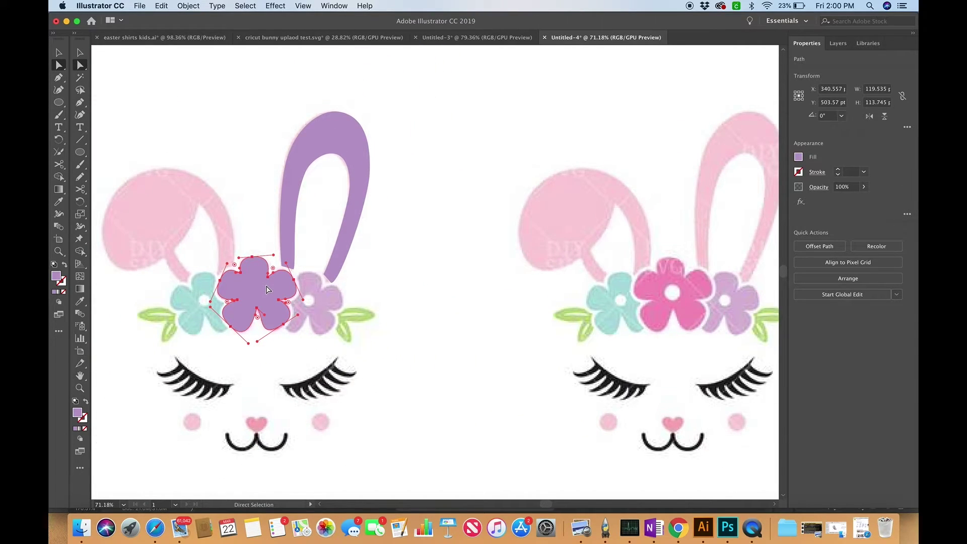
{"action": "left_click", "coordinate": [452, 271]}
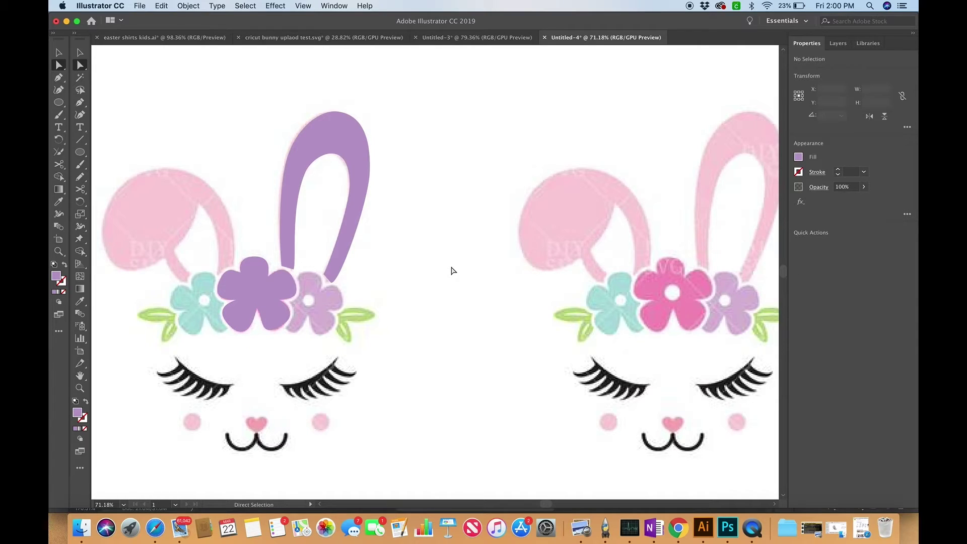
{"action": "scroll", "coordinate": [453, 271], "scroll_direction": "down", "scroll_amount": 2}
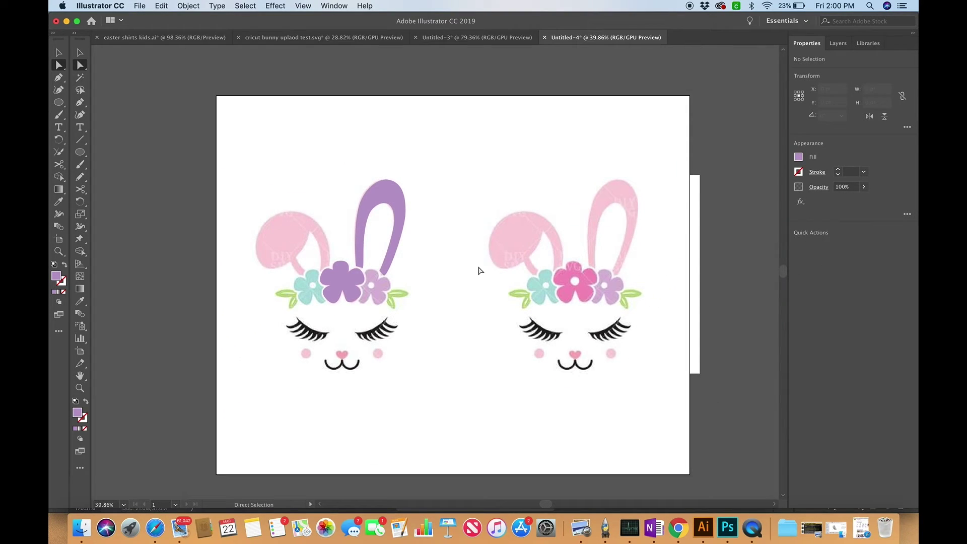
Step: Draw a small circle over the centre of the large purple flower with the Ellipse tool
{"action": "left_click", "coordinate": [836, 44]}
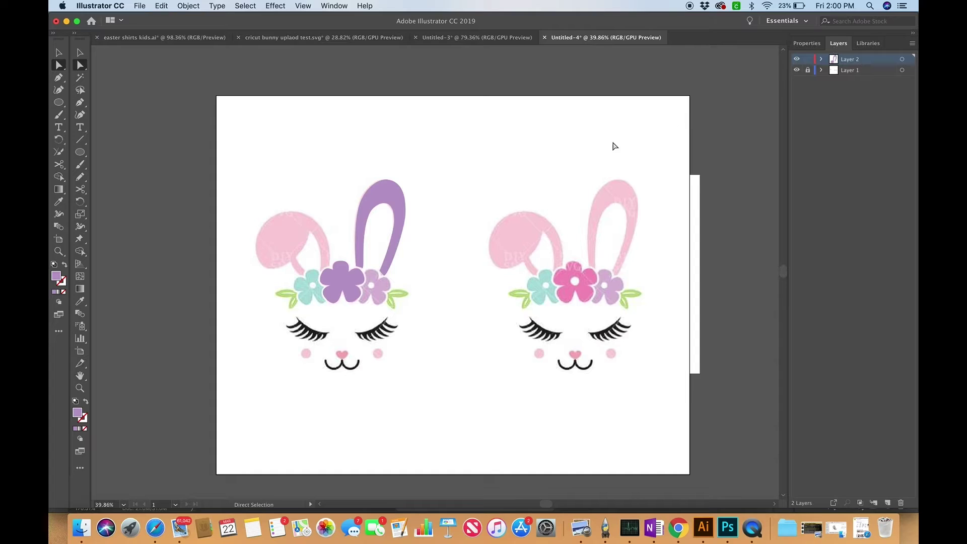
{"action": "scroll", "coordinate": [314, 295], "scroll_direction": "up", "scroll_amount": 2}
{"action": "left_click", "coordinate": [80, 151]}
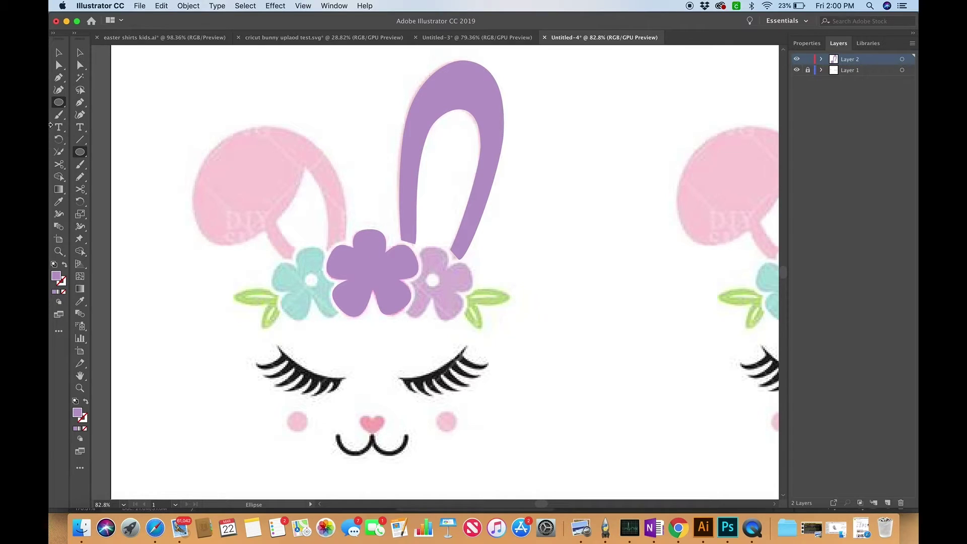
{"action": "left_click", "coordinate": [81, 153]}
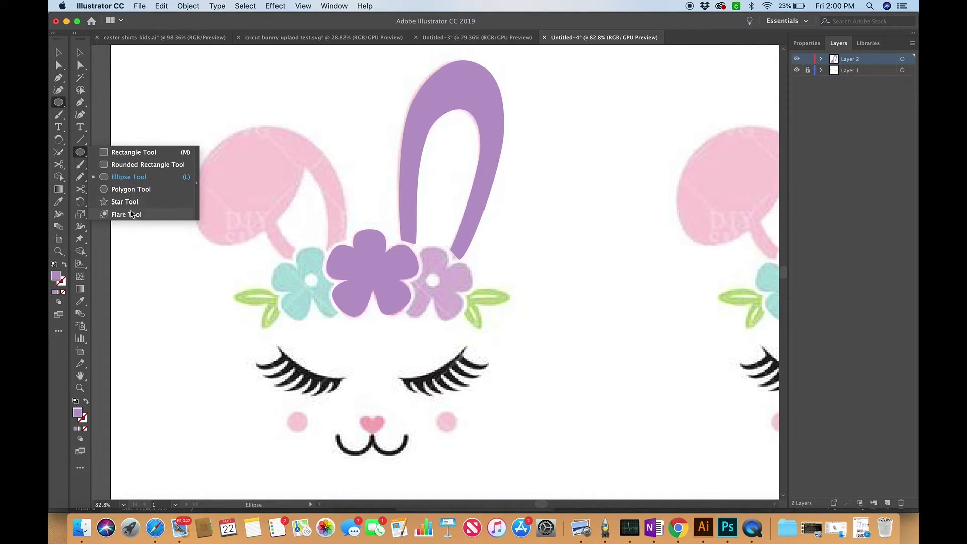
{"action": "left_click", "coordinate": [129, 179]}
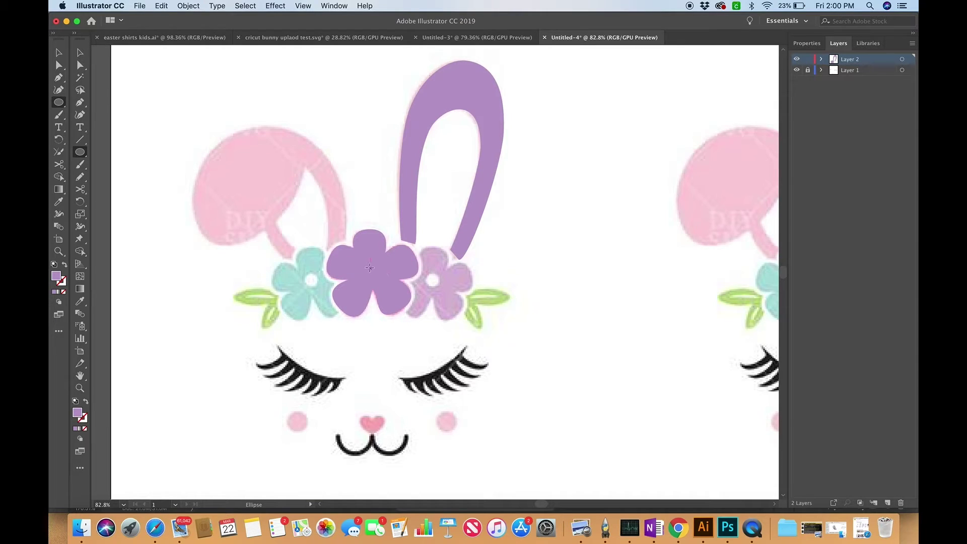
{"action": "mouse_move", "coordinate": [362, 263]}
{"action": "left_mouse_down"}
{"action": "mouse_move", "coordinate": [383, 277]}
{"action": "mouse_move", "coordinate": [373, 269]}
{"action": "left_mouse_up"}
Step: Select the large flower together with its centre circle and subtract the circle with the Minus Front pathfinder
{"action": "key", "text": "v"}
{"action": "left_click", "coordinate": [446, 288]}
{"action": "left_click", "coordinate": [399, 288]}
{"action": "left_click", "coordinate": [375, 270], "text": "shift"}
{"action": "left_click", "coordinate": [816, 44]}
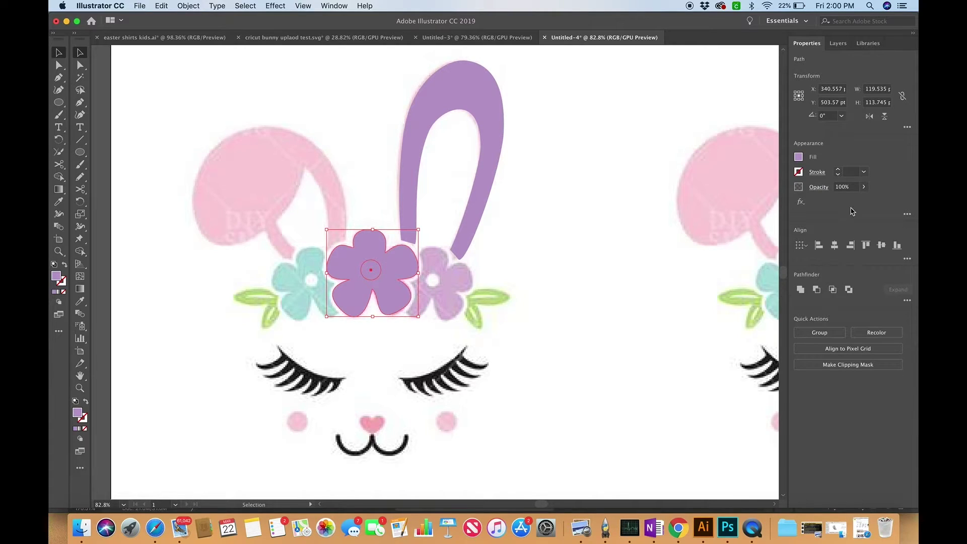
{"action": "left_click", "coordinate": [817, 290]}
{"action": "left_click", "coordinate": [519, 264]}
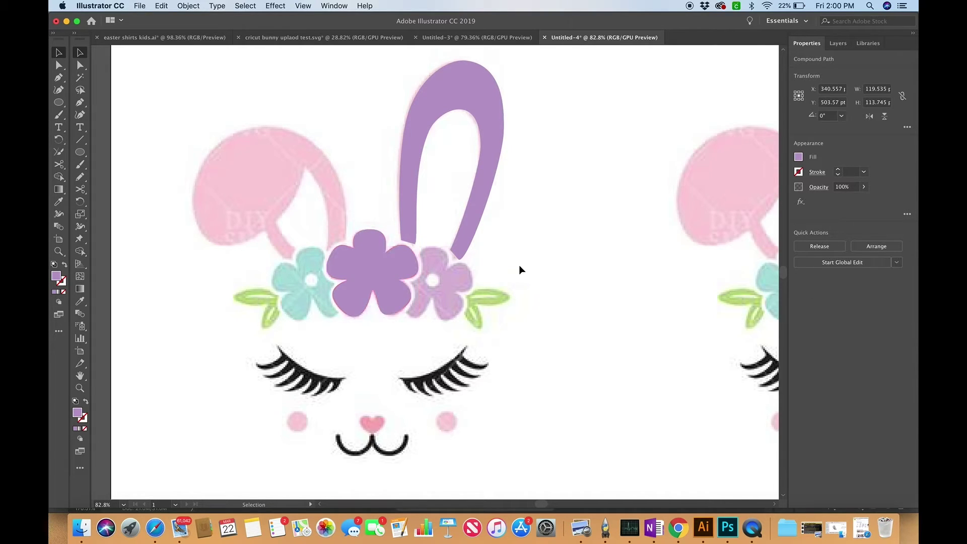
Step: Move the duplicate solid flower out from beneath the cut flower and delete it, and realign the cut flower with the image
{"action": "left_click", "coordinate": [373, 268]}
{"action": "left_click_drag", "start_coordinate": [404, 246], "coordinate": [564, 249]}
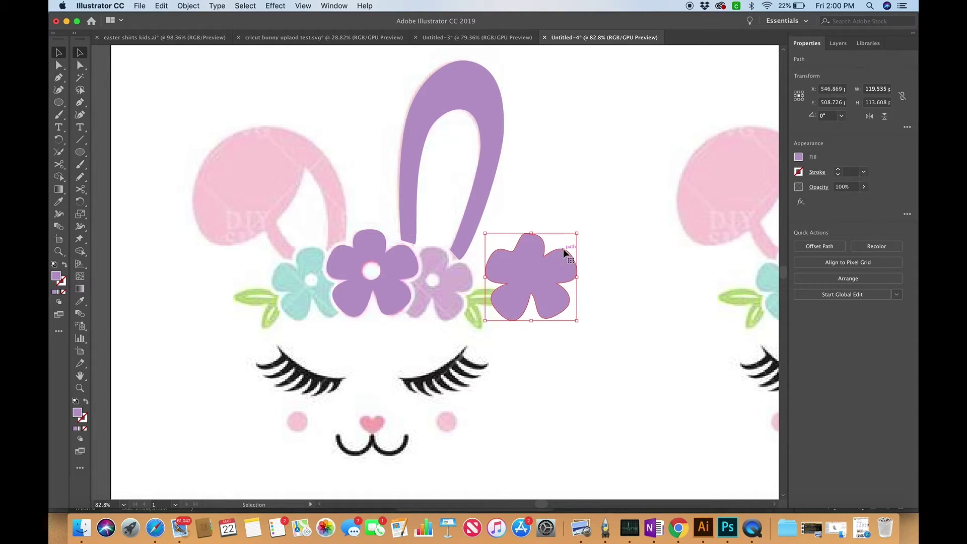
{"action": "key", "text": "BackSpace"}
{"action": "left_click_drag", "start_coordinate": [377, 273], "coordinate": [353, 285]}
{"action": "left_click", "coordinate": [353, 288]}
{"action": "left_click", "coordinate": [499, 249]}
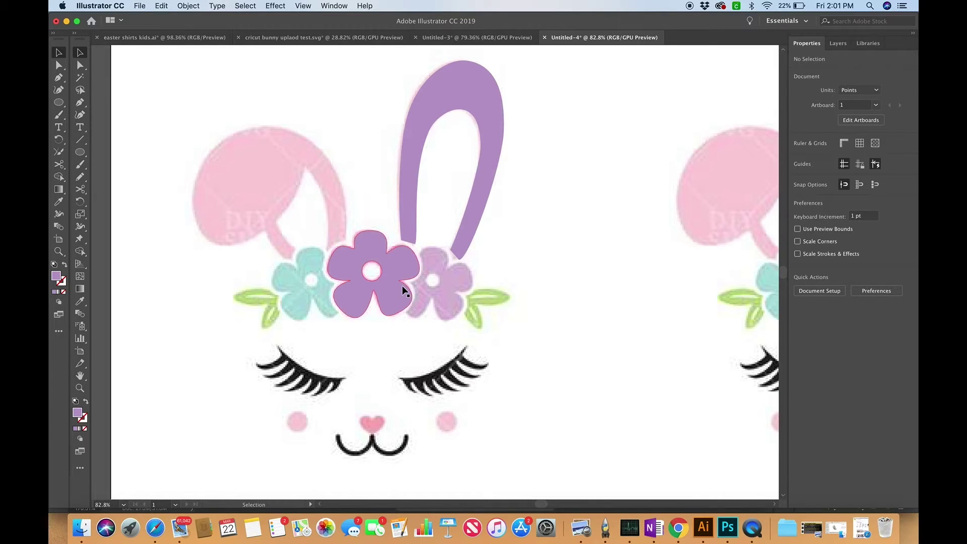
{"action": "scroll", "coordinate": [402, 286], "scroll_direction": "up", "scroll_amount": 5}
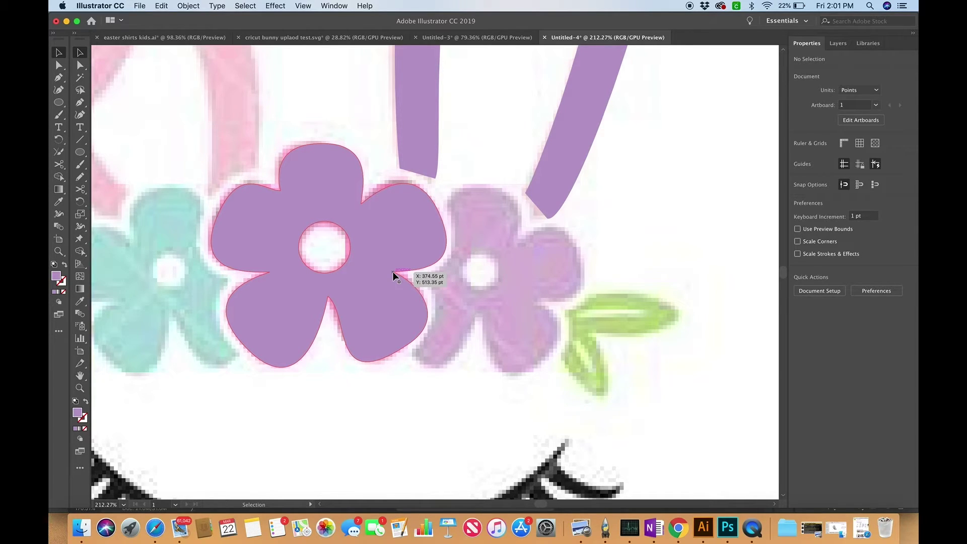
{"action": "scroll", "coordinate": [393, 271], "scroll_direction": "down", "scroll_amount": 10}
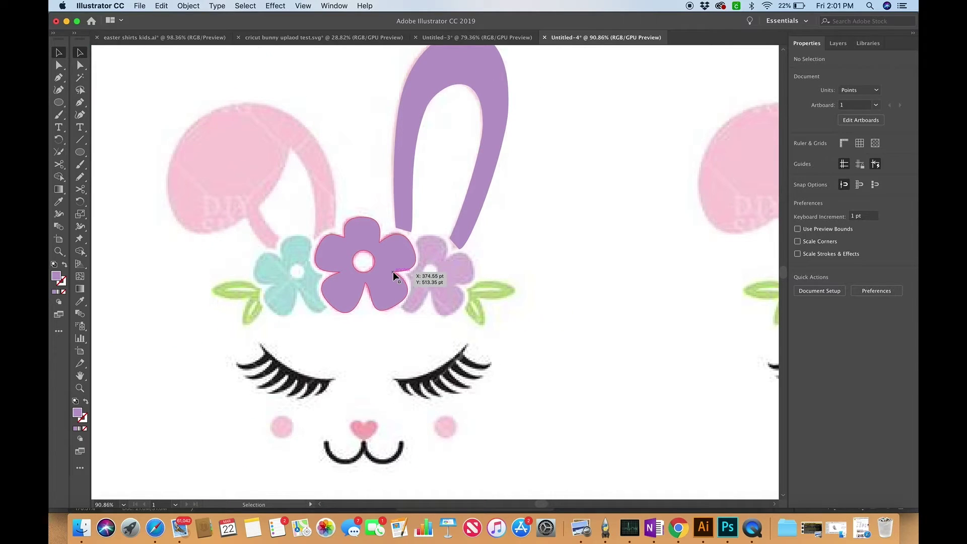
{"action": "scroll", "coordinate": [459, 268], "scroll_direction": "right", "scroll_amount": 5}
{"action": "scroll", "coordinate": [459, 268], "scroll_direction": "up", "scroll_amount": 1}
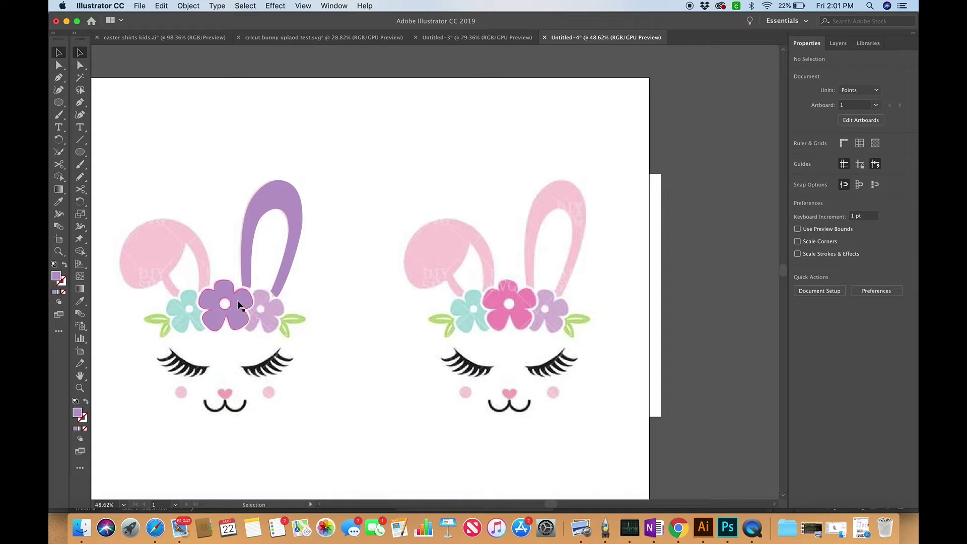
{"action": "scroll", "coordinate": [237, 300], "scroll_direction": "up", "scroll_amount": 2}
{"action": "scroll", "coordinate": [319, 297], "scroll_direction": "down", "scroll_amount": 4}
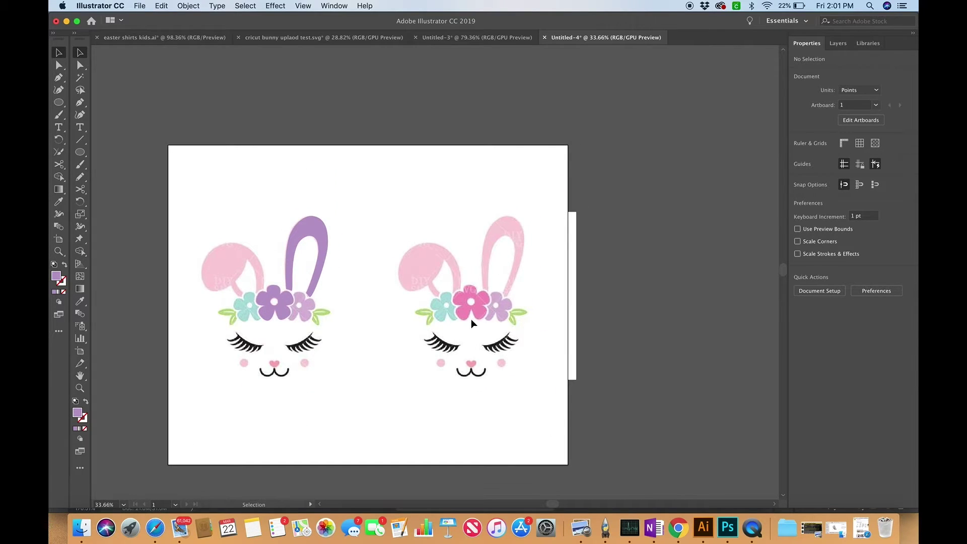
Step: Unlock Layer 1 and select the untraced second bunny image
{"action": "left_click", "coordinate": [838, 43]}
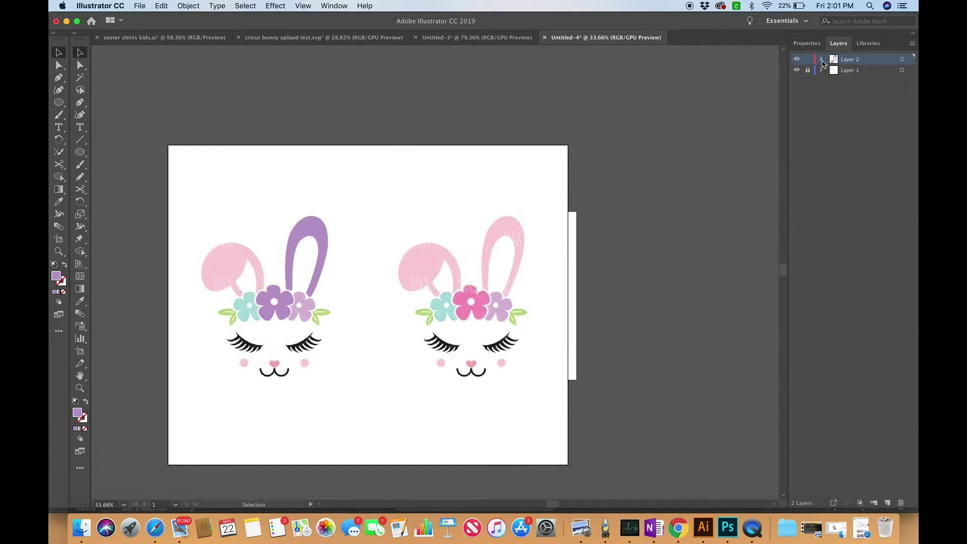
{"action": "left_click", "coordinate": [490, 299]}
{"action": "scroll", "coordinate": [489, 299], "scroll_direction": "up", "scroll_amount": 3}
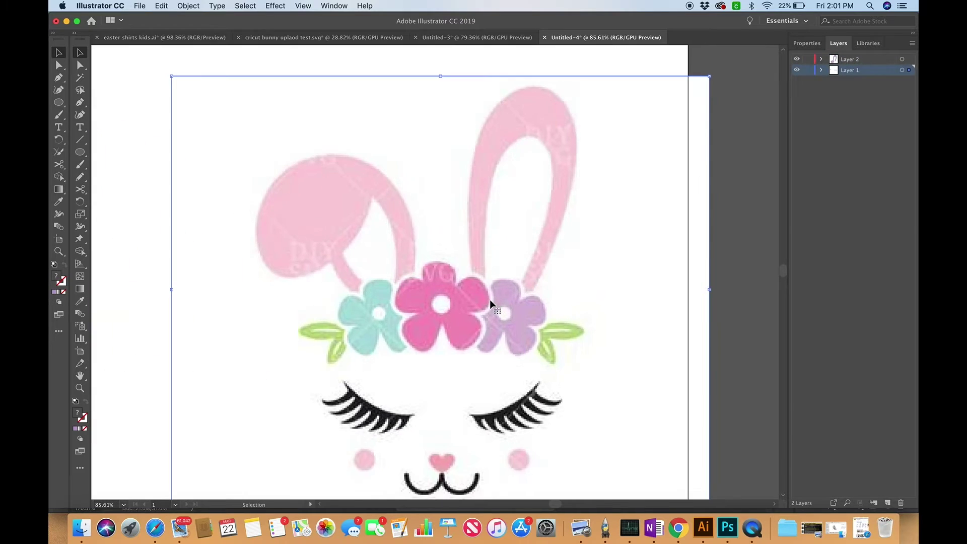
{"action": "scroll", "coordinate": [490, 299], "scroll_direction": "down", "scroll_amount": 2}
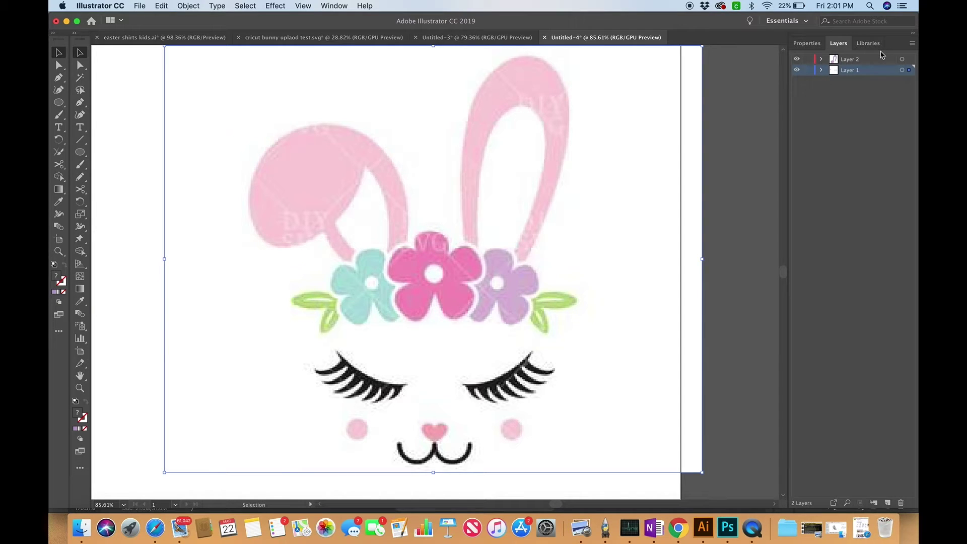
{"action": "scroll", "coordinate": [501, 371], "scroll_direction": "right", "scroll_amount": 5}
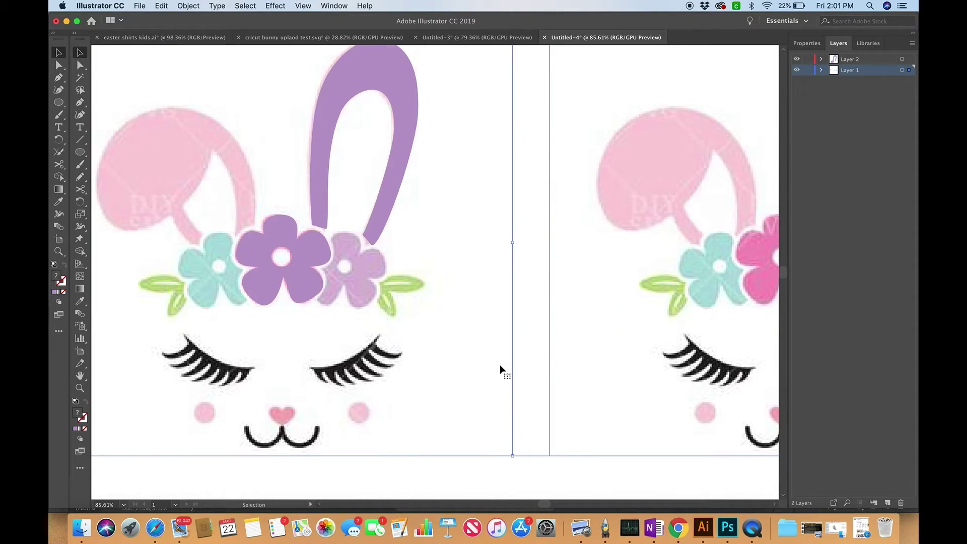
{"action": "scroll", "coordinate": [501, 371], "scroll_direction": "right", "scroll_amount": 10}
{"action": "scroll", "coordinate": [501, 372], "scroll_direction": "down", "scroll_amount": 5}
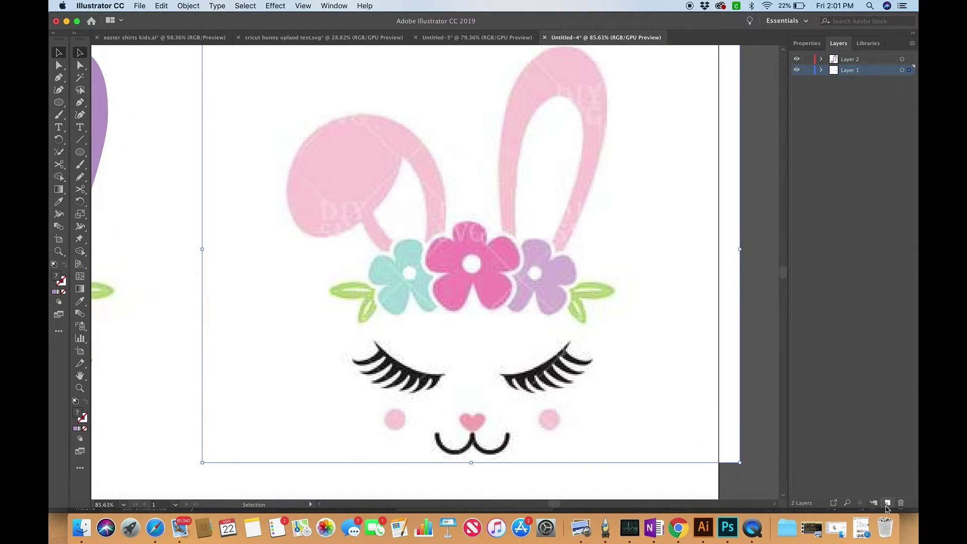
Step: Apply Image Trace to the second bunny image with the 6 Colors preset
{"action": "left_click", "coordinate": [805, 43]}
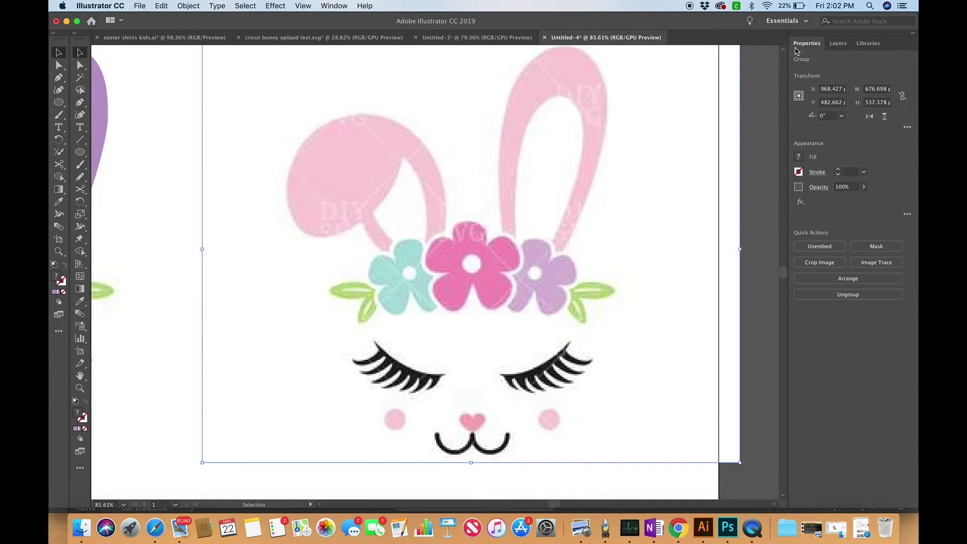
{"action": "left_click", "coordinate": [891, 264]}
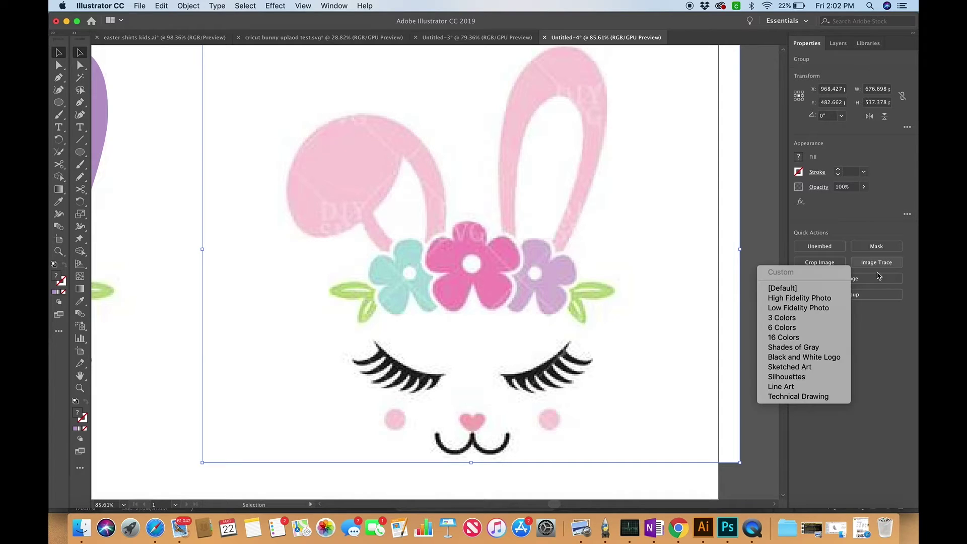
{"action": "left_click", "coordinate": [816, 328]}
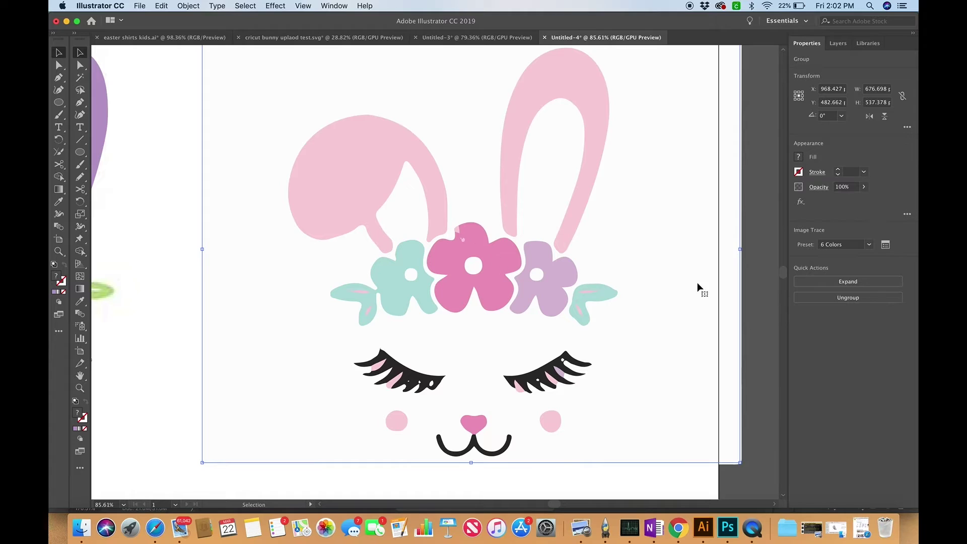
Step: Set the second bunny's Image Trace path fitting to 68% and expand the tracing into editable paths
{"action": "left_click", "coordinate": [885, 245]}
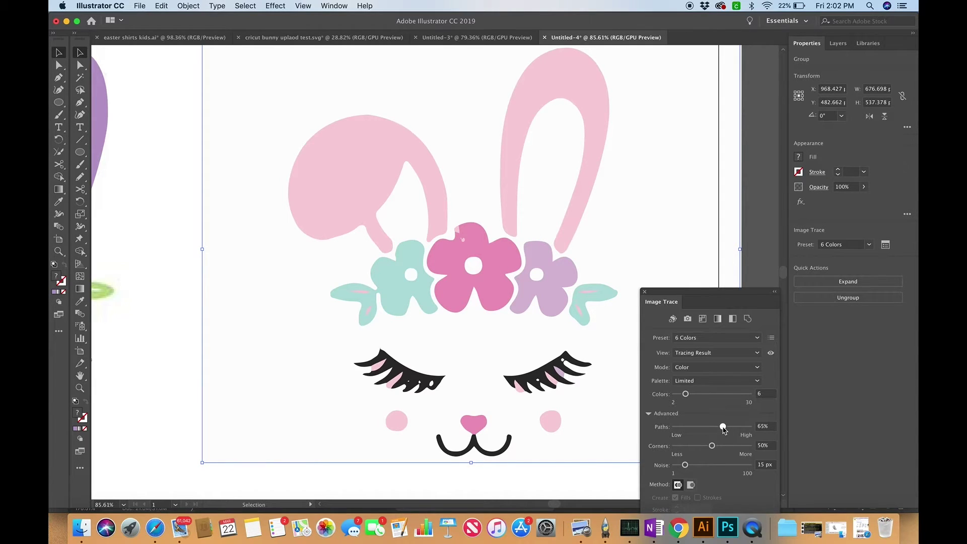
{"action": "mouse_move", "coordinate": [723, 427]}
{"action": "left_mouse_down"}
{"action": "mouse_move", "coordinate": [735, 427]}
{"action": "mouse_move", "coordinate": [724, 427]}
{"action": "left_mouse_up"}
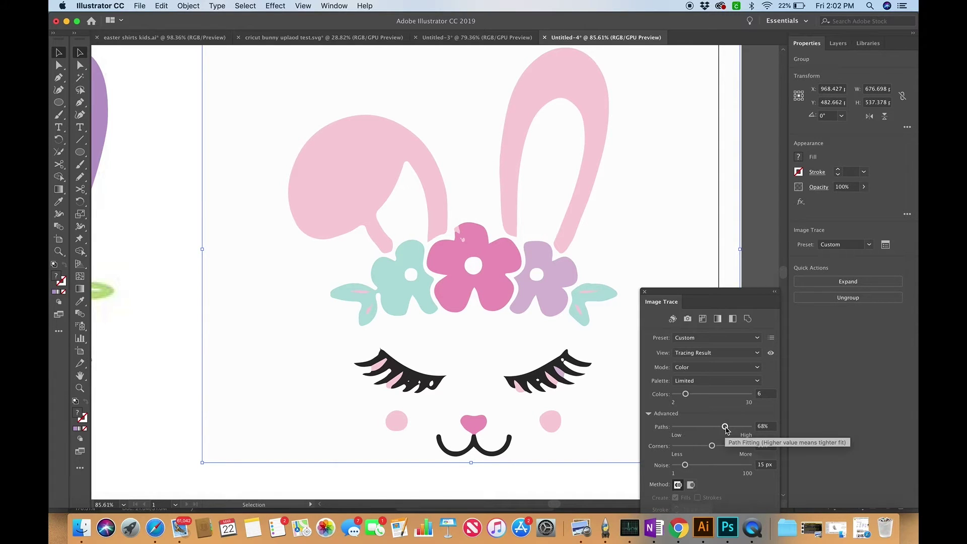
{"action": "scroll", "coordinate": [544, 316], "scroll_direction": "up", "scroll_amount": 3}
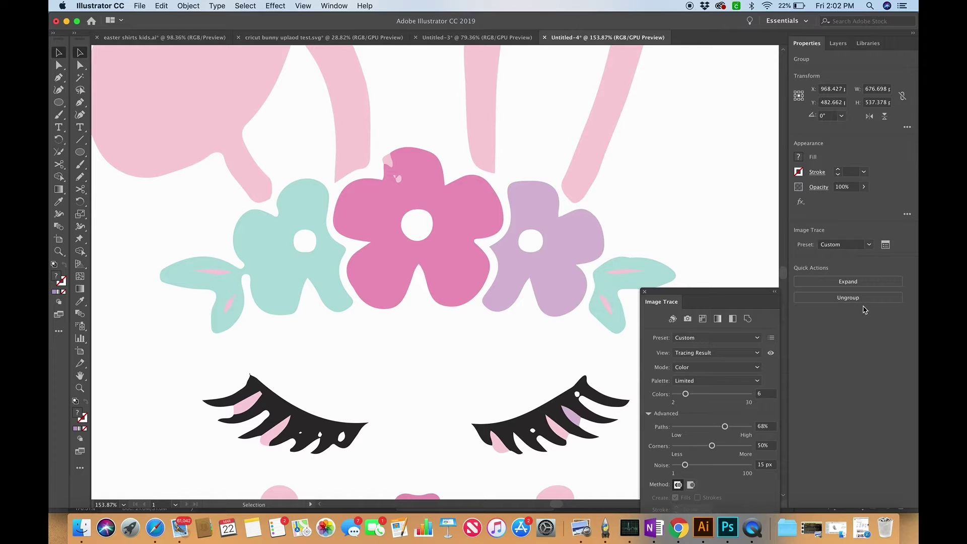
{"action": "left_click", "coordinate": [848, 281]}
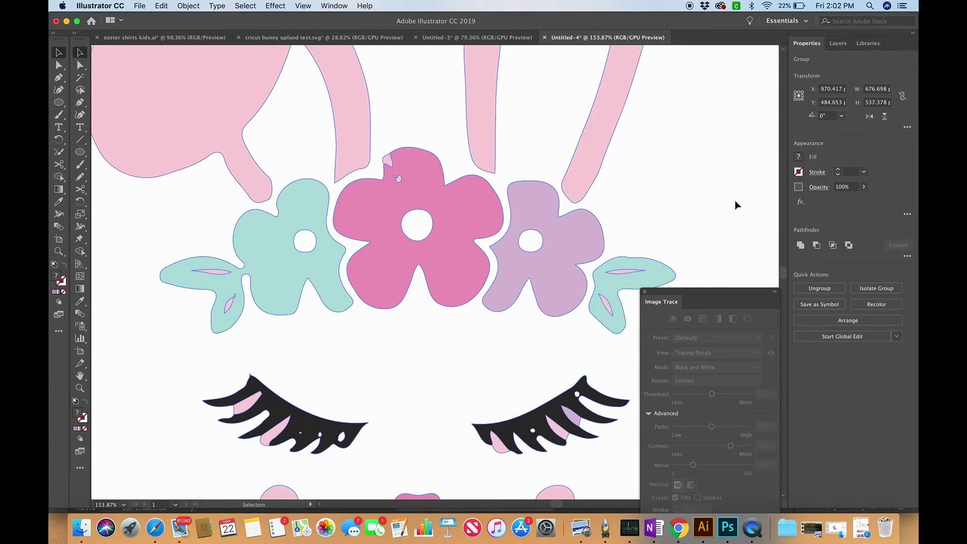
{"action": "left_click", "coordinate": [644, 291]}
Step: Ungroup the expanded tracing of the second bunny
{"action": "scroll", "coordinate": [687, 207], "scroll_direction": "down", "scroll_amount": 4}
{"action": "left_click", "coordinate": [568, 436]}
{"action": "left_click", "coordinate": [588, 232]}
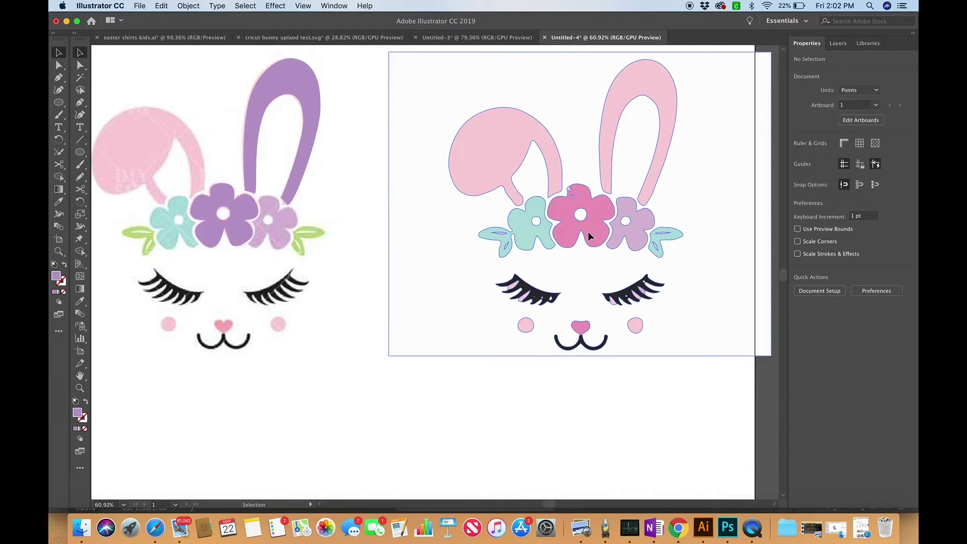
{"action": "scroll", "coordinate": [588, 232], "scroll_direction": "up", "scroll_amount": 1}
{"action": "scroll", "coordinate": [588, 232], "scroll_direction": "up", "scroll_amount": 5}
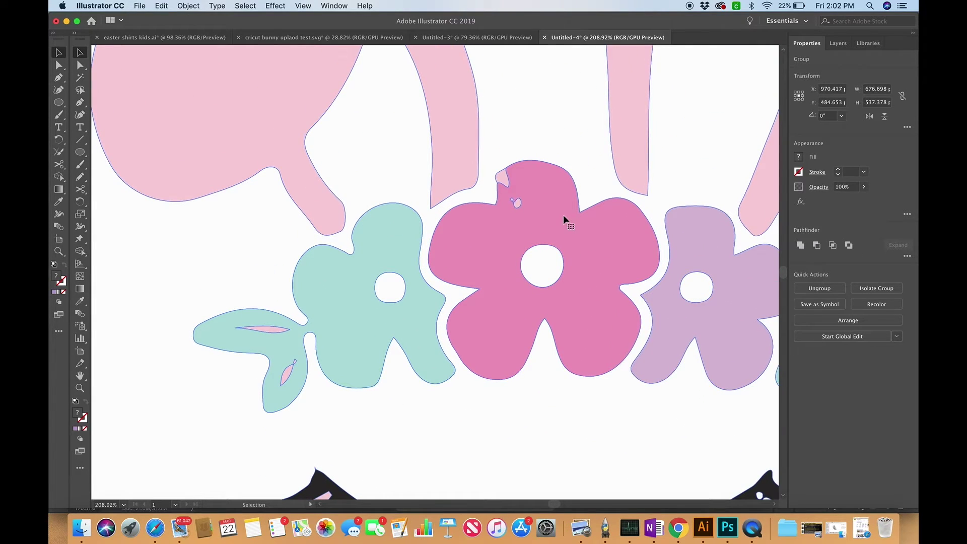
{"action": "scroll", "coordinate": [527, 183], "scroll_direction": "up", "scroll_amount": 3}
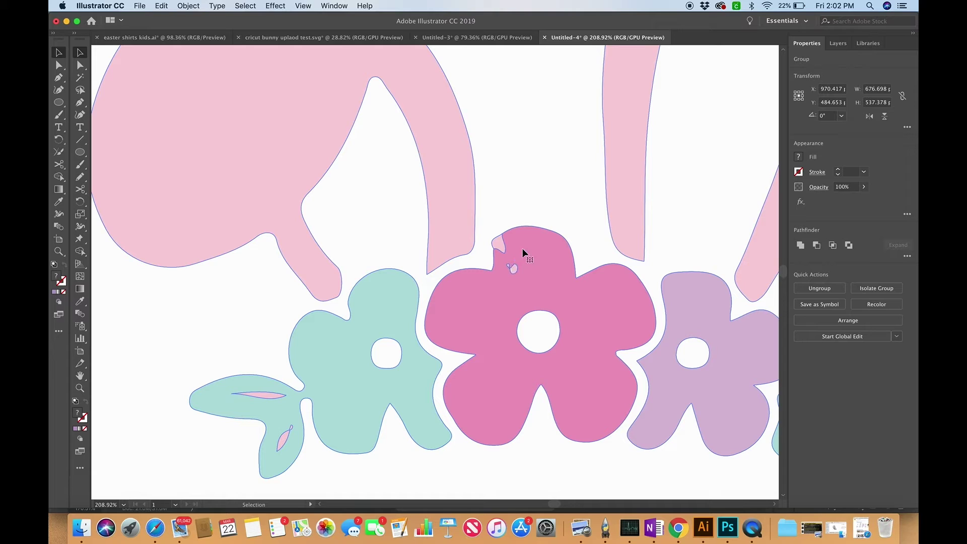
{"action": "scroll", "coordinate": [523, 219], "scroll_direction": "down", "scroll_amount": 6}
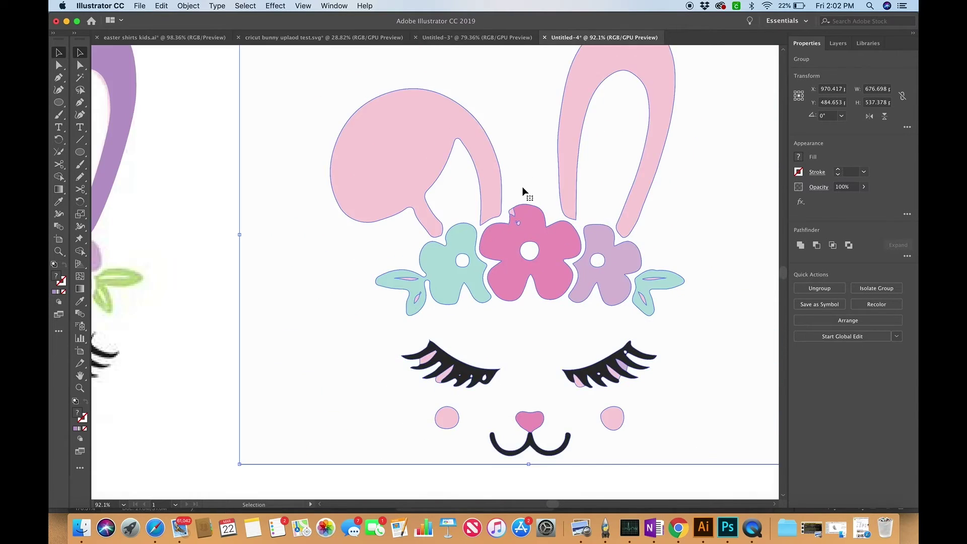
{"action": "right_click", "coordinate": [523, 191]}
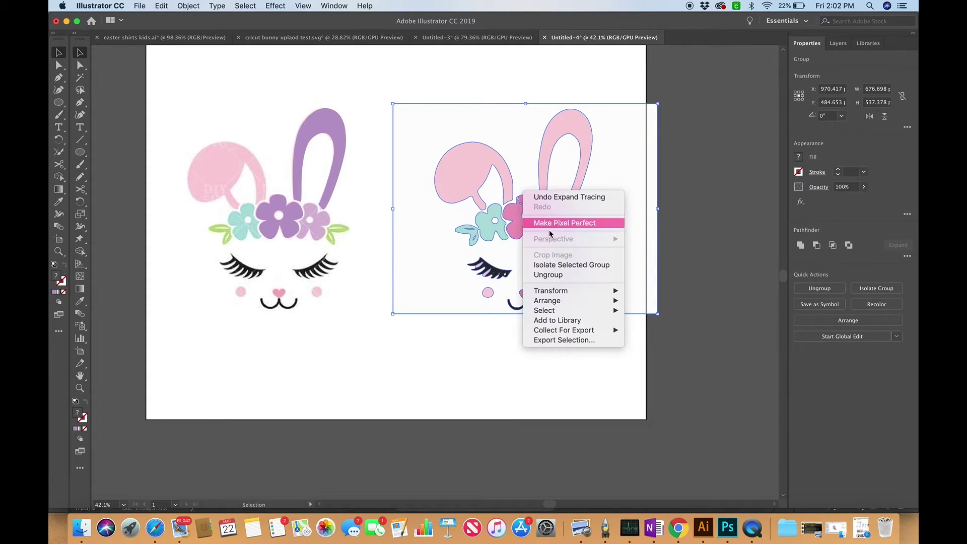
{"action": "left_click", "coordinate": [558, 273]}
{"action": "left_click", "coordinate": [555, 385]}
Step: Ungroup the nested group inside the traced bunny to separate its individual shapes, and clear the selection
{"action": "scroll", "coordinate": [526, 222], "scroll_direction": "up", "scroll_amount": 5}
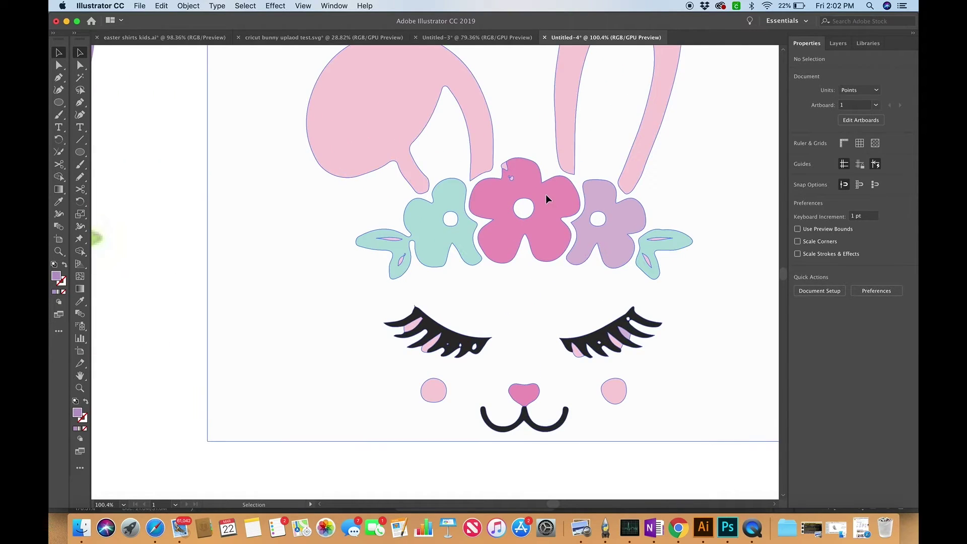
{"action": "left_click", "coordinate": [545, 195]}
{"action": "right_click", "coordinate": [544, 214]}
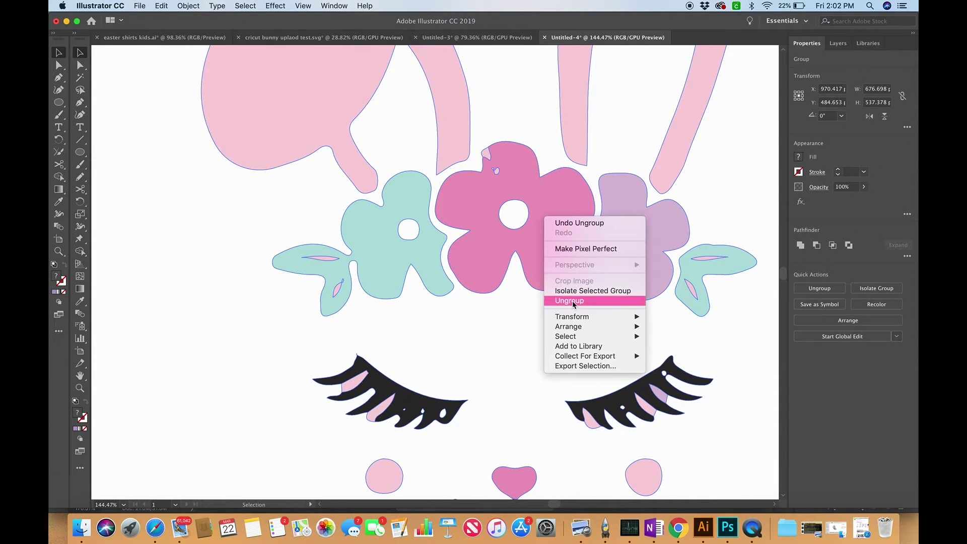
{"action": "left_click", "coordinate": [574, 301]}
{"action": "scroll", "coordinate": [619, 287], "scroll_direction": "down", "scroll_amount": 4}
{"action": "left_click", "coordinate": [748, 225]}
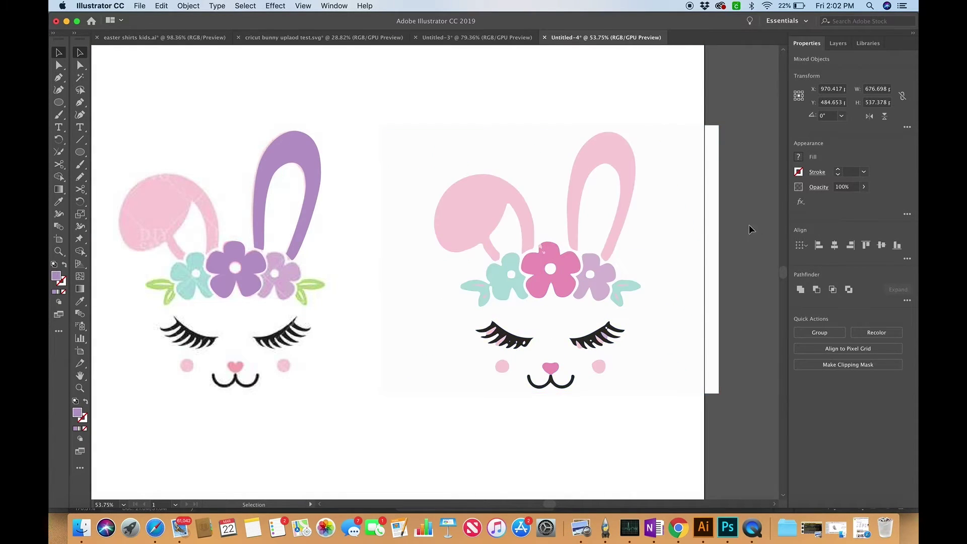
Step: Select the large pink flower and redraw the notched left edge of its upper petal with the Pencil tool
{"action": "left_click", "coordinate": [578, 261]}
{"action": "scroll", "coordinate": [578, 261], "scroll_direction": "up", "scroll_amount": 3}
{"action": "scroll", "coordinate": [574, 270], "scroll_direction": "up", "scroll_amount": 3}
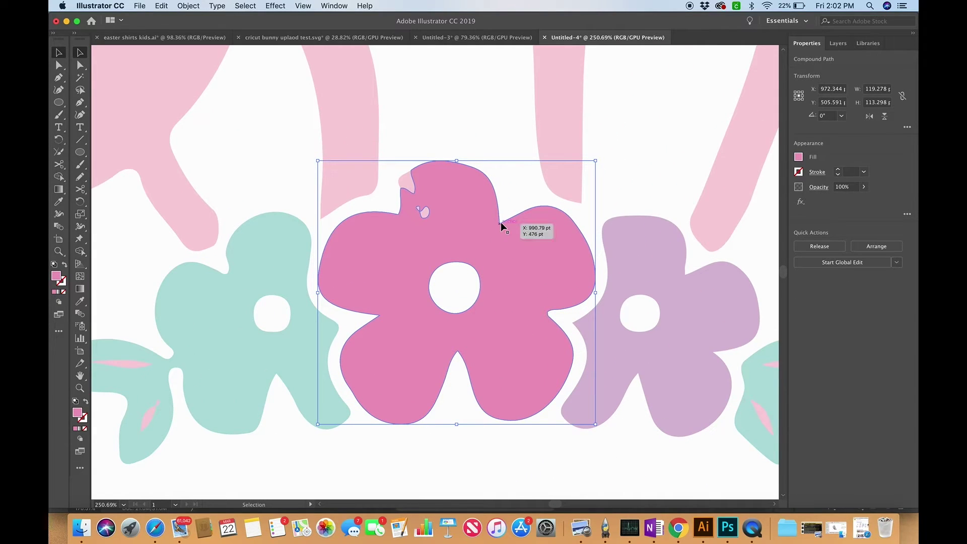
{"action": "key", "text": "super+a"}
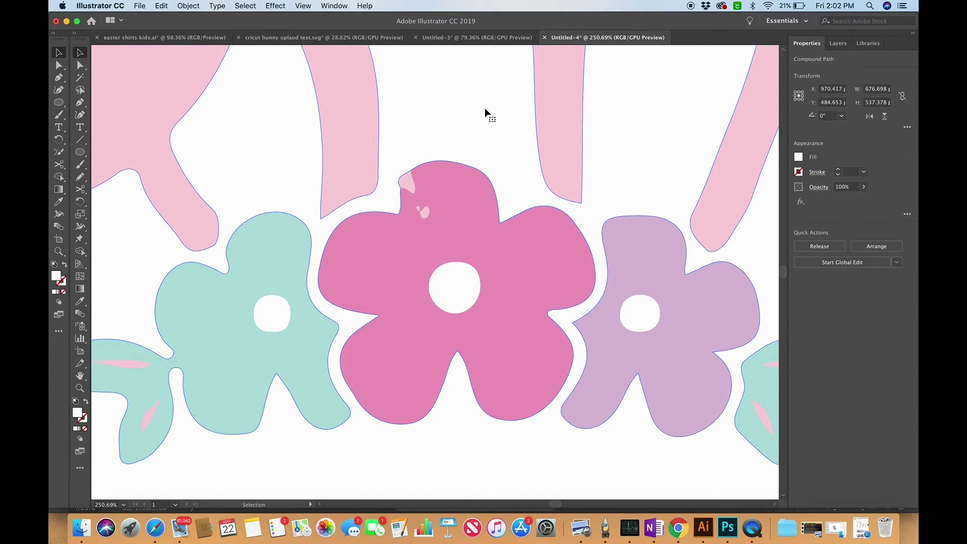
{"action": "key", "text": "super+0"}
{"action": "left_click", "coordinate": [439, 416]}
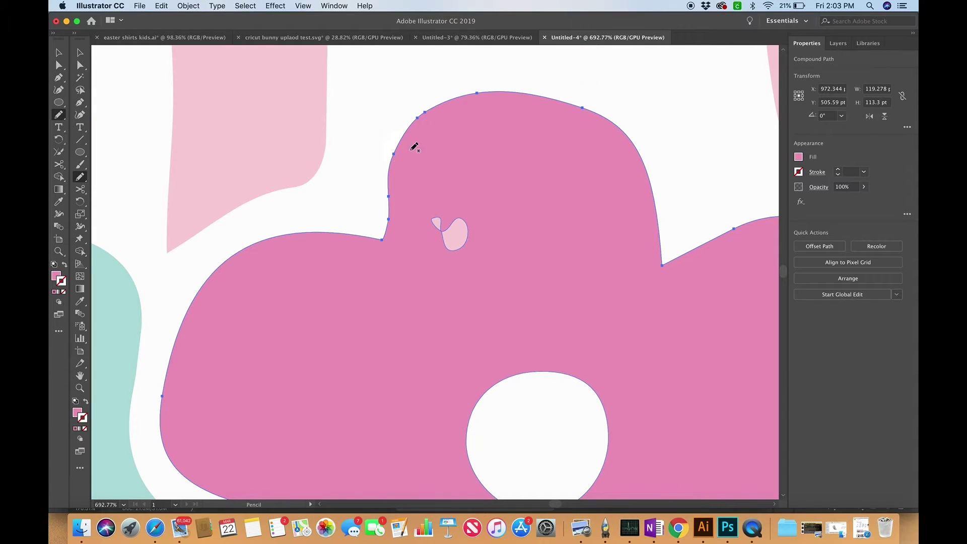
{"action": "scroll", "coordinate": [414, 146], "scroll_direction": "down", "scroll_amount": 3}
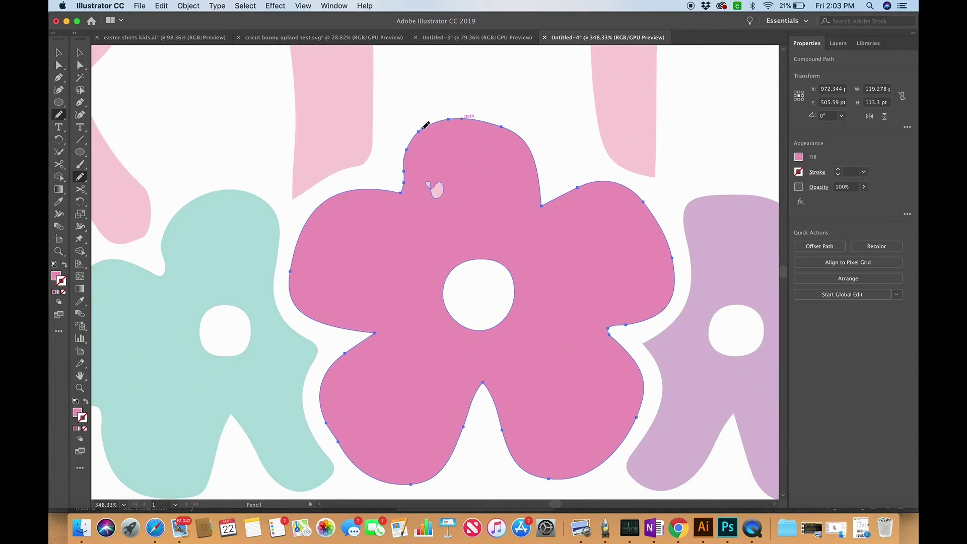
{"action": "left_click_drag", "start_coordinate": [403, 166], "coordinate": [403, 175]}
Step: Set the Pencil tool's fidelity to fully Smooth and redraw the outline of the pink flower's lower-left petal
{"action": "double_click", "coordinate": [57, 117]}
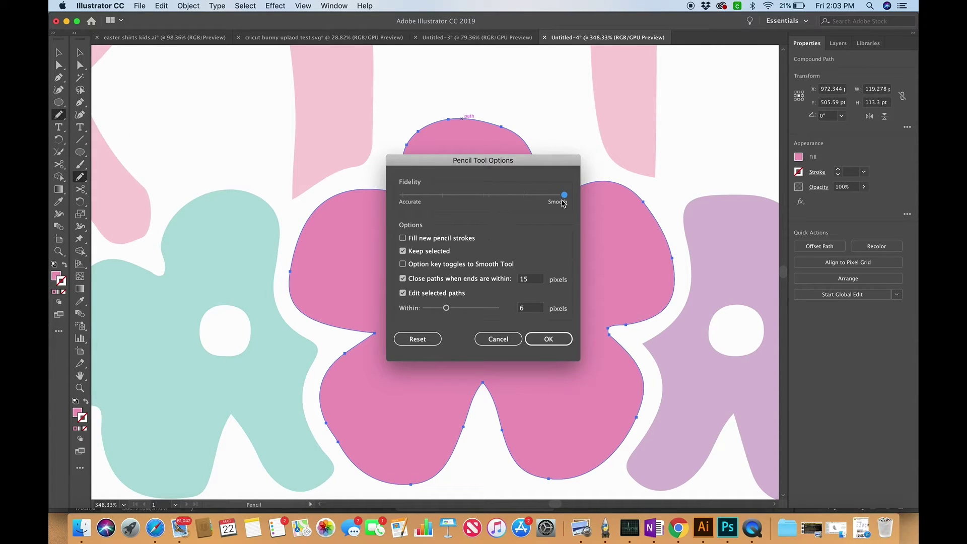
{"action": "left_click", "coordinate": [549, 339]}
{"action": "scroll", "coordinate": [513, 170], "scroll_direction": "up", "scroll_amount": 2}
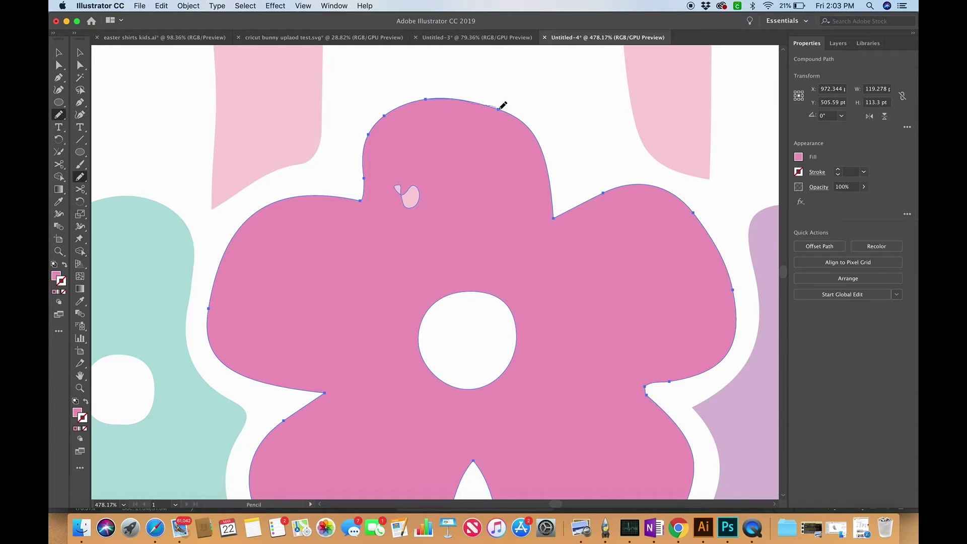
{"action": "scroll", "coordinate": [501, 106], "scroll_direction": "down", "scroll_amount": 5}
{"action": "scroll", "coordinate": [481, 241], "scroll_direction": "up", "scroll_amount": 3}
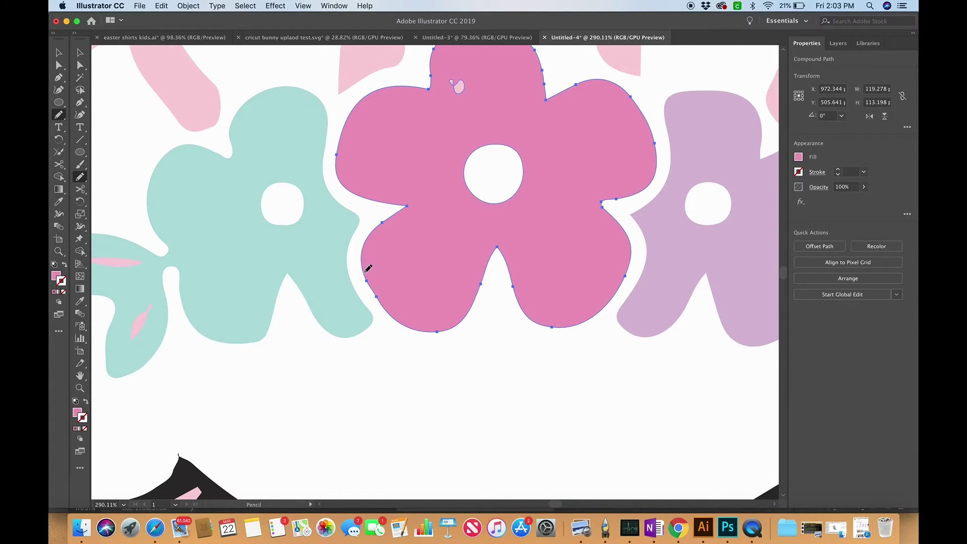
{"action": "left_click_drag", "start_coordinate": [369, 289], "coordinate": [405, 321]}
Step: Smooth the left edge of the pink flower's upper petal with the Smooth tool
{"action": "left_click_drag", "start_coordinate": [58, 114], "coordinate": [109, 132]}
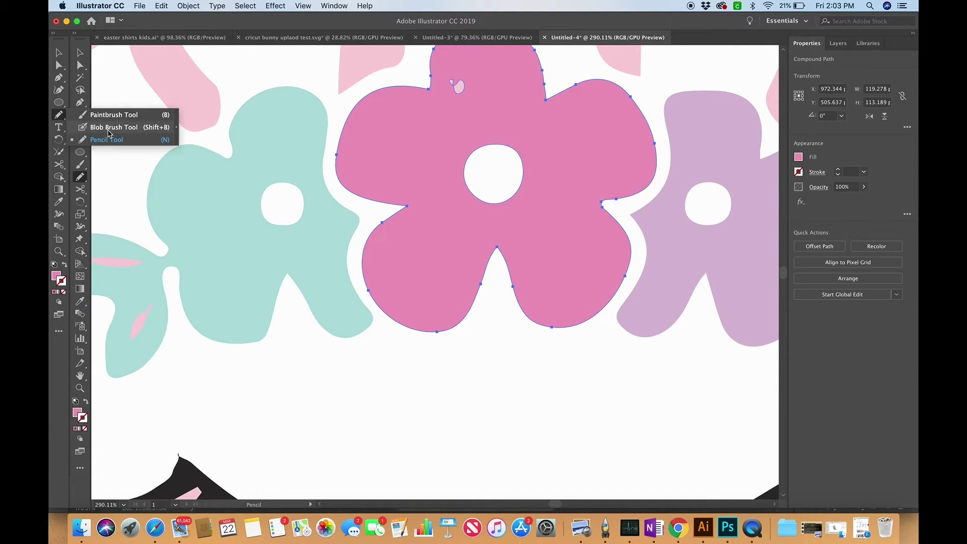
{"action": "left_click_drag", "start_coordinate": [80, 176], "coordinate": [115, 201]}
{"action": "scroll", "coordinate": [370, 129], "scroll_direction": "up", "scroll_amount": 3}
{"action": "scroll", "coordinate": [369, 129], "scroll_direction": "right", "scroll_amount": 2}
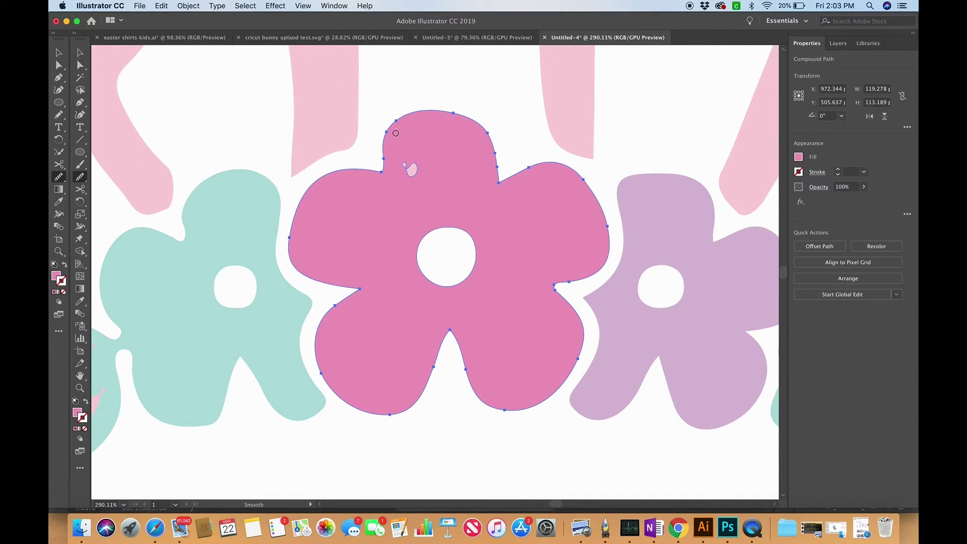
{"action": "left_click_drag", "start_coordinate": [396, 124], "coordinate": [400, 120]}
{"action": "key", "text": "super+0"}
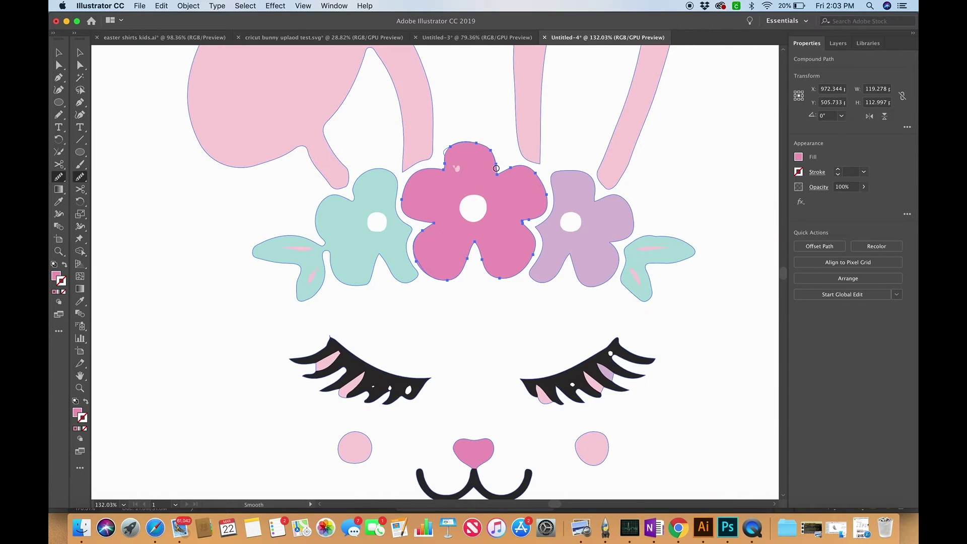
Step: Examine the anchor points and stray gaps of the traced left eyelash, and the outlines of the cheek and nose
{"action": "key", "text": "v"}
{"action": "left_click", "coordinate": [372, 379]}
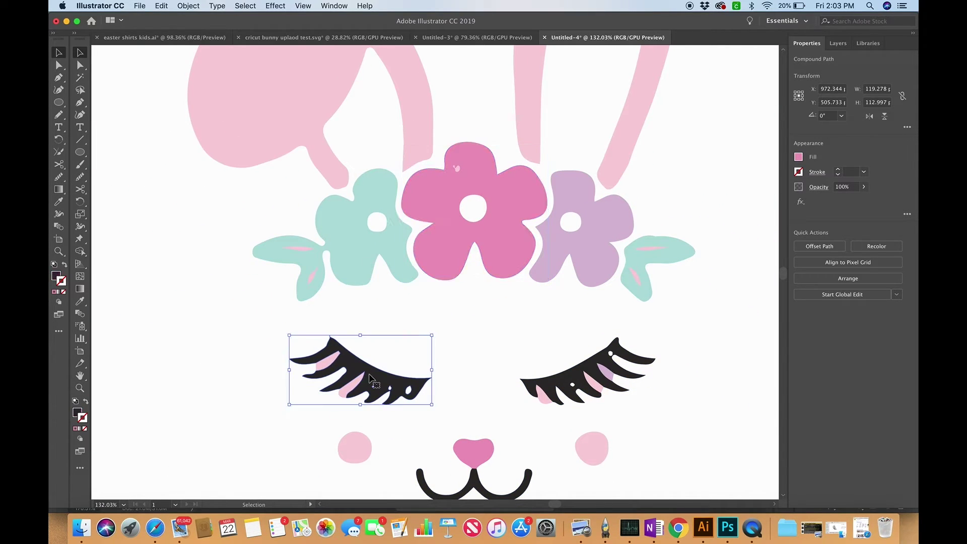
{"action": "key", "text": "a"}
{"action": "scroll", "coordinate": [371, 378], "scroll_direction": "up", "scroll_amount": 2}
{"action": "scroll", "coordinate": [371, 379], "scroll_direction": "up", "scroll_amount": 4}
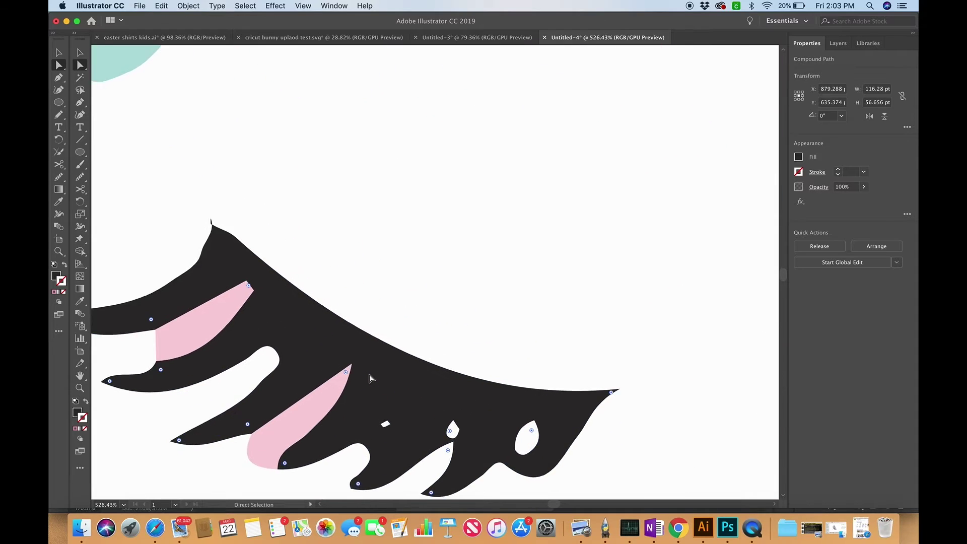
{"action": "scroll", "coordinate": [282, 336], "scroll_direction": "down", "scroll_amount": 1}
{"action": "scroll", "coordinate": [254, 362], "scroll_direction": "up", "scroll_amount": 2}
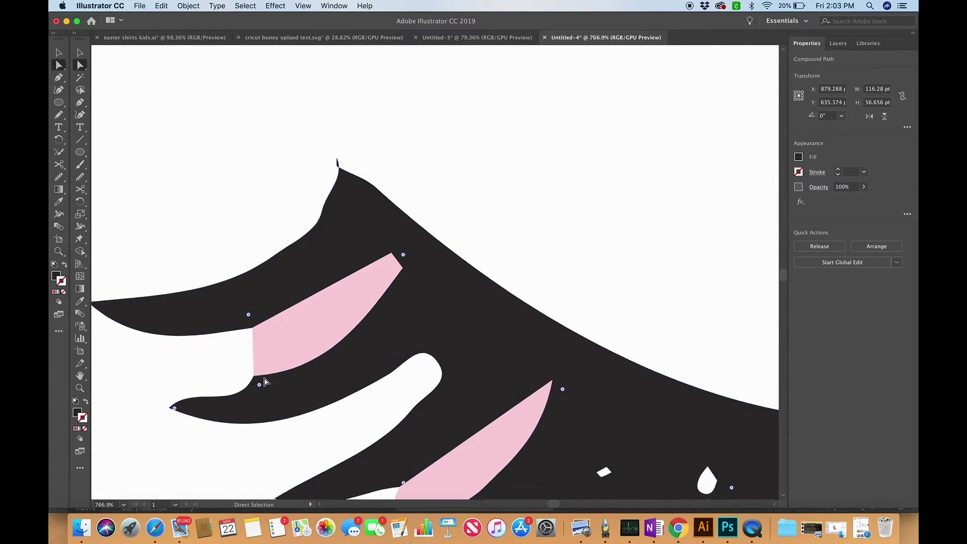
{"action": "scroll", "coordinate": [339, 256], "scroll_direction": "down", "scroll_amount": 2}
{"action": "scroll", "coordinate": [339, 256], "scroll_direction": "down", "scroll_amount": 2}
{"action": "scroll", "coordinate": [339, 256], "scroll_direction": "down", "scroll_amount": 3}
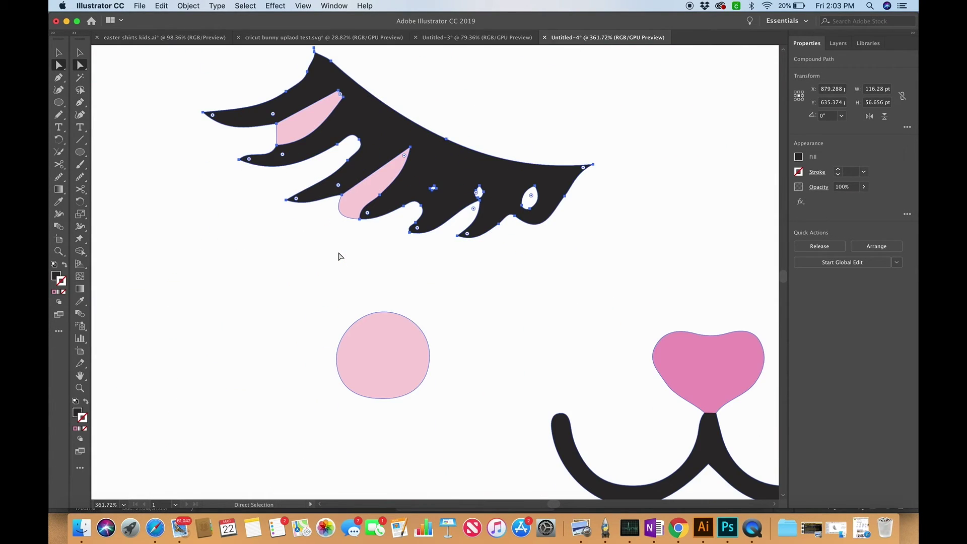
{"action": "scroll", "coordinate": [345, 285], "scroll_direction": "down", "scroll_amount": 1}
{"action": "left_click", "coordinate": [364, 311]}
{"action": "left_click", "coordinate": [549, 321]}
{"action": "scroll", "coordinate": [549, 319], "scroll_direction": "up", "scroll_amount": 4}
{"action": "scroll", "coordinate": [549, 319], "scroll_direction": "down", "scroll_amount": 4}
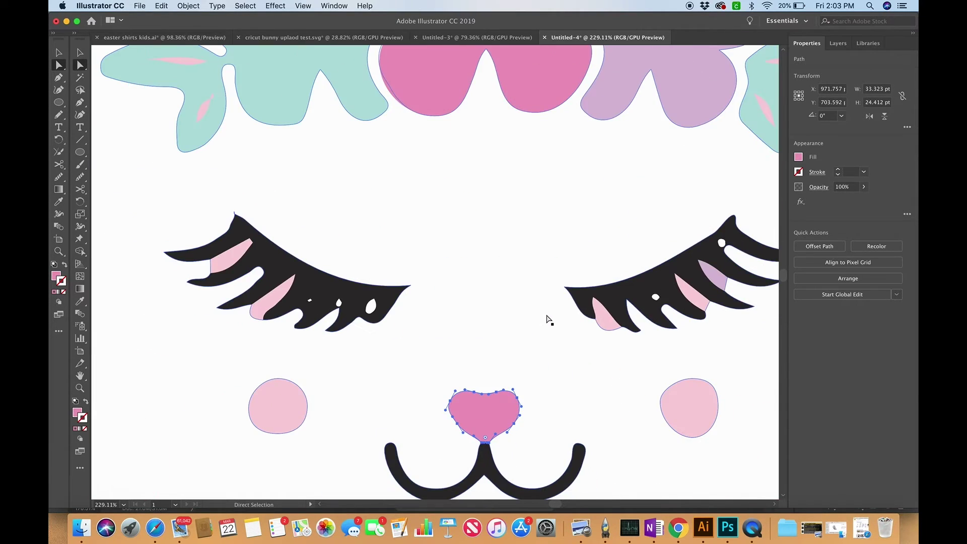
{"action": "scroll", "coordinate": [549, 319], "scroll_direction": "up", "scroll_amount": 2}
Step: Smooth the flat upper petal of the traced purple flower and redraw it as a rounder curve with the Pencil tool
{"action": "left_click", "coordinate": [652, 242]}
{"action": "scroll", "coordinate": [653, 242], "scroll_direction": "up", "scroll_amount": 1}
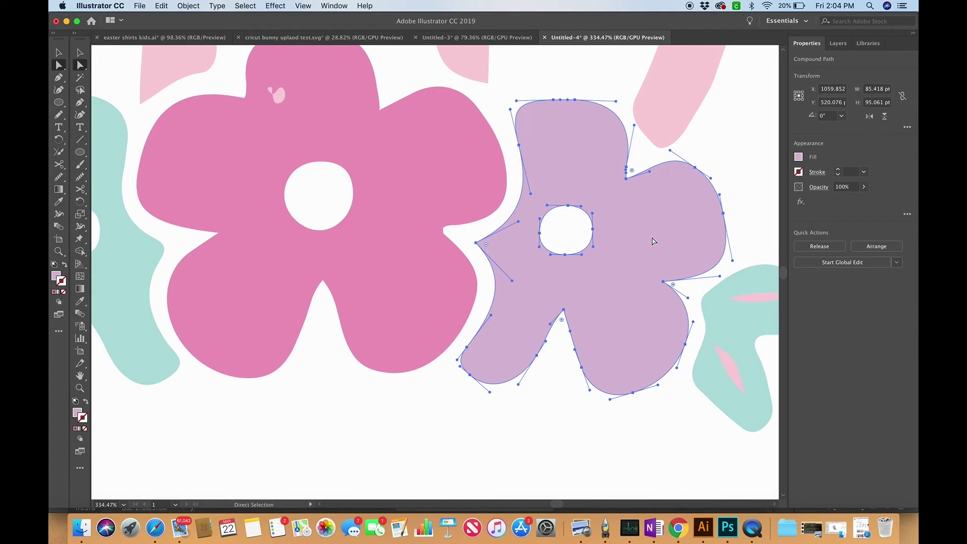
{"action": "scroll", "coordinate": [567, 101], "scroll_direction": "up", "scroll_amount": 2}
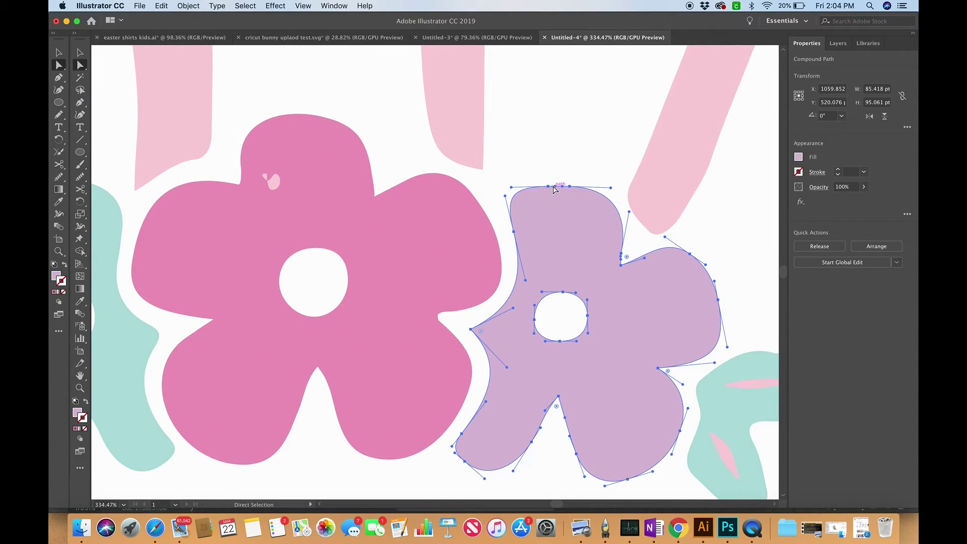
{"action": "left_click", "coordinate": [80, 166]}
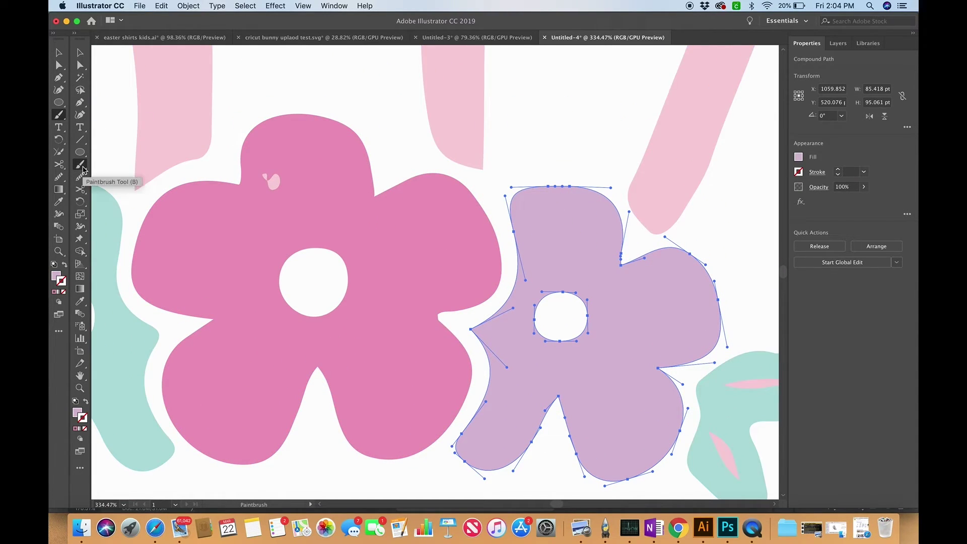
{"action": "left_click", "coordinate": [81, 177]}
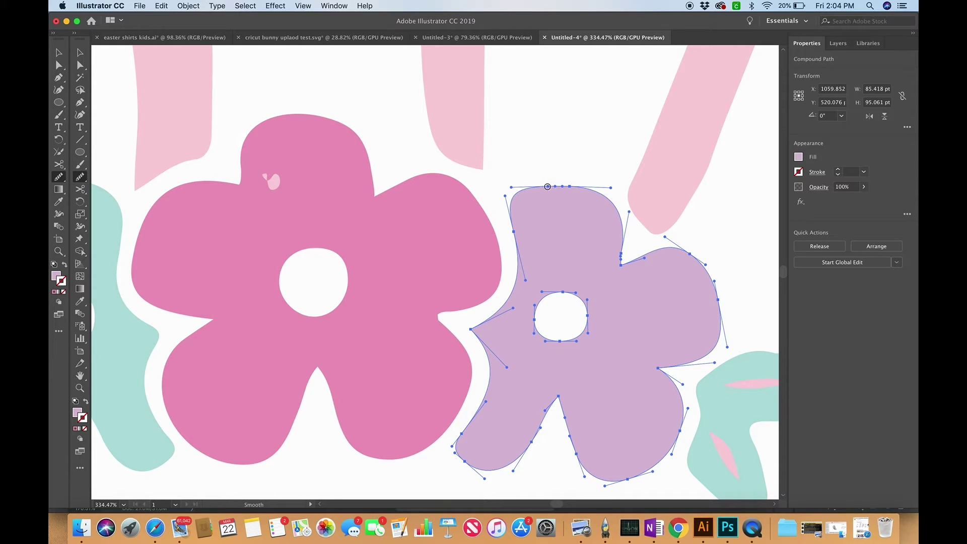
{"action": "left_click_drag", "start_coordinate": [570, 186], "coordinate": [578, 183]}
{"action": "key", "text": "n"}
{"action": "mouse_move", "coordinate": [521, 186]}
{"action": "left_mouse_down"}
{"action": "mouse_move", "coordinate": [567, 175]}
{"action": "mouse_move", "coordinate": [606, 196]}
{"action": "left_mouse_up"}
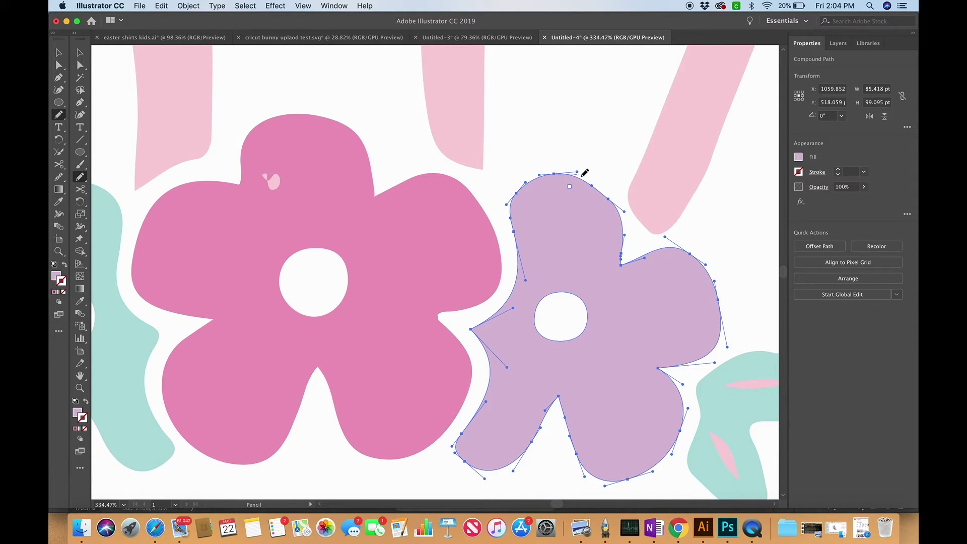
{"action": "left_click_drag", "start_coordinate": [627, 222], "coordinate": [627, 223]}
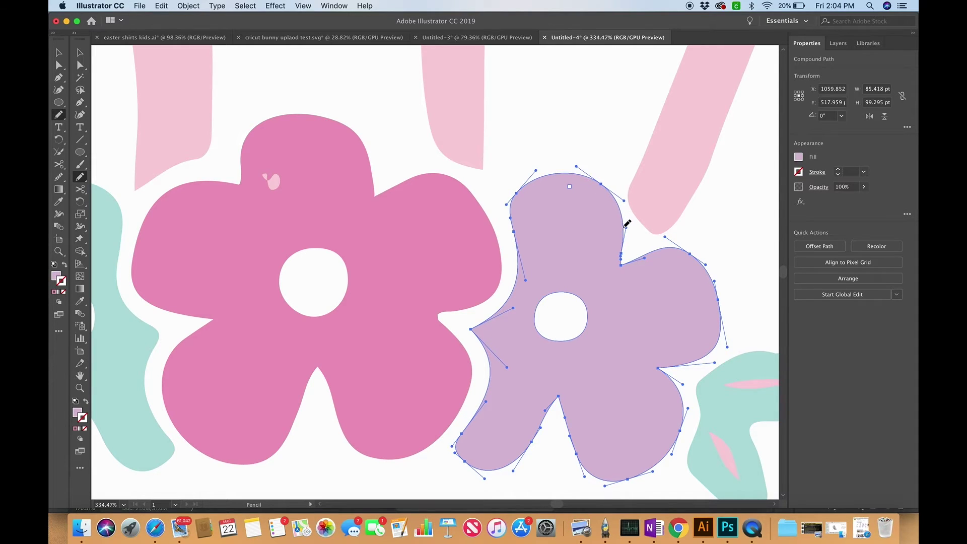
Step: Smooth the outlines at the tops of the two l's in the traced word Hello with the Smooth tool
{"action": "scroll", "coordinate": [627, 223], "scroll_direction": "down", "scroll_amount": 10}
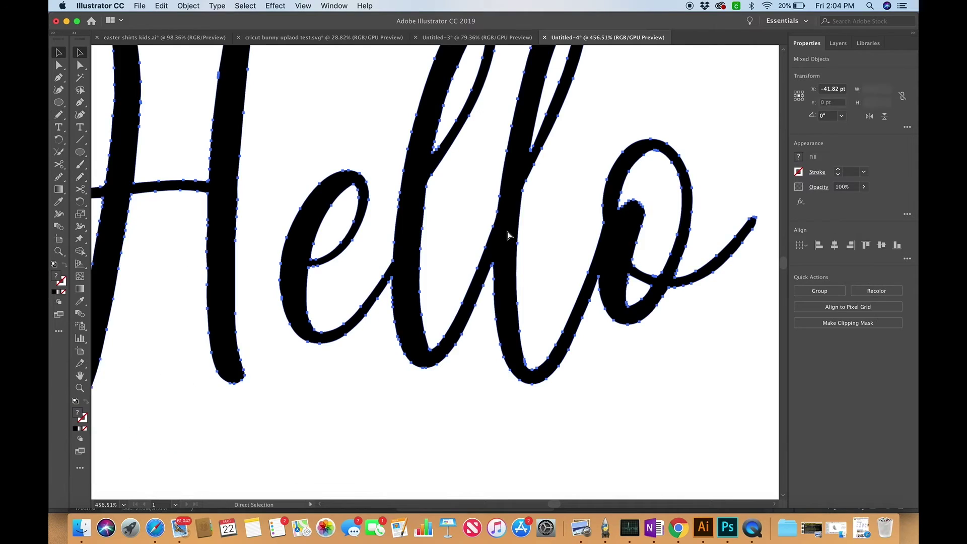
{"action": "scroll", "coordinate": [509, 234], "scroll_direction": "up", "scroll_amount": 1}
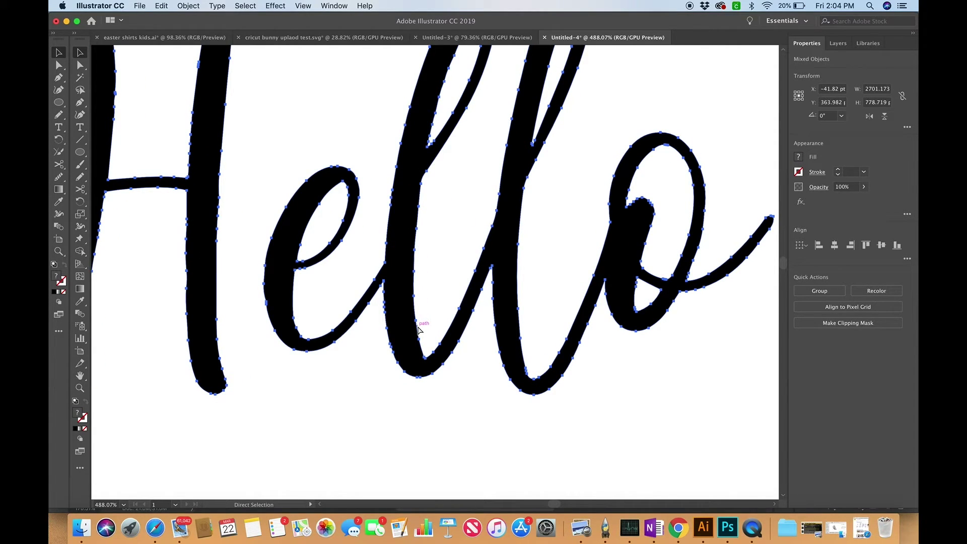
{"action": "key", "text": "v"}
{"action": "left_click", "coordinate": [163, 130]}
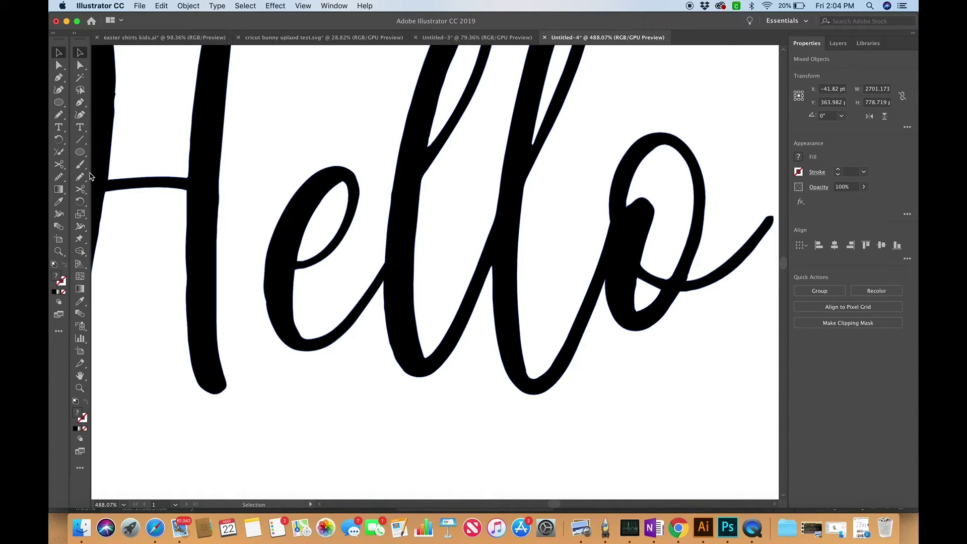
{"action": "left_click_drag", "start_coordinate": [80, 176], "coordinate": [119, 207]}
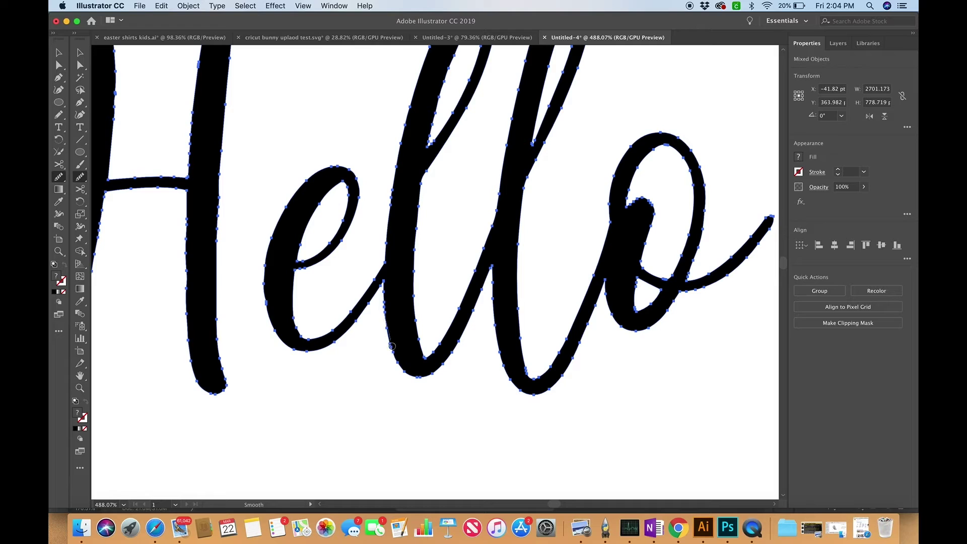
{"action": "left_click", "coordinate": [400, 364], "text": "super"}
{"action": "left_click", "coordinate": [421, 274], "text": "super"}
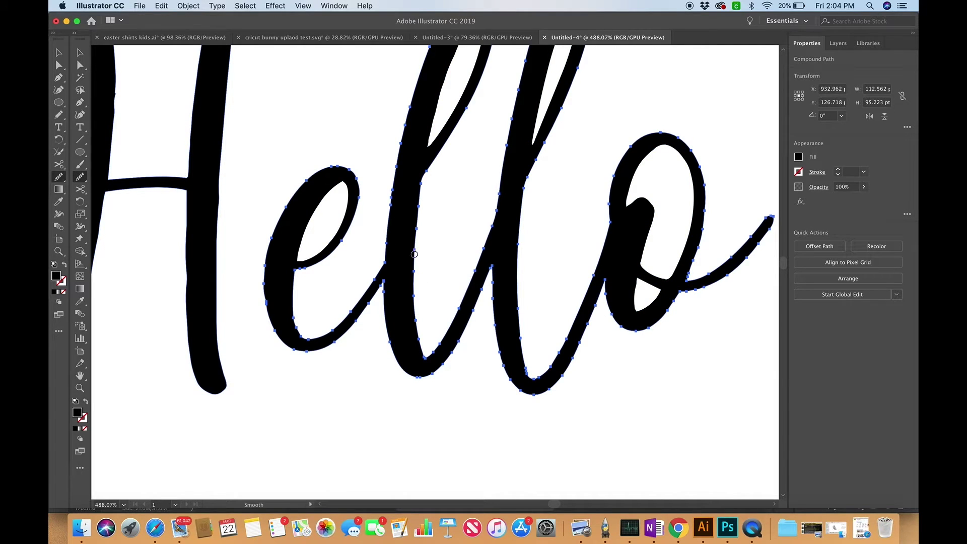
{"action": "scroll", "coordinate": [397, 222], "scroll_direction": "up", "scroll_amount": 5}
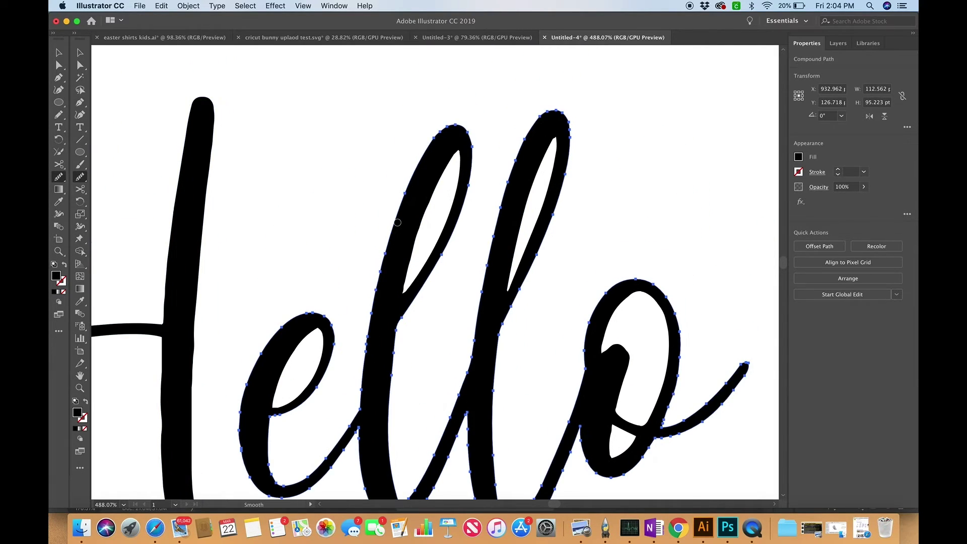
{"action": "left_click_drag", "start_coordinate": [441, 132], "coordinate": [434, 140]}
{"action": "left_click_drag", "start_coordinate": [570, 124], "coordinate": [569, 143]}
Step: Smooth the outer right edge of the o in Hello, and deselect the lettering
{"action": "scroll", "coordinate": [568, 143], "scroll_direction": "down", "scroll_amount": 4}
{"action": "scroll", "coordinate": [568, 143], "scroll_direction": "right", "scroll_amount": 2}
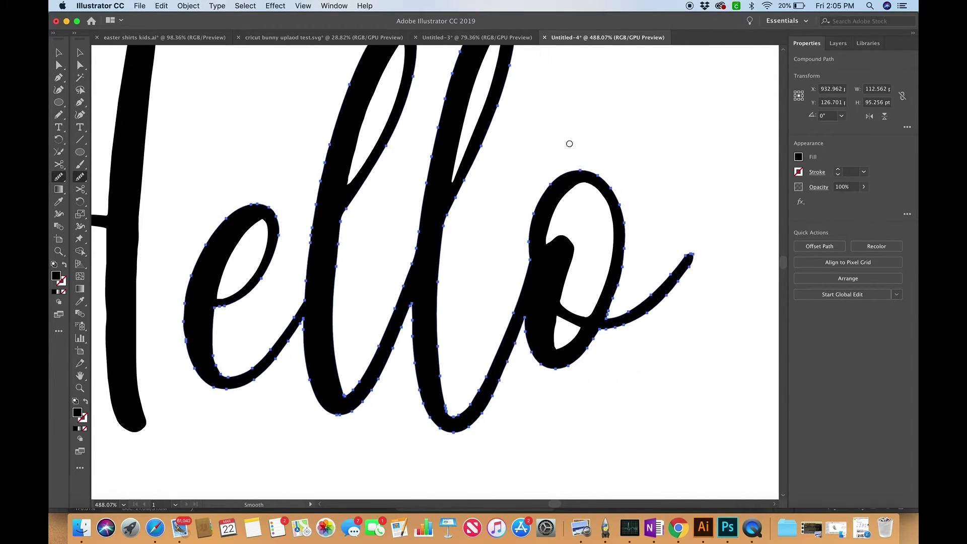
{"action": "left_click_drag", "start_coordinate": [616, 204], "coordinate": [625, 240]}
{"action": "left_click_drag", "start_coordinate": [617, 276], "coordinate": [617, 278]}
{"action": "scroll", "coordinate": [616, 278], "scroll_direction": "down", "scroll_amount": 5}
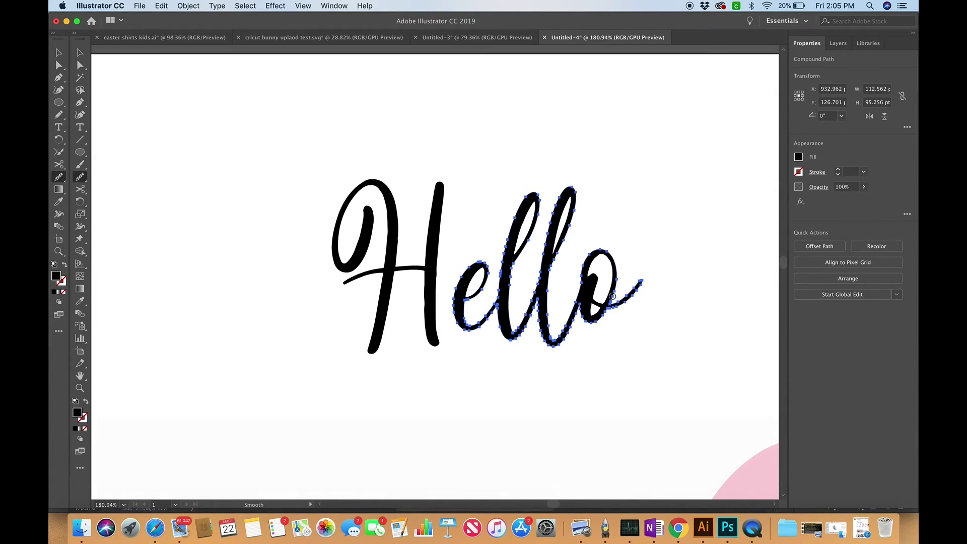
{"action": "key", "text": "v"}
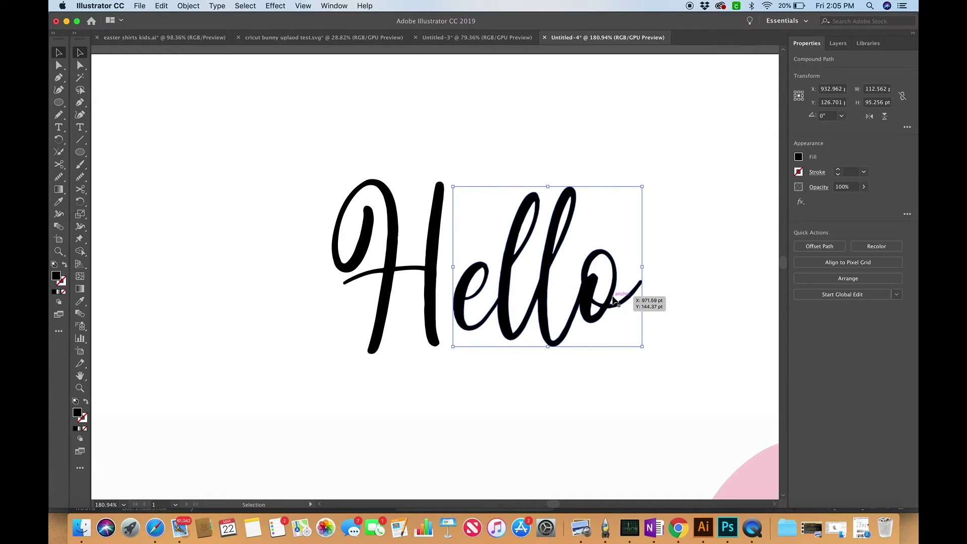
{"action": "left_click", "coordinate": [585, 371]}
{"action": "scroll", "coordinate": [584, 371], "scroll_direction": "down", "scroll_amount": 5}
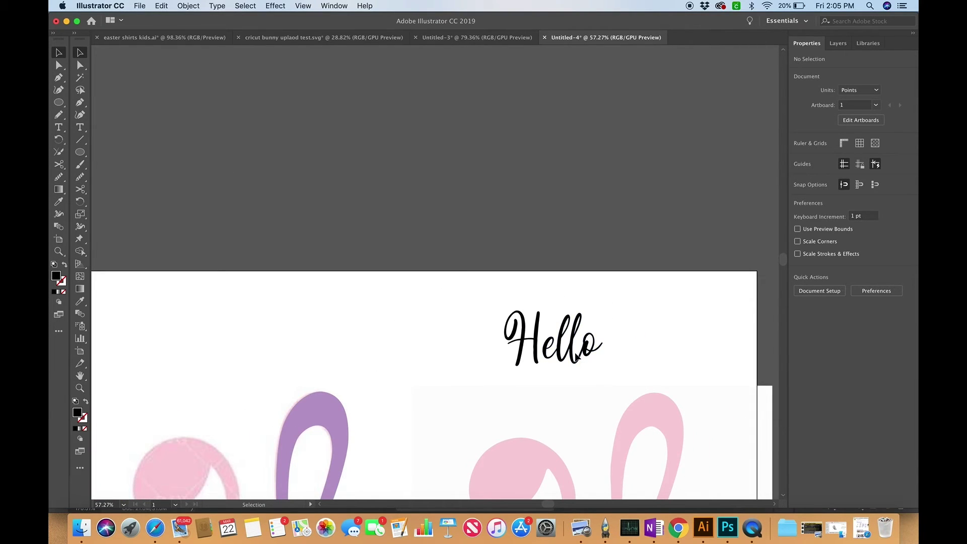
Step: Set up an Offset Path of 1 pt on the whole Hello lettering with the preview turned on
{"action": "left_click", "coordinate": [585, 346]}
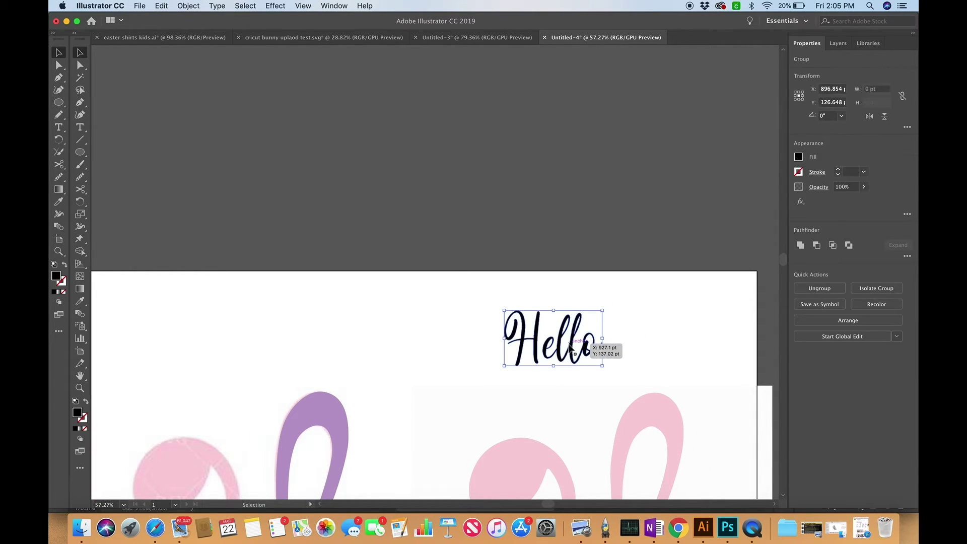
{"action": "left_click", "coordinate": [188, 5]}
{"action": "mouse_move", "coordinate": [219, 227]}
{"action": "left_click", "coordinate": [350, 262]}
{"action": "key", "text": "BackSpace"}
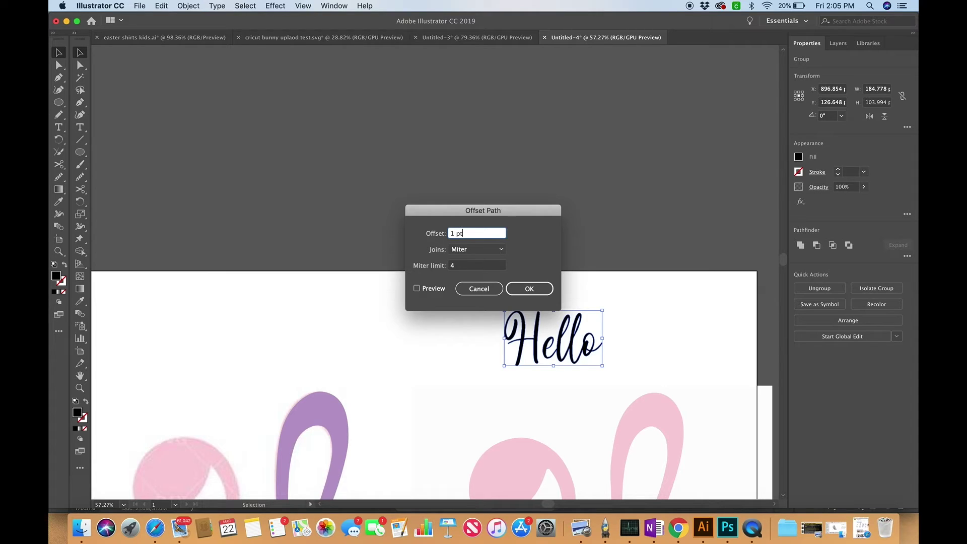
{"action": "left_click", "coordinate": [415, 292]}
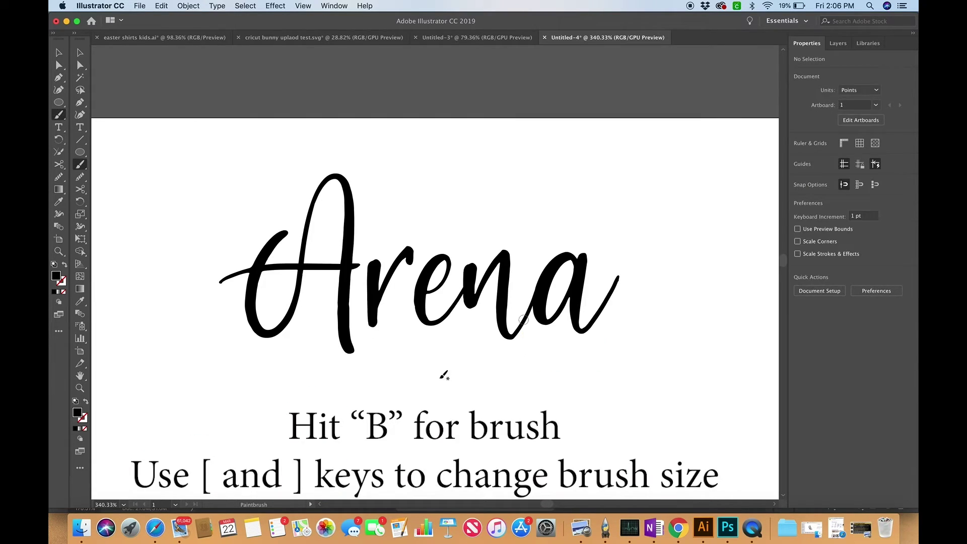
Step: Set the Paintbrush to a black stroke without fill for the Arena lettering and enlarge the brush by three increments
{"action": "key", "text": "b"}
{"action": "scroll", "coordinate": [346, 328], "scroll_direction": "up", "scroll_amount": 5}
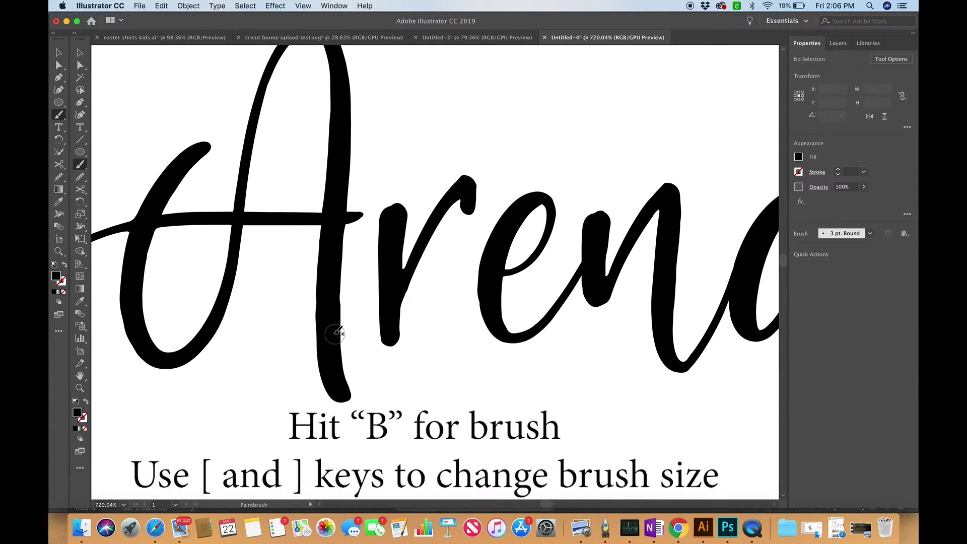
{"action": "key", "text": "shift+x"}
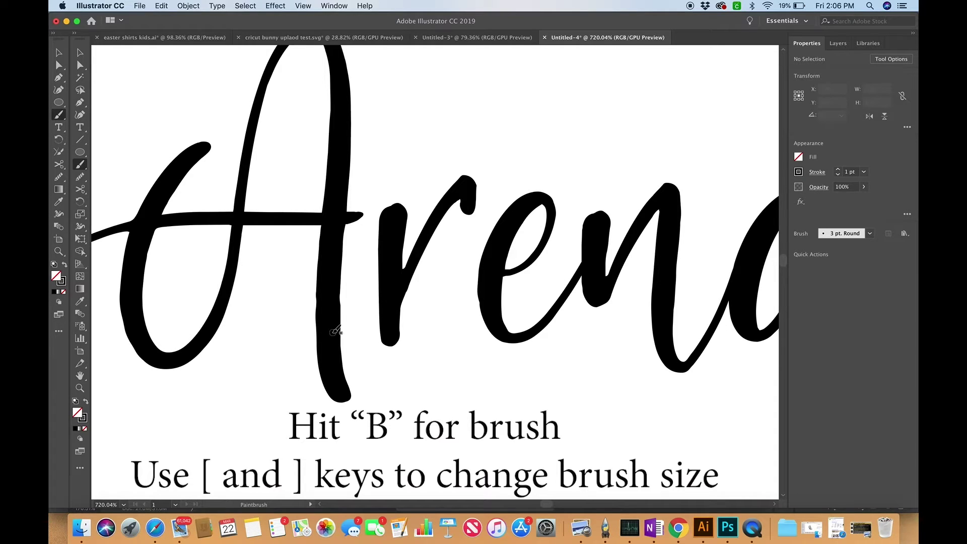
{"action": "key", "text": "bracketright"}
{"action": "key", "text": "bracketright"}
{"action": "key", "text": "bracketright"}
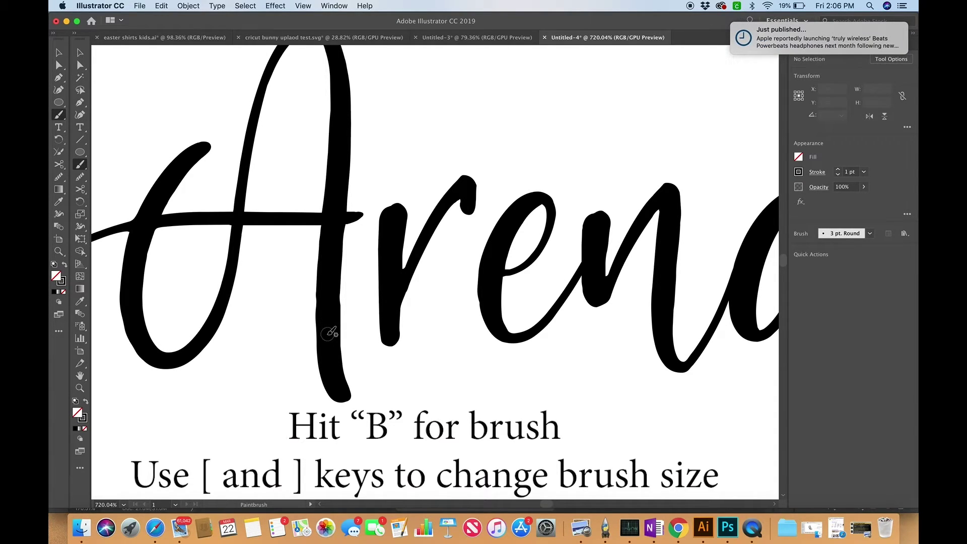
Step: Paint a curved connector from the foot of the A to the r in Arena, undo it, and repaint it slightly lower
{"action": "left_click_drag", "start_coordinate": [330, 334], "coordinate": [386, 336]}
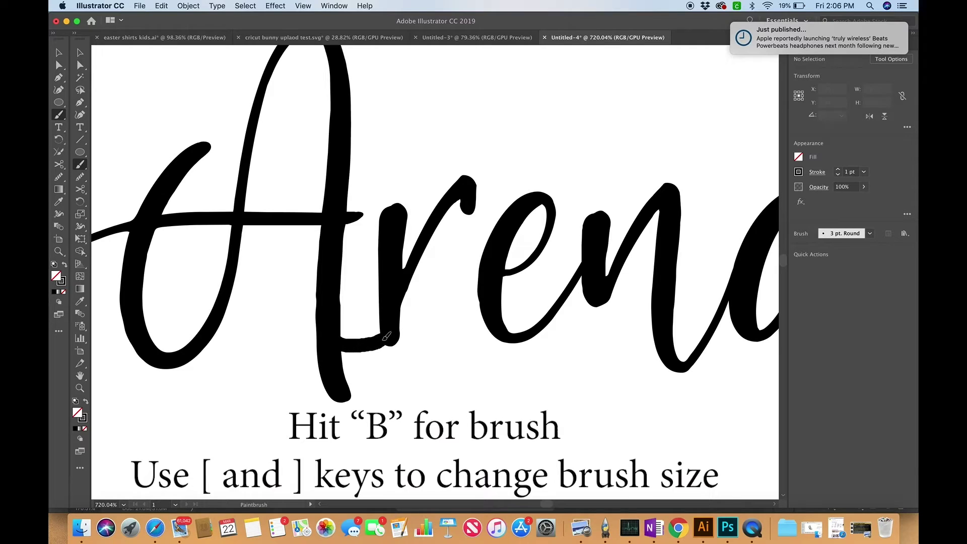
{"action": "key", "text": "super+z"}
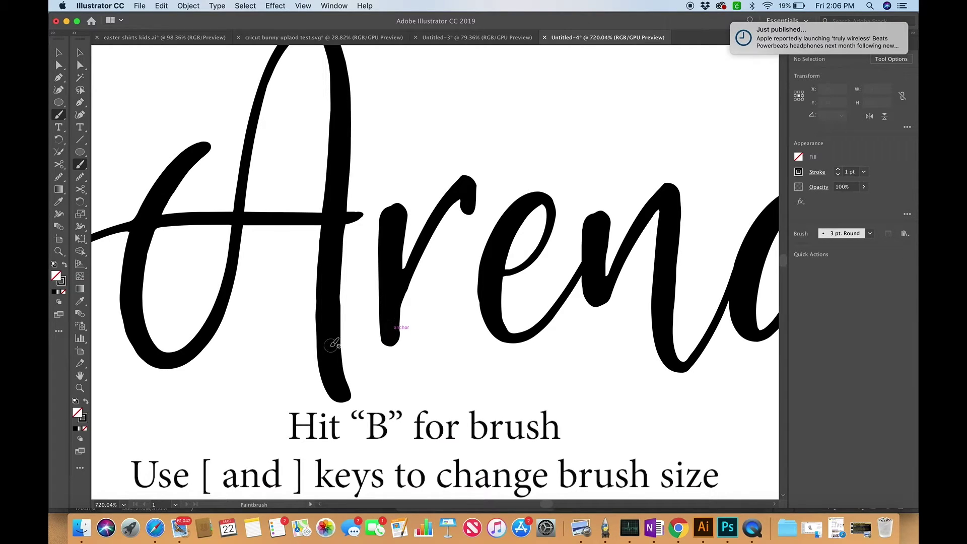
{"action": "mouse_move", "coordinate": [344, 346]}
{"action": "left_mouse_down"}
{"action": "mouse_move", "coordinate": [378, 355]}
{"action": "mouse_move", "coordinate": [397, 336]}
{"action": "mouse_move", "coordinate": [393, 328]}
{"action": "left_mouse_up"}
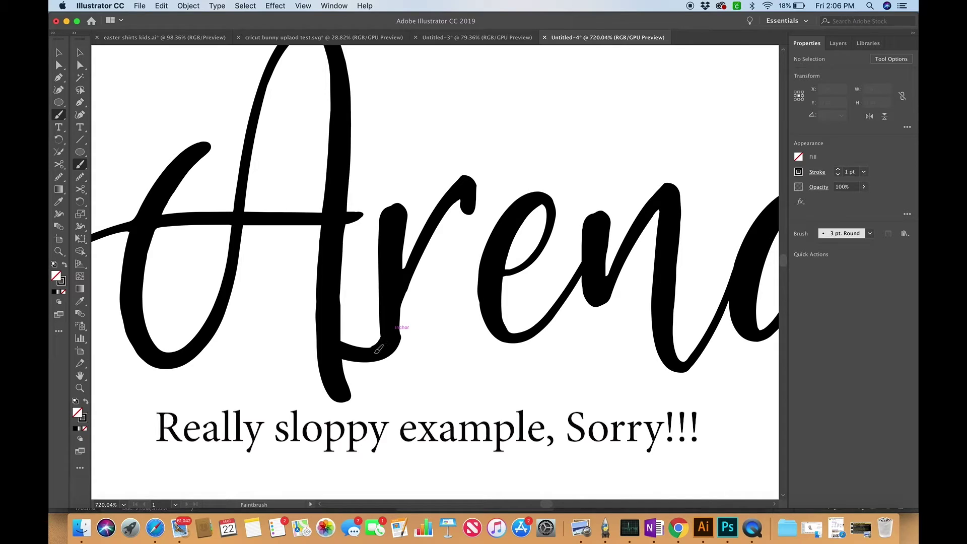
{"action": "scroll", "coordinate": [438, 337], "scroll_direction": "down", "scroll_amount": 3}
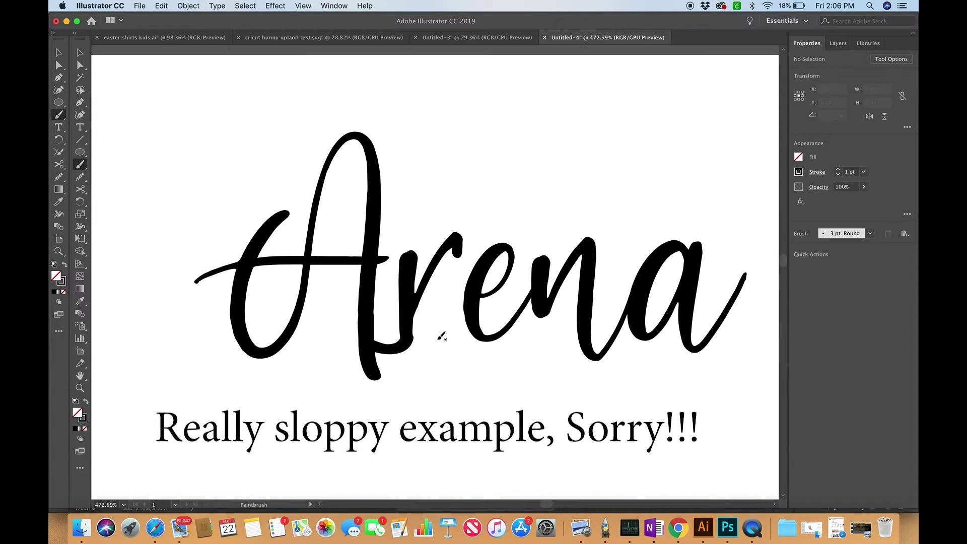
Step: Select the painted connector strokes between the A and the r, and expand their appearance into filled shapes
{"action": "key", "text": "v"}
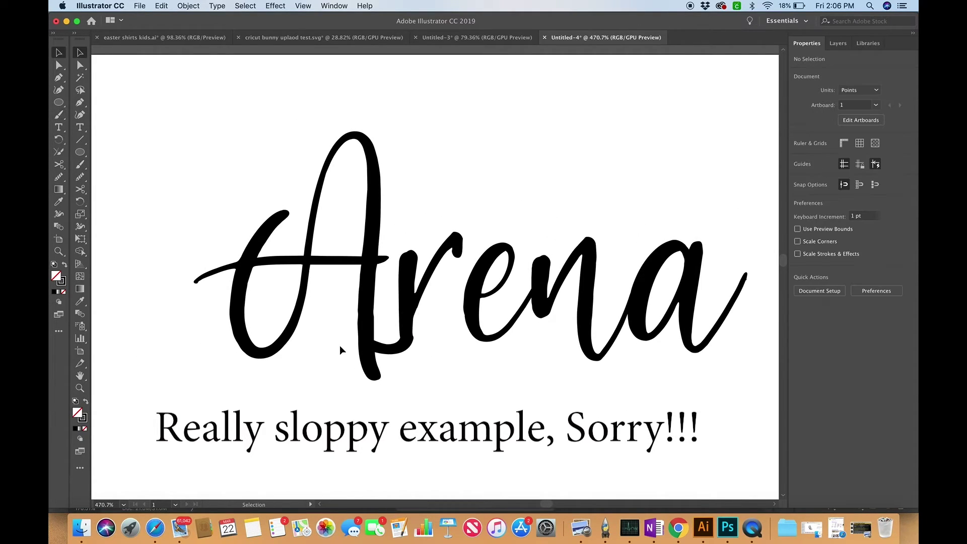
{"action": "left_click", "coordinate": [403, 344]}
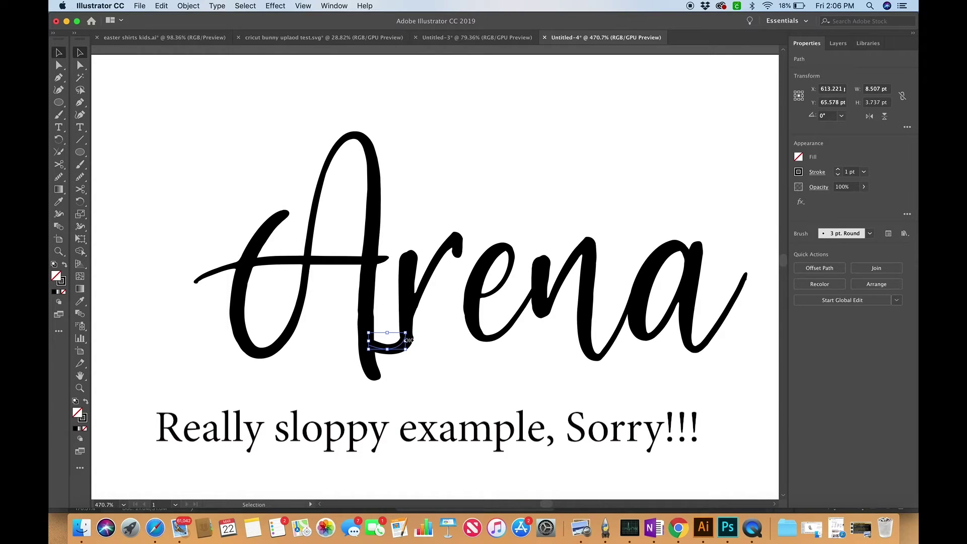
{"action": "scroll", "coordinate": [408, 340], "scroll_direction": "up", "scroll_amount": 3}
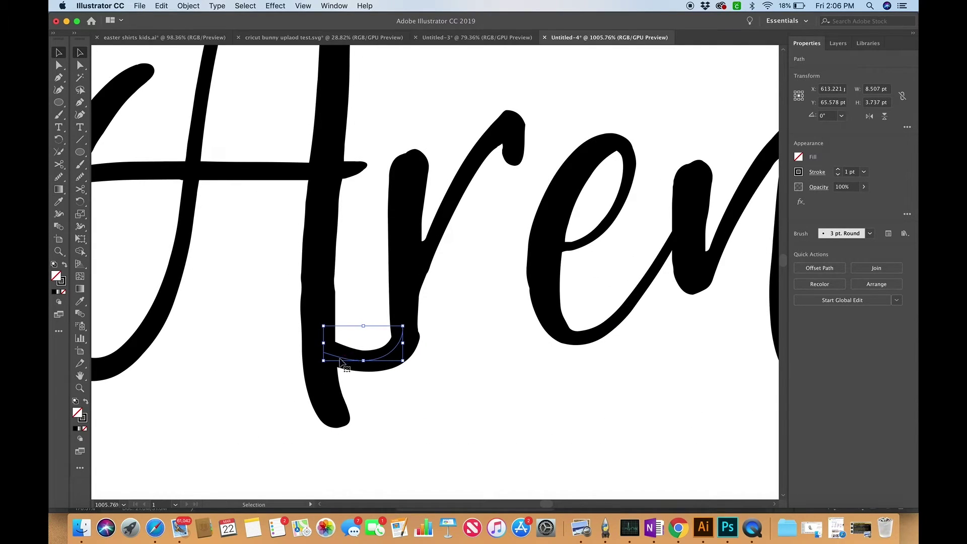
{"action": "left_click_drag", "start_coordinate": [409, 344], "coordinate": [396, 363]}
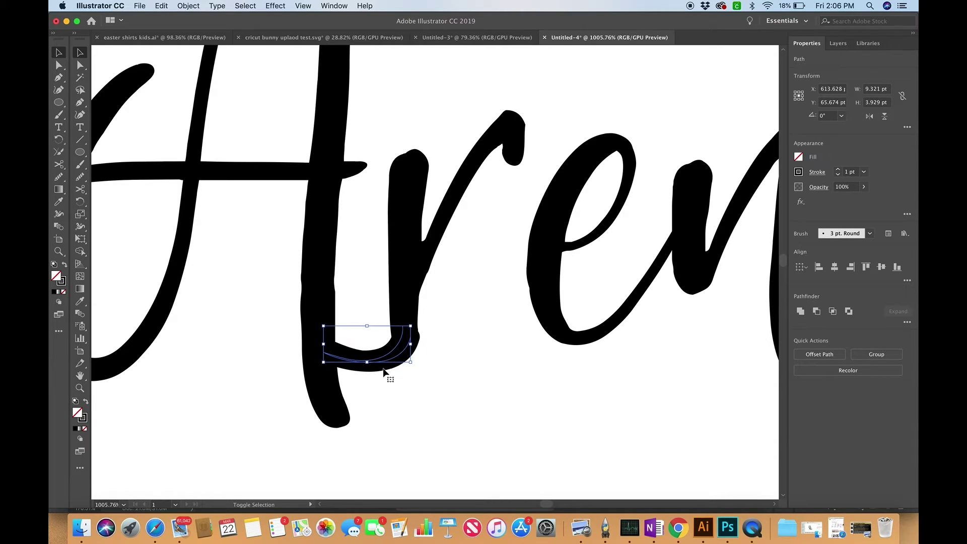
{"action": "left_click", "coordinate": [189, 6]}
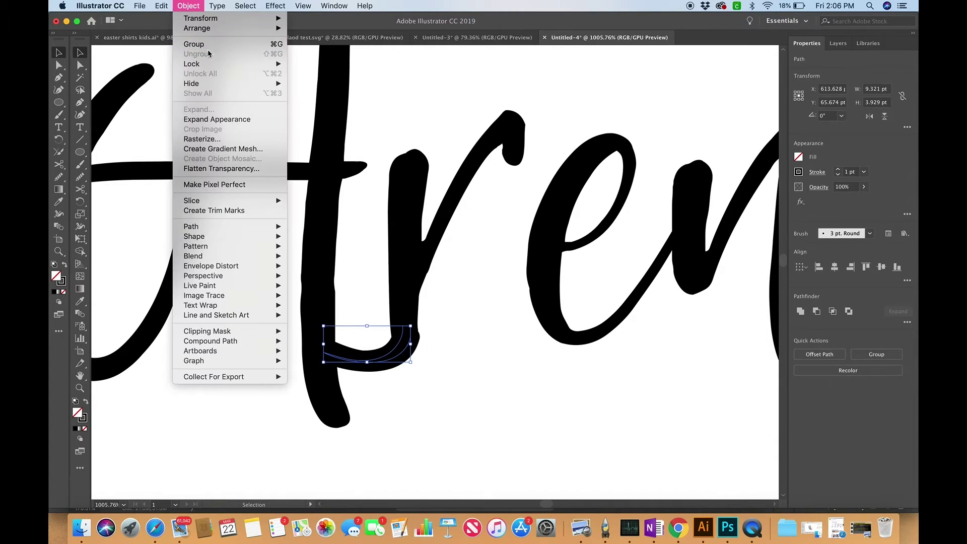
{"action": "left_click", "coordinate": [227, 119]}
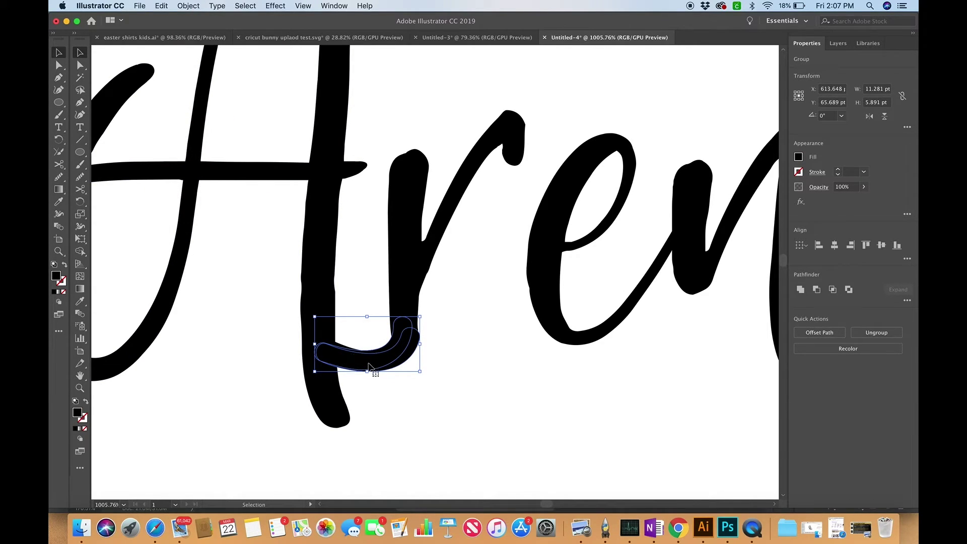
Step: Select all overlapping connector pieces between the A and the r, and expand the appearance of the remaining brush stroke
{"action": "left_click", "coordinate": [385, 412]}
{"action": "left_click", "coordinate": [384, 361]}
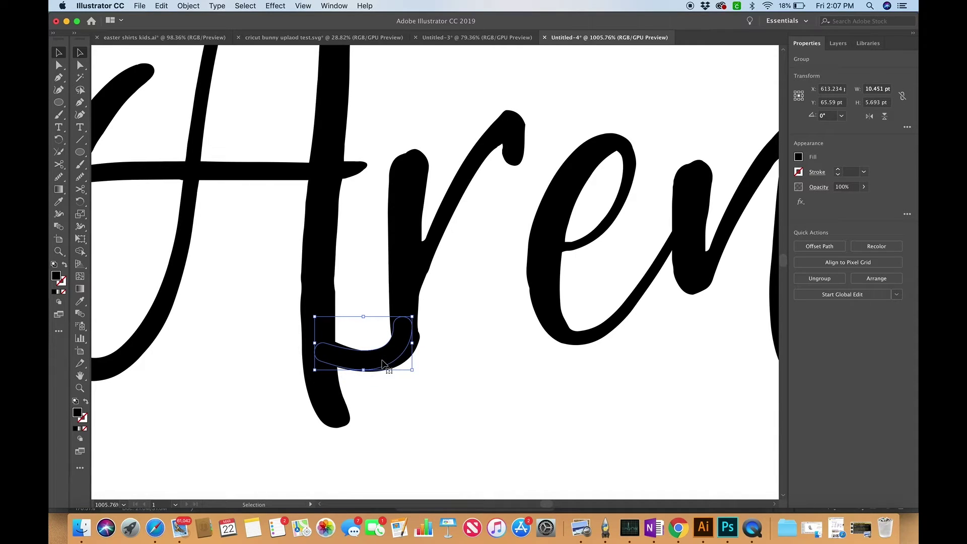
{"action": "left_click_drag", "start_coordinate": [406, 362], "coordinate": [404, 368]}
{"action": "scroll", "coordinate": [402, 368], "scroll_direction": "up", "scroll_amount": 5}
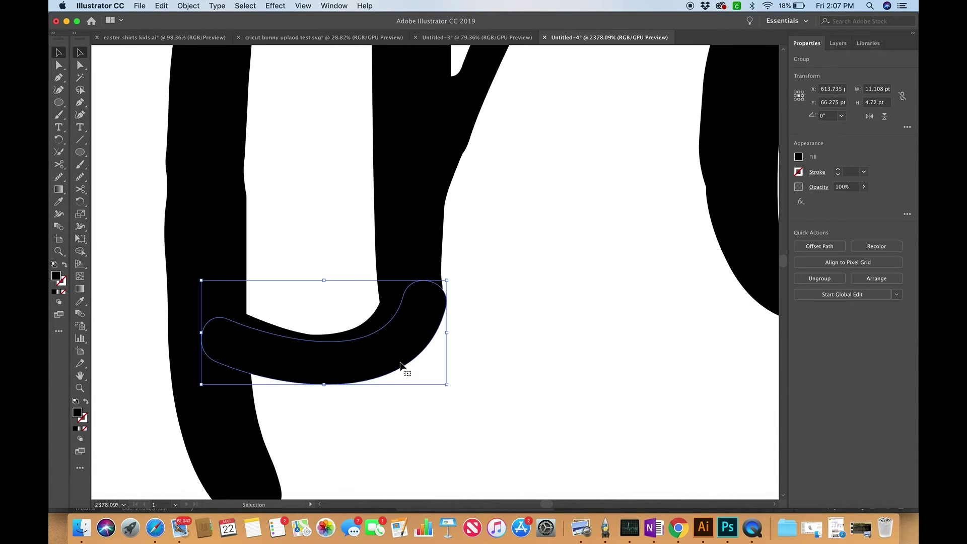
{"action": "left_click", "coordinate": [345, 300]}
{"action": "left_click_drag", "start_coordinate": [328, 276], "coordinate": [367, 398]}
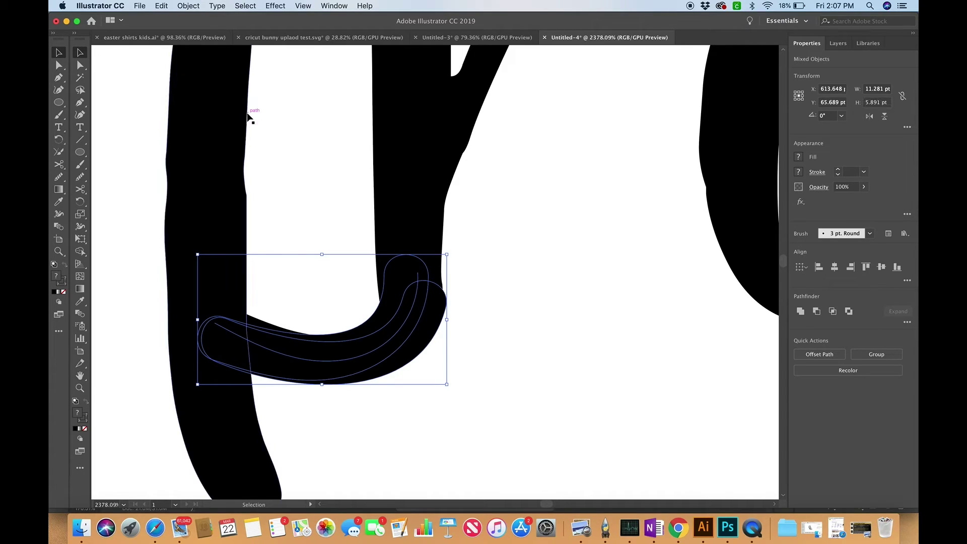
{"action": "left_click", "coordinate": [189, 6]}
{"action": "left_click", "coordinate": [233, 120]}
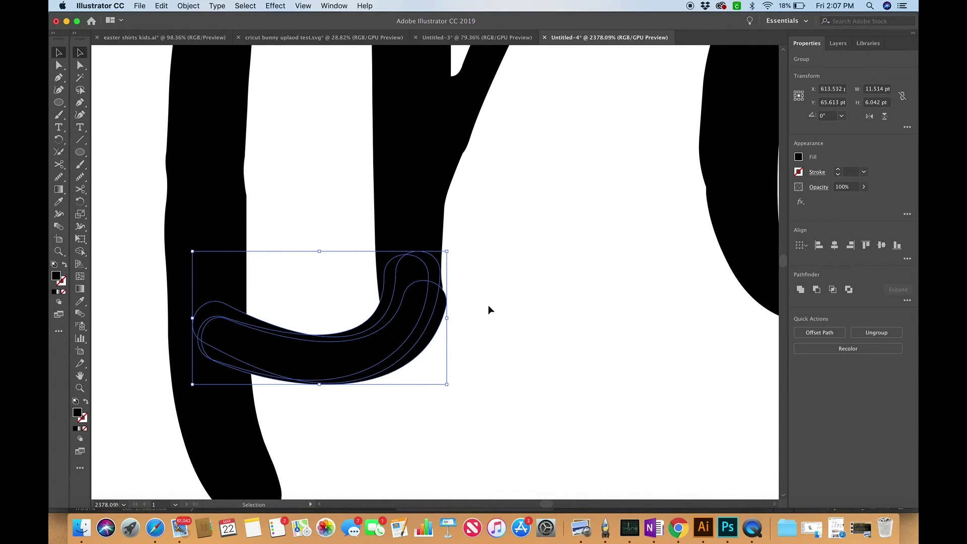
Step: Select the connector shapes together with the Arena lettering, unite them into one shape, and deselect it
{"action": "left_click", "coordinate": [376, 449]}
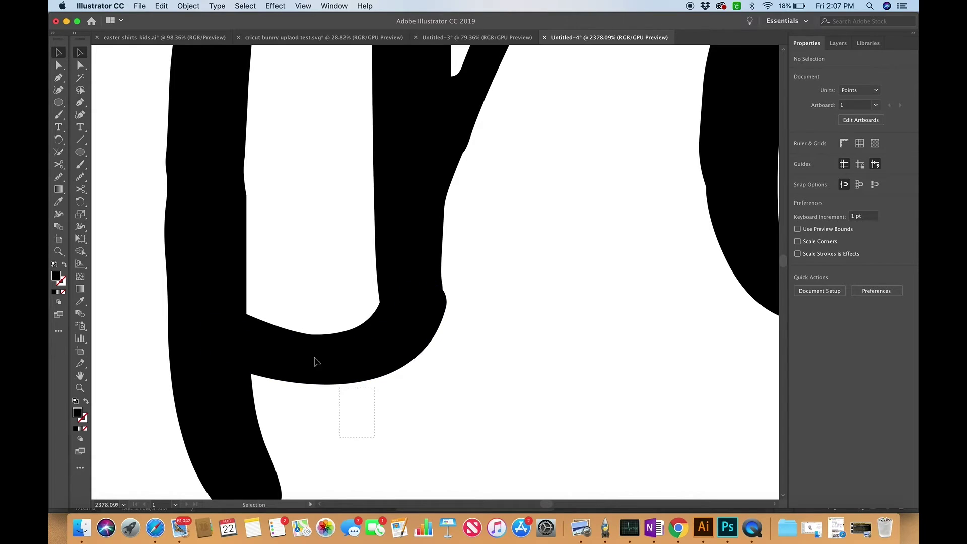
{"action": "left_click", "coordinate": [218, 239]}
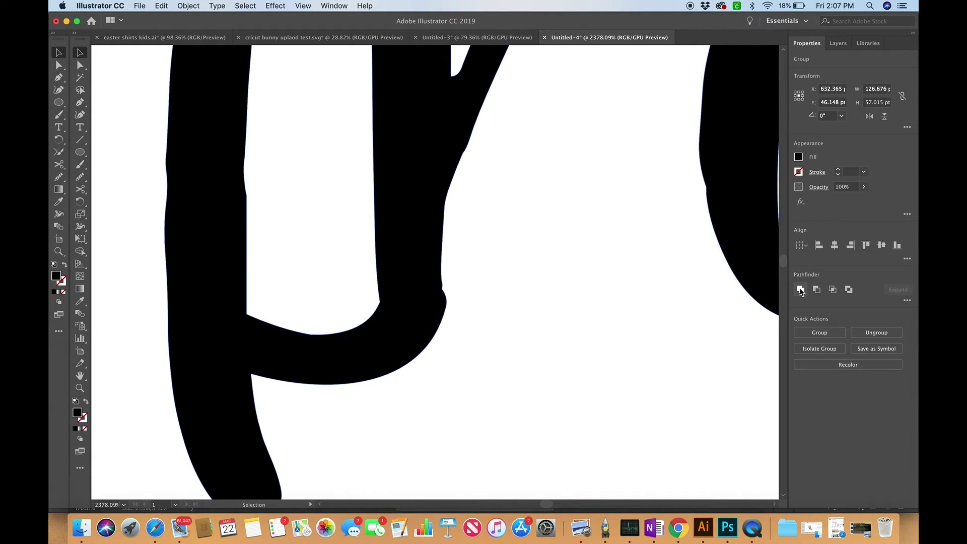
{"action": "left_click", "coordinate": [570, 387]}
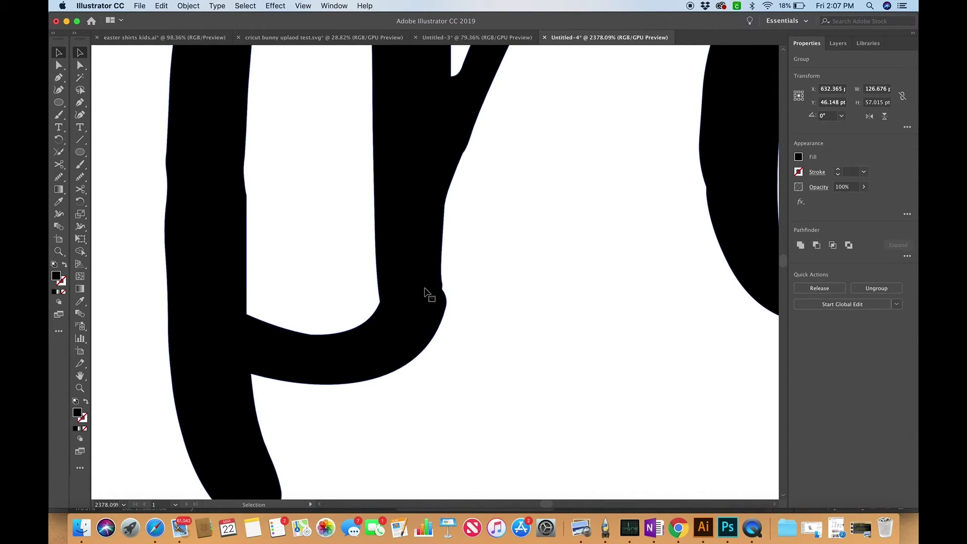
{"action": "scroll", "coordinate": [447, 305], "scroll_direction": "down", "scroll_amount": 3}
{"action": "scroll", "coordinate": [447, 301], "scroll_direction": "down", "scroll_amount": 2}
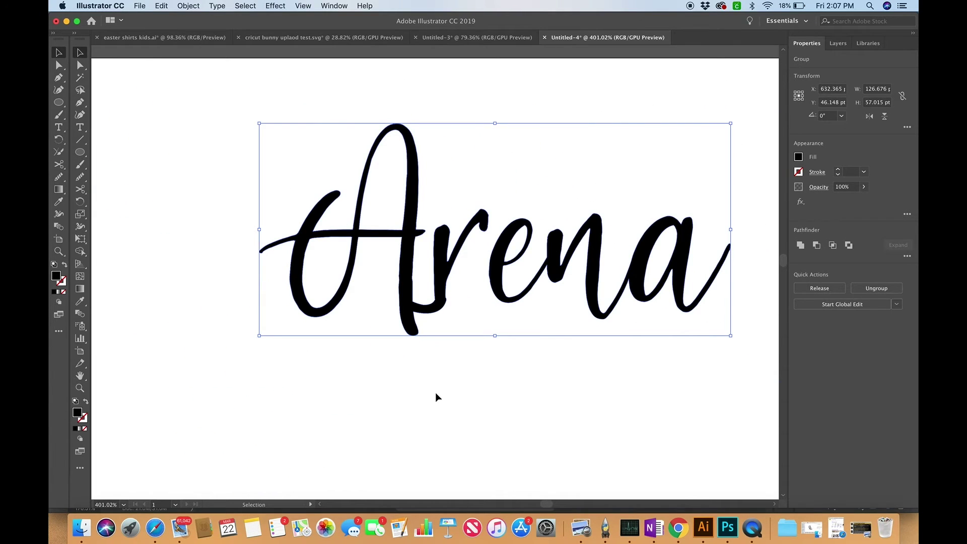
{"action": "left_click", "coordinate": [437, 344]}
Step: Examine the anchor points of the merged path where the connector joins the A and the r
{"action": "key", "text": "a"}
{"action": "left_click", "coordinate": [441, 307]}
{"action": "scroll", "coordinate": [441, 307], "scroll_direction": "up", "scroll_amount": 3}
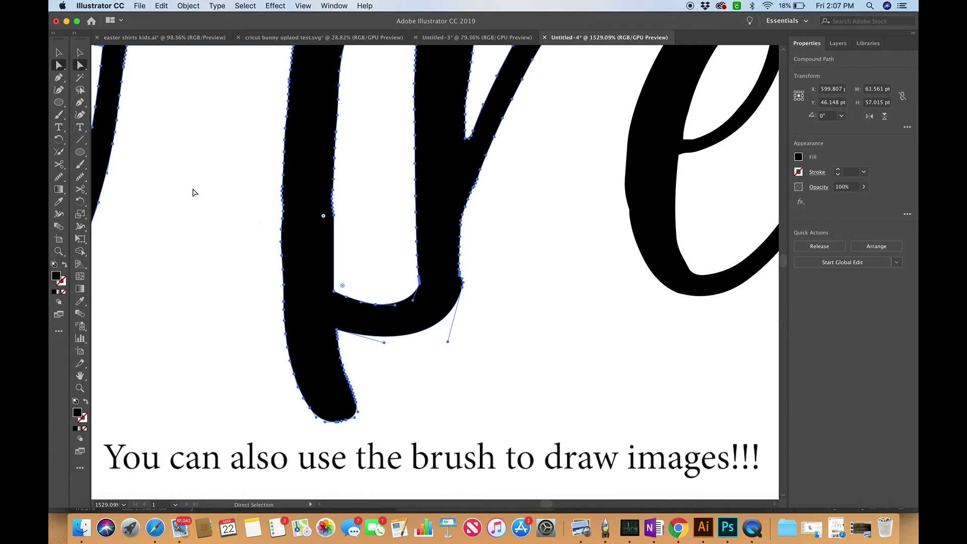
Step: Smooth the jagged edges along both sides of the A's right stem above the connector with the Smooth tool
{"action": "left_click", "coordinate": [80, 177]}
{"action": "left_click_drag", "start_coordinate": [286, 133], "coordinate": [284, 221]}
{"action": "left_click_drag", "start_coordinate": [299, 60], "coordinate": [289, 161]}
{"action": "left_click_drag", "start_coordinate": [340, 132], "coordinate": [333, 221]}
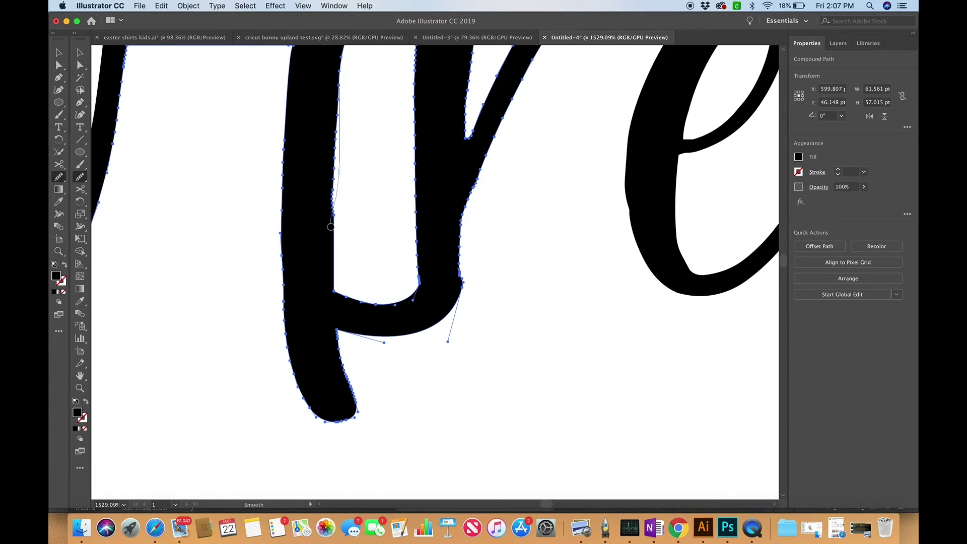
Step: Select the ena lettering and redraw the lumpy top of the n's first stem as a rounder curve with the Pencil tool
{"action": "key", "text": "super+minus"}
{"action": "key", "text": "super+minus"}
{"action": "scroll", "coordinate": [331, 226], "scroll_direction": "right", "scroll_amount": 5}
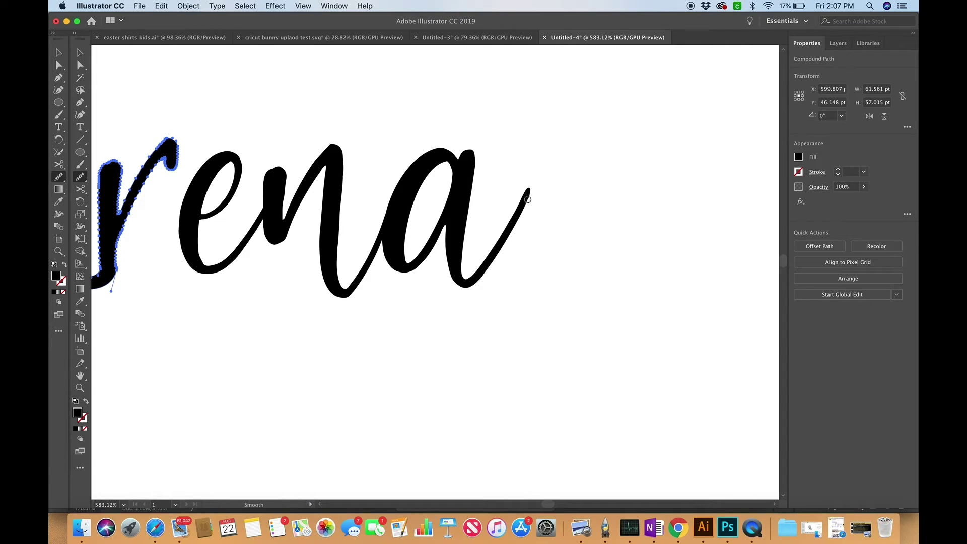
{"action": "scroll", "coordinate": [225, 204], "scroll_direction": "up", "scroll_amount": 5}
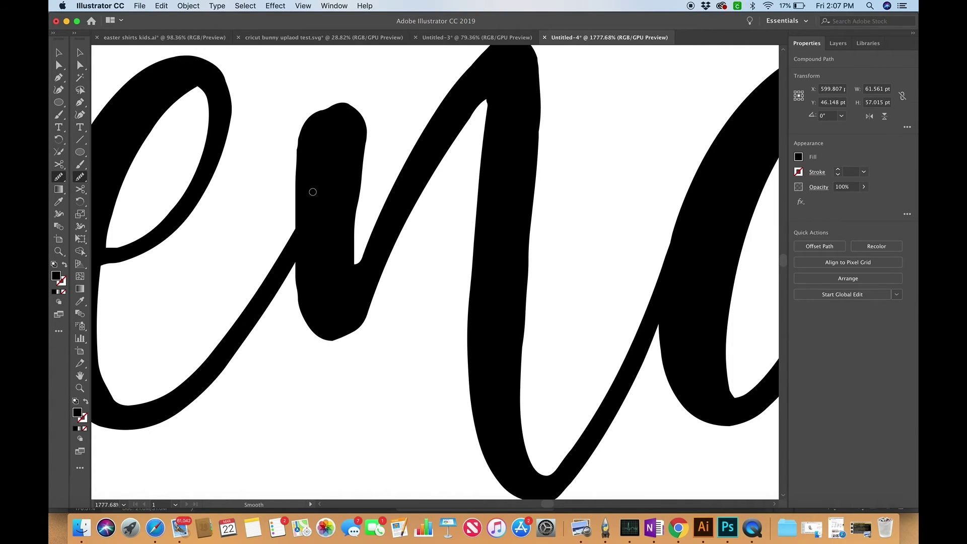
{"action": "key", "text": "n"}
{"action": "key", "text": "v"}
{"action": "left_click", "coordinate": [317, 195]}
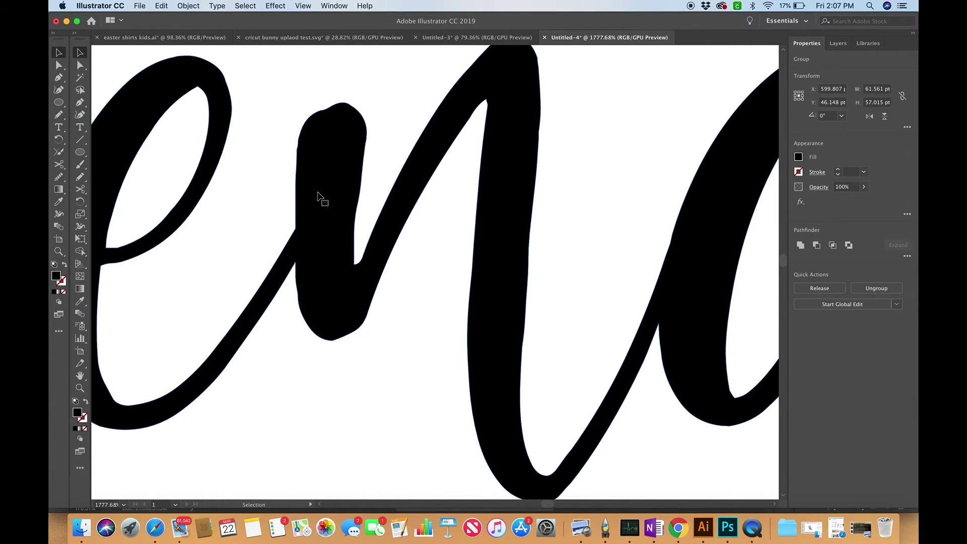
{"action": "key", "text": "n"}
{"action": "scroll", "coordinate": [330, 126], "scroll_direction": "up", "scroll_amount": 3}
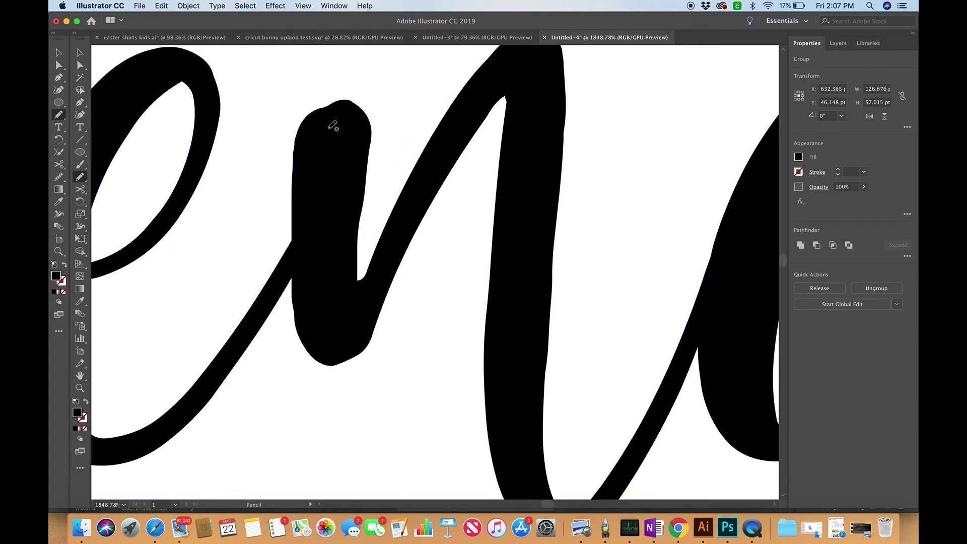
{"action": "mouse_move", "coordinate": [274, 143]}
{"action": "left_mouse_down"}
{"action": "mouse_move", "coordinate": [292, 75]}
{"action": "mouse_move", "coordinate": [310, 61]}
{"action": "mouse_move", "coordinate": [347, 58]}
{"action": "mouse_move", "coordinate": [377, 64]}
{"action": "mouse_move", "coordinate": [402, 135]}
{"action": "left_mouse_up"}
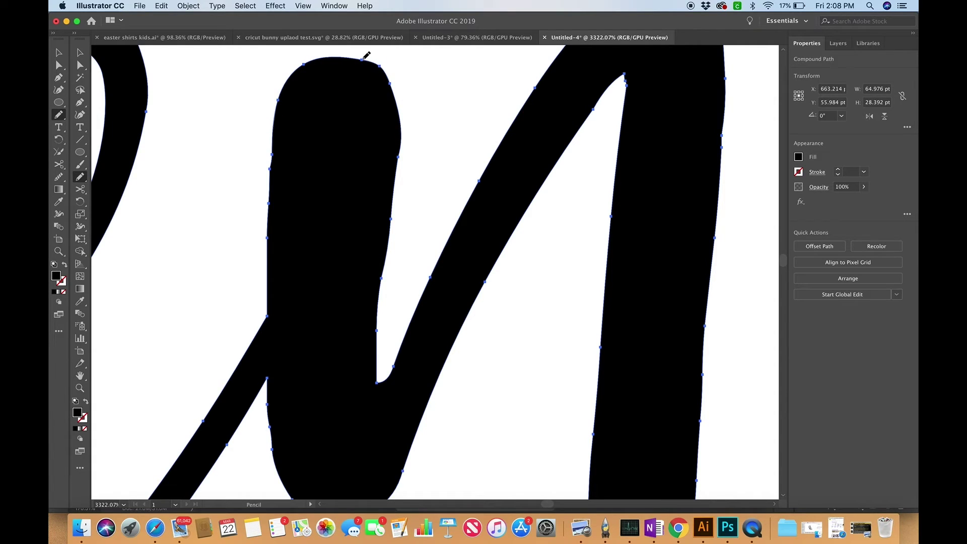
{"action": "mouse_move", "coordinate": [366, 56]}
{"action": "left_mouse_down"}
{"action": "mouse_move", "coordinate": [387, 65]}
{"action": "mouse_move", "coordinate": [404, 130]}
{"action": "left_mouse_up"}
Step: Smooth both sides of the n's tall stem and the outer curves of the e with the Smooth tool
{"action": "scroll", "coordinate": [404, 130], "scroll_direction": "down", "scroll_amount": 3}
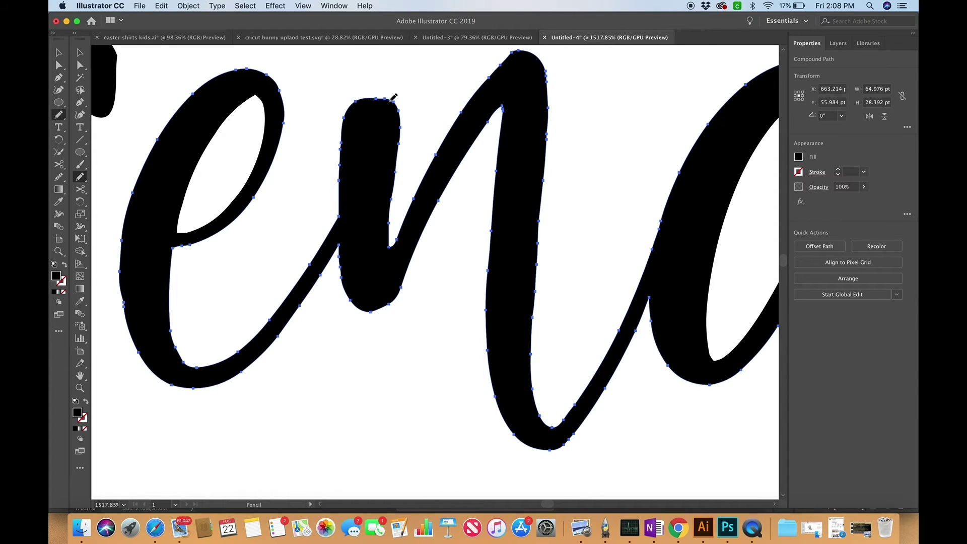
{"action": "scroll", "coordinate": [390, 97], "scroll_direction": "down", "scroll_amount": 6}
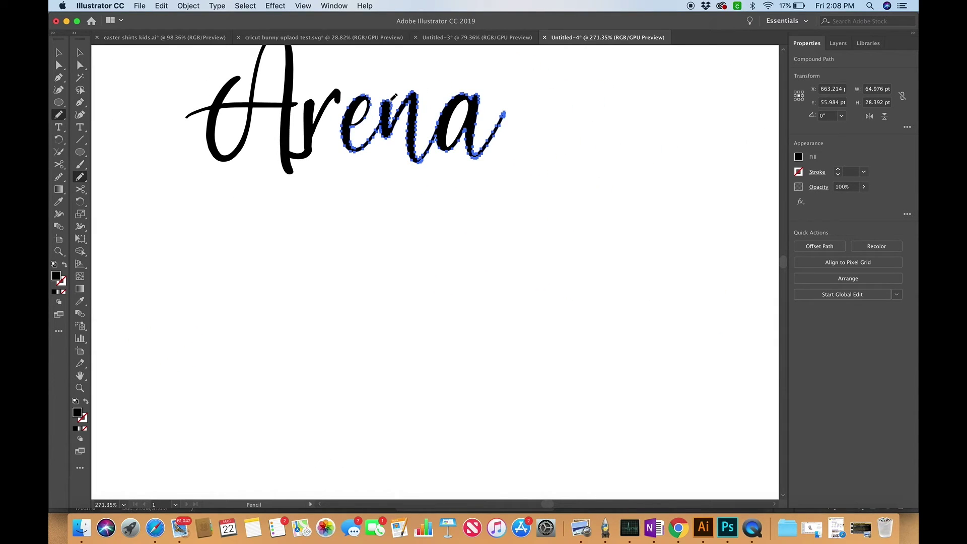
{"action": "scroll", "coordinate": [394, 95], "scroll_direction": "up", "scroll_amount": 2}
{"action": "scroll", "coordinate": [433, 136], "scroll_direction": "up", "scroll_amount": 3}
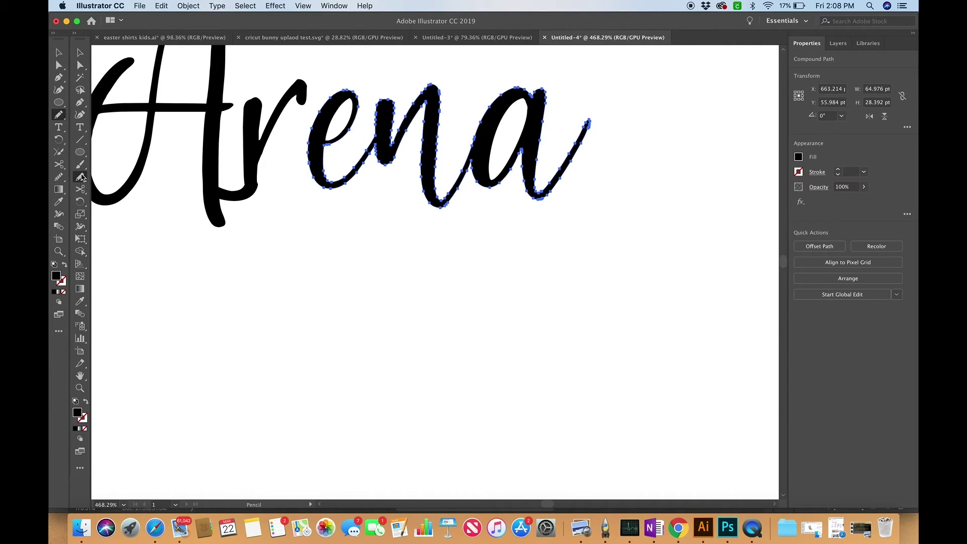
{"action": "left_click", "coordinate": [62, 179]}
{"action": "left_click_drag", "start_coordinate": [439, 90], "coordinate": [434, 177]}
{"action": "left_click_drag", "start_coordinate": [428, 114], "coordinate": [422, 194]}
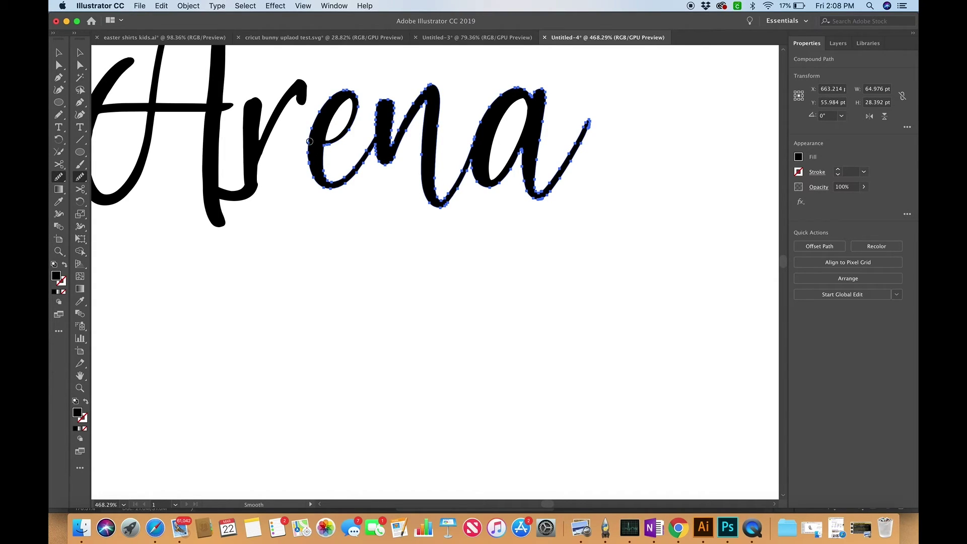
{"action": "left_click_drag", "start_coordinate": [309, 145], "coordinate": [320, 184]}
{"action": "mouse_move", "coordinate": [353, 92]}
{"action": "left_mouse_down"}
{"action": "mouse_move", "coordinate": [378, 106]}
{"action": "mouse_move", "coordinate": [377, 129]}
{"action": "mouse_move", "coordinate": [434, 82]}
{"action": "mouse_move", "coordinate": [402, 126]}
{"action": "left_mouse_up"}
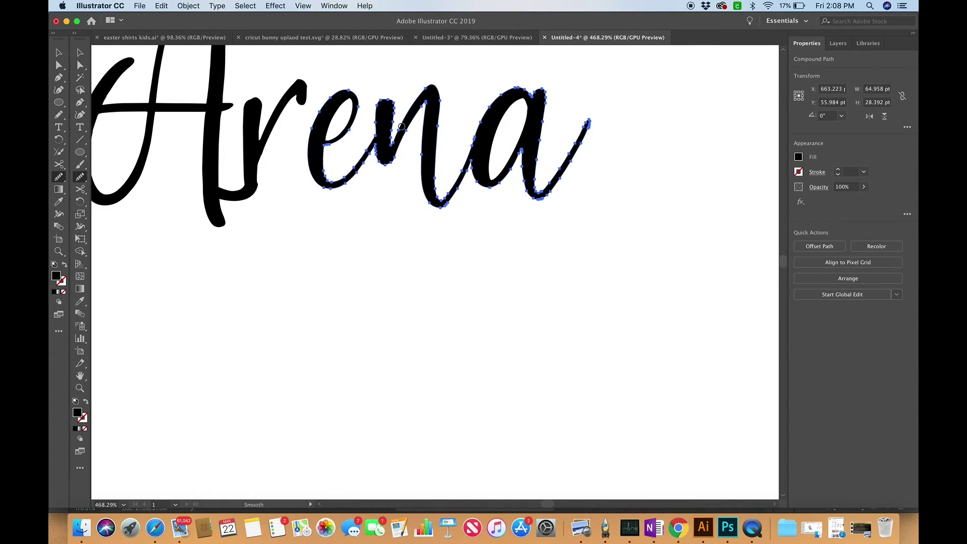
Step: Set the Smooth tool's fidelity to the smoothest end and smooth the lower edge of the final a's tail
{"action": "double_click", "coordinate": [82, 179]}
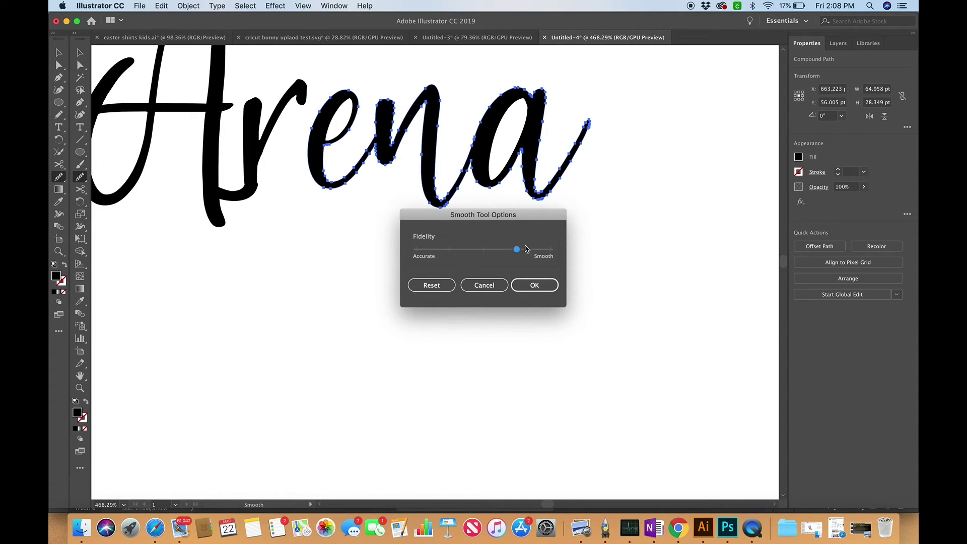
{"action": "left_click", "coordinate": [553, 249]}
{"action": "left_click", "coordinate": [534, 285]}
{"action": "mouse_move", "coordinate": [577, 152]}
{"action": "left_mouse_down"}
{"action": "mouse_move", "coordinate": [543, 197]}
{"action": "mouse_move", "coordinate": [528, 191]}
{"action": "left_mouse_up"}
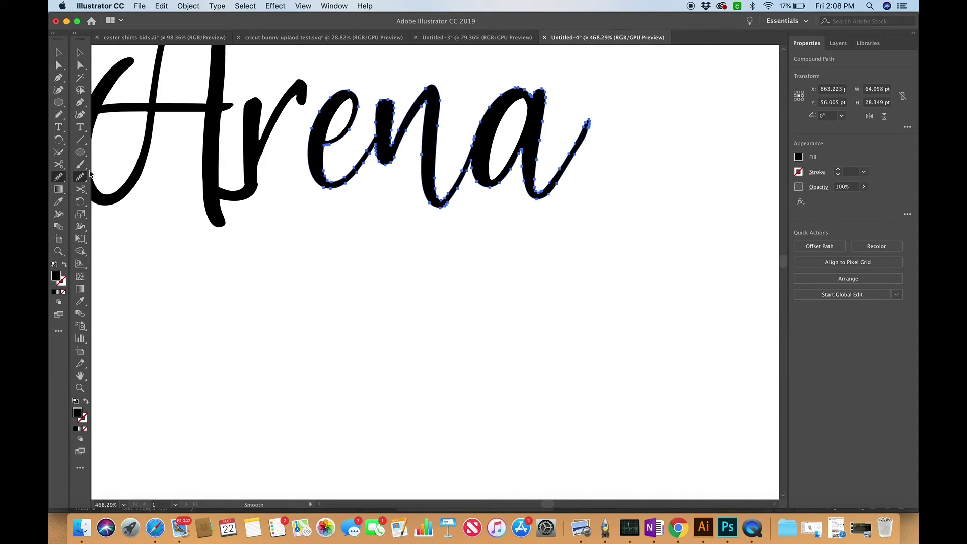
Step: Redraw the top edge of the n's short first stem again with the Pencil tool
{"action": "key", "text": "n"}
{"action": "scroll", "coordinate": [388, 224], "scroll_direction": "up", "scroll_amount": 5}
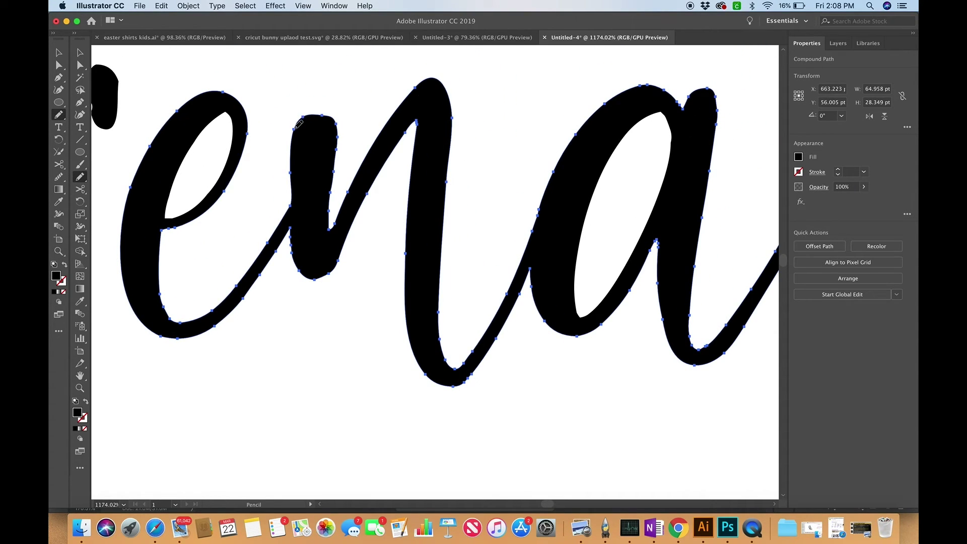
{"action": "mouse_move", "coordinate": [295, 125]}
{"action": "left_mouse_down"}
{"action": "mouse_move", "coordinate": [315, 113]}
{"action": "mouse_move", "coordinate": [333, 118]}
{"action": "left_mouse_up"}
{"action": "scroll", "coordinate": [337, 198], "scroll_direction": "down", "scroll_amount": 3}
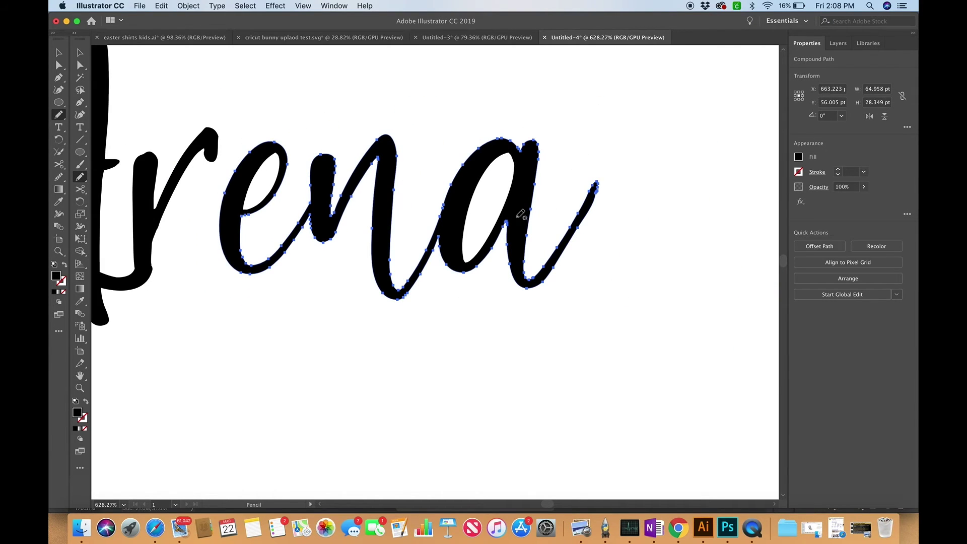
Step: Trace the outline of the pink bunny's folded ear freehand with the Pencil tool, including its inner opening
{"action": "scroll", "coordinate": [371, 257], "scroll_direction": "down", "scroll_amount": 8}
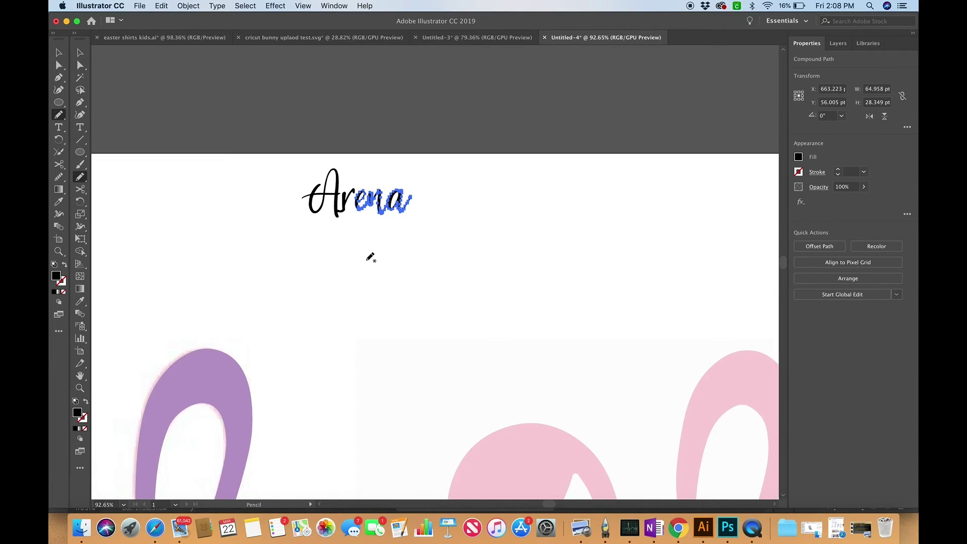
{"action": "scroll", "coordinate": [565, 207], "scroll_direction": "down", "scroll_amount": 3}
{"action": "scroll", "coordinate": [566, 207], "scroll_direction": "right", "scroll_amount": 3}
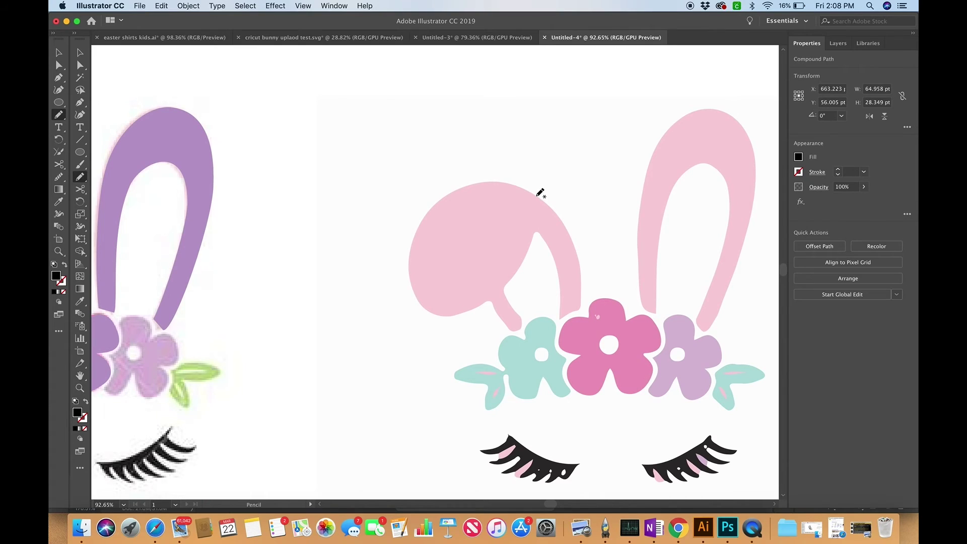
{"action": "mouse_move", "coordinate": [537, 196]}
{"action": "left_mouse_down"}
{"action": "mouse_move", "coordinate": [487, 182]}
{"action": "mouse_move", "coordinate": [439, 203]}
{"action": "mouse_move", "coordinate": [410, 245]}
{"action": "mouse_move", "coordinate": [410, 292]}
{"action": "mouse_move", "coordinate": [453, 313]}
{"action": "mouse_move", "coordinate": [496, 301]}
{"action": "mouse_move", "coordinate": [520, 326]}
{"action": "mouse_move", "coordinate": [499, 290]}
{"action": "mouse_move", "coordinate": [544, 234]}
{"action": "mouse_move", "coordinate": [559, 268]}
{"action": "mouse_move", "coordinate": [558, 321]}
{"action": "mouse_move", "coordinate": [581, 307]}
{"action": "mouse_move", "coordinate": [562, 230]}
{"action": "mouse_move", "coordinate": [536, 195]}
{"action": "mouse_move", "coordinate": [567, 221]}
{"action": "mouse_move", "coordinate": [583, 280]}
{"action": "left_mouse_up"}
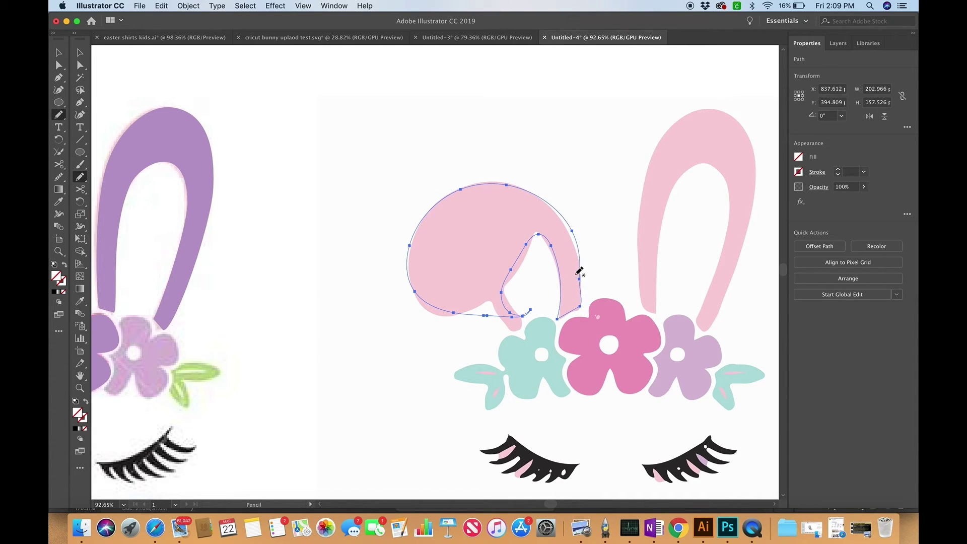
Step: Paint a closed outline around the left half of the pink bunny's upright ear with the 3 pt. Round brush
{"action": "key", "text": "b"}
{"action": "scroll", "coordinate": [536, 204], "scroll_direction": "right", "scroll_amount": 6}
{"action": "scroll", "coordinate": [537, 204], "scroll_direction": "up", "scroll_amount": 1}
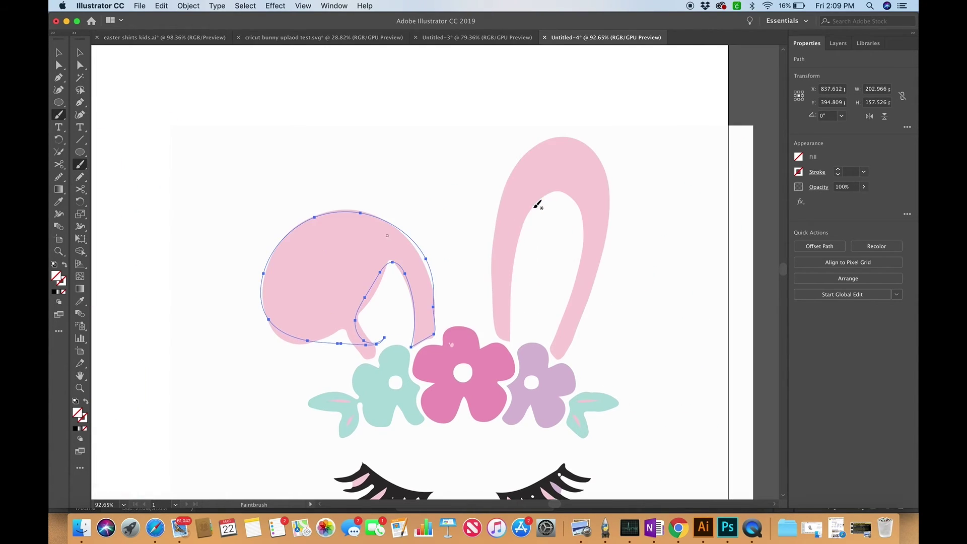
{"action": "mouse_move", "coordinate": [541, 142]}
{"action": "left_mouse_down"}
{"action": "mouse_move", "coordinate": [507, 184]}
{"action": "mouse_move", "coordinate": [493, 246]}
{"action": "mouse_move", "coordinate": [506, 339]}
{"action": "mouse_move", "coordinate": [526, 216]}
{"action": "mouse_move", "coordinate": [550, 182]}
{"action": "mouse_move", "coordinate": [540, 143]}
{"action": "left_mouse_up"}
Step: Select the painted ear outline and expand its appearance into a filled shape
{"action": "key", "text": "v"}
{"action": "left_click", "coordinate": [563, 134]}
{"action": "left_click", "coordinate": [552, 150]}
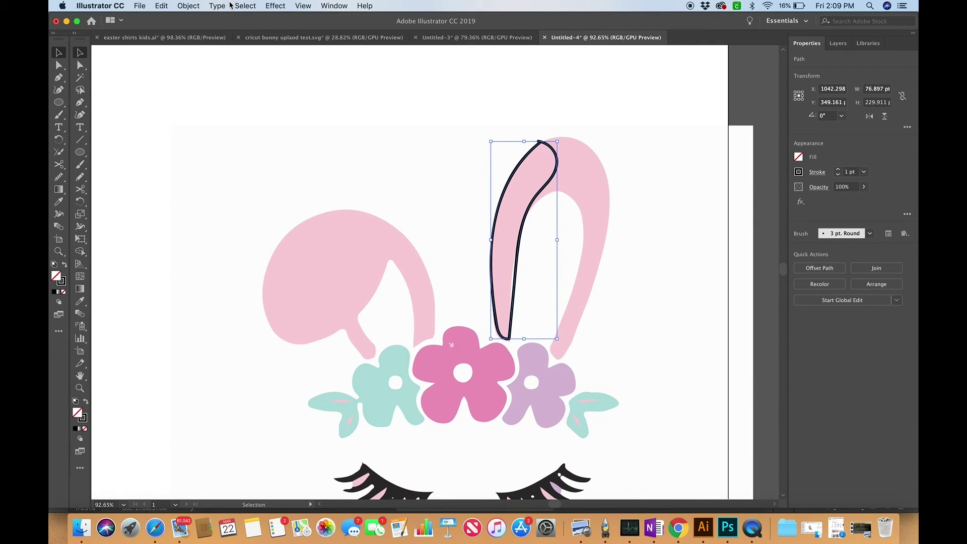
{"action": "left_click", "coordinate": [188, 5]}
{"action": "left_click", "coordinate": [235, 117]}
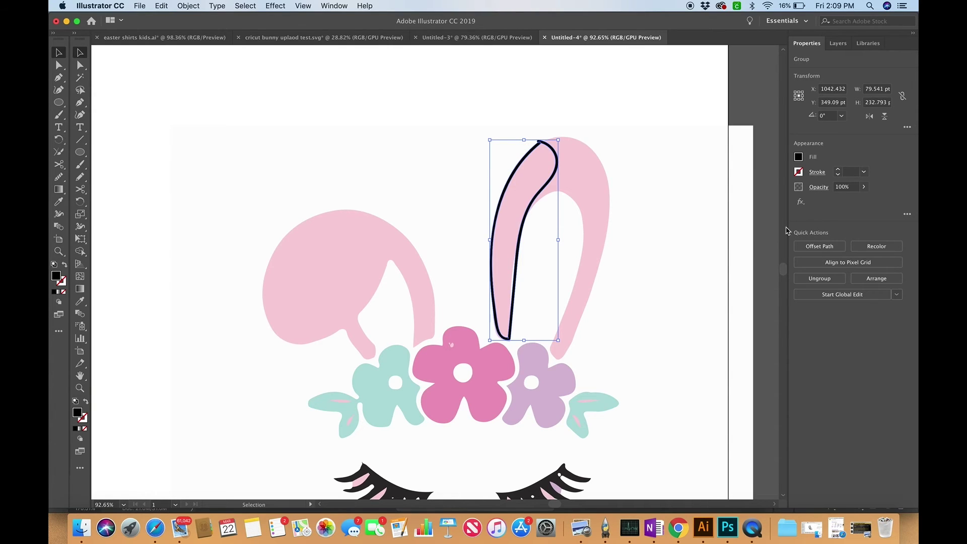
Step: Reselect the expanded ear outline and unite its overlapping parts with Pathfinder
{"action": "left_click", "coordinate": [646, 208]}
{"action": "left_click", "coordinate": [559, 112]}
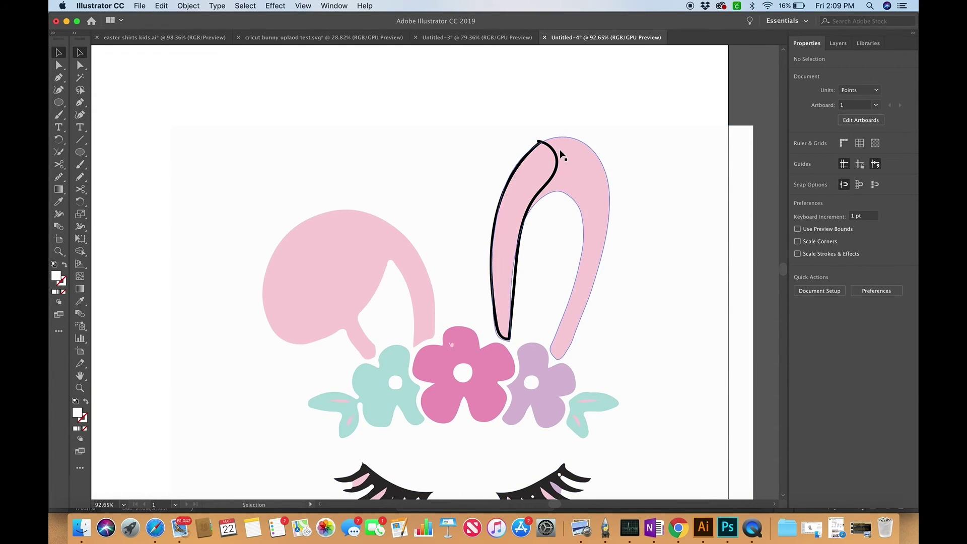
{"action": "left_click", "coordinate": [555, 157]}
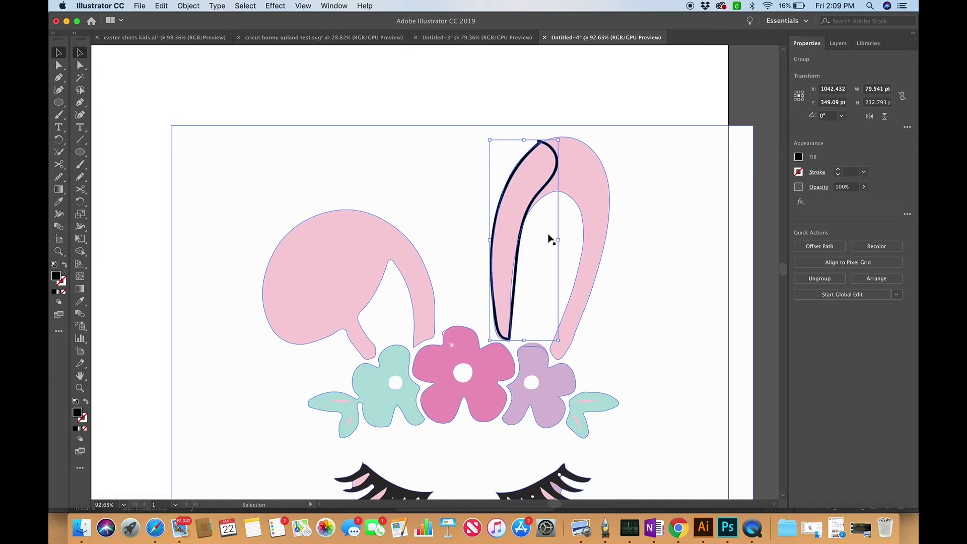
{"action": "scroll", "coordinate": [551, 240], "scroll_direction": "up", "scroll_amount": 5}
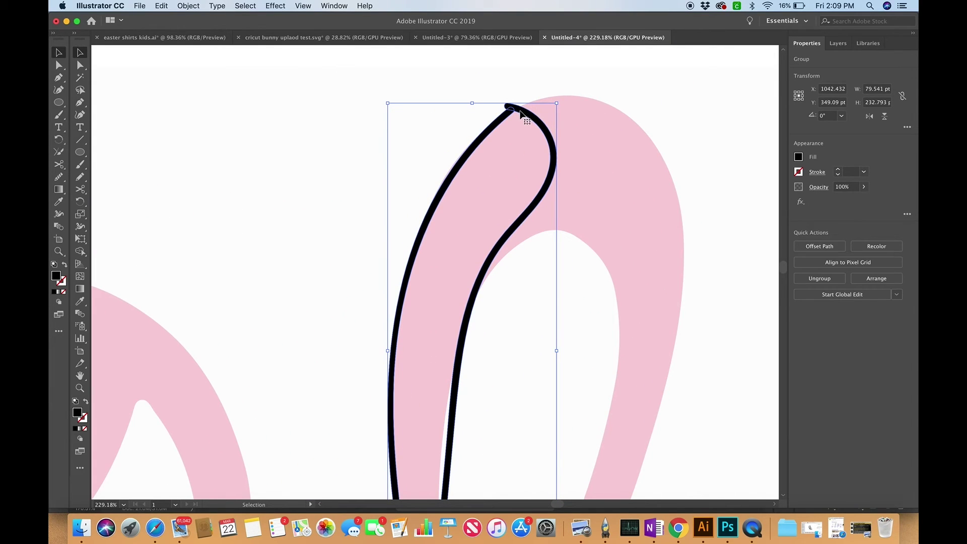
{"action": "left_click", "coordinate": [334, 6]}
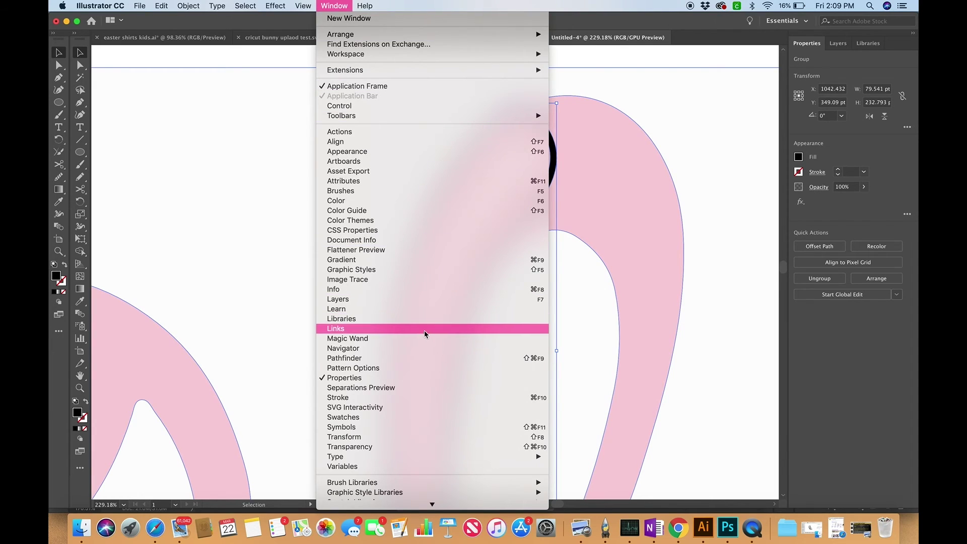
{"action": "left_click", "coordinate": [406, 358]}
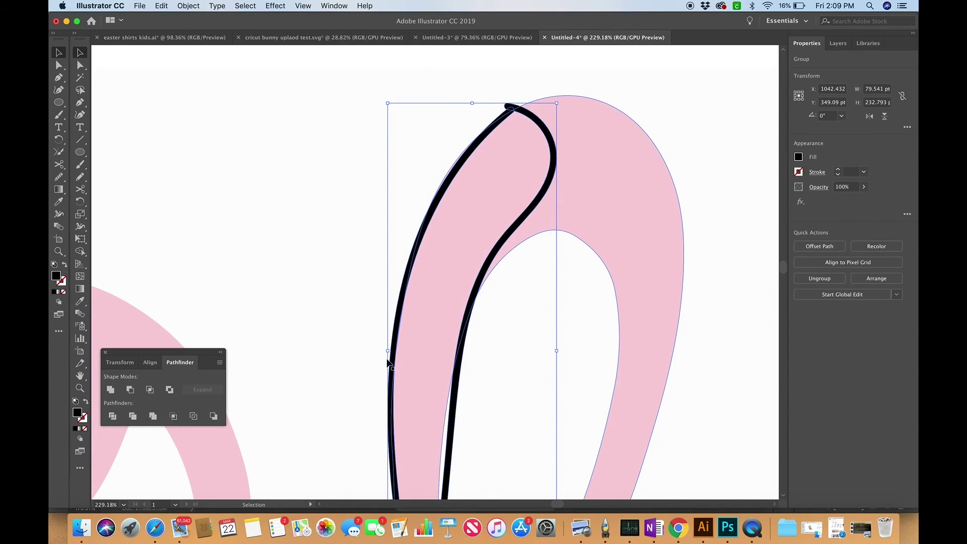
{"action": "left_click", "coordinate": [110, 391]}
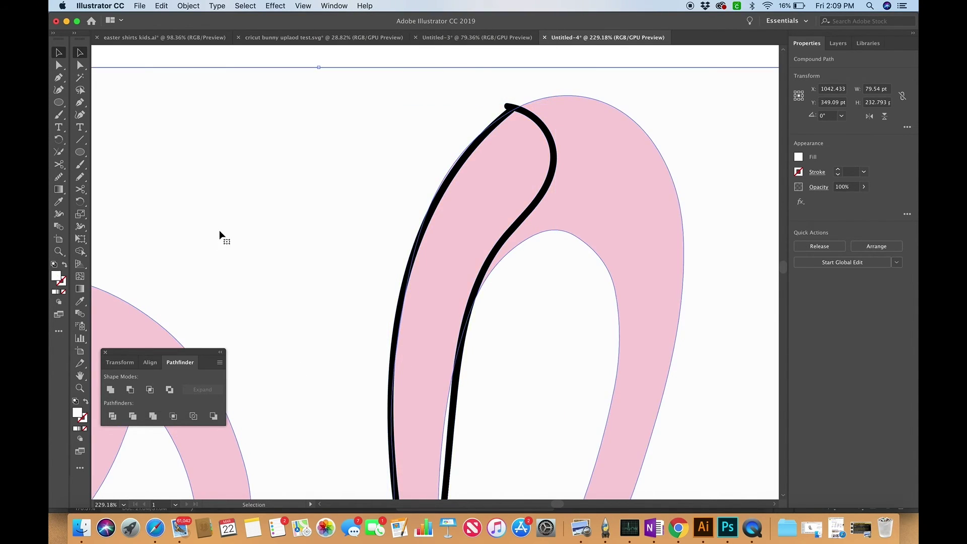
Step: Move the united outline off the upright ear into the gap between the two ears
{"action": "left_click", "coordinate": [468, 108]}
{"action": "left_click_drag", "start_coordinate": [535, 127], "coordinate": [351, 128]}
{"action": "left_click", "coordinate": [379, 112]}
Step: Select the black ear outline and redraw its overlapping tip as one continuous rounded curve with the Pencil tool
{"action": "scroll", "coordinate": [316, 126], "scroll_direction": "up", "scroll_amount": 3}
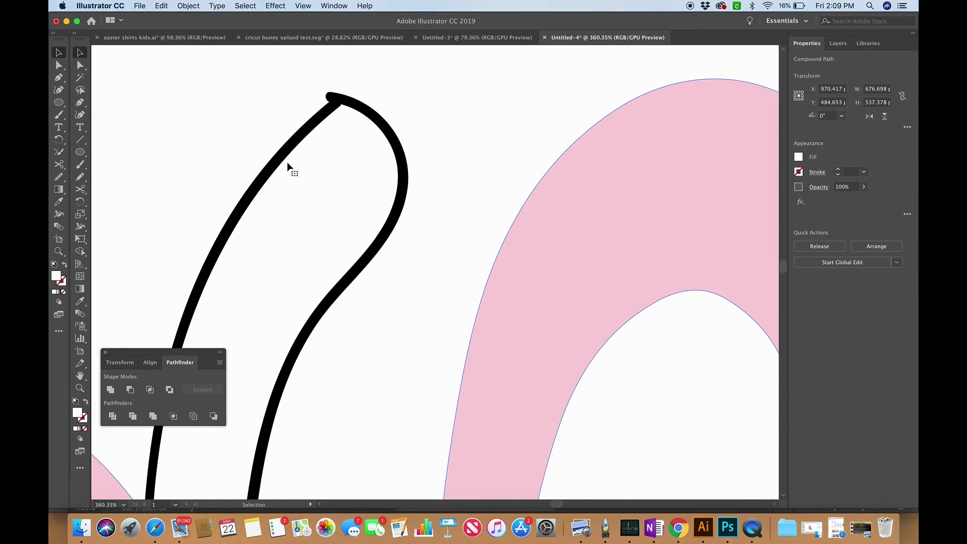
{"action": "scroll", "coordinate": [335, 112], "scroll_direction": "up", "scroll_amount": 4}
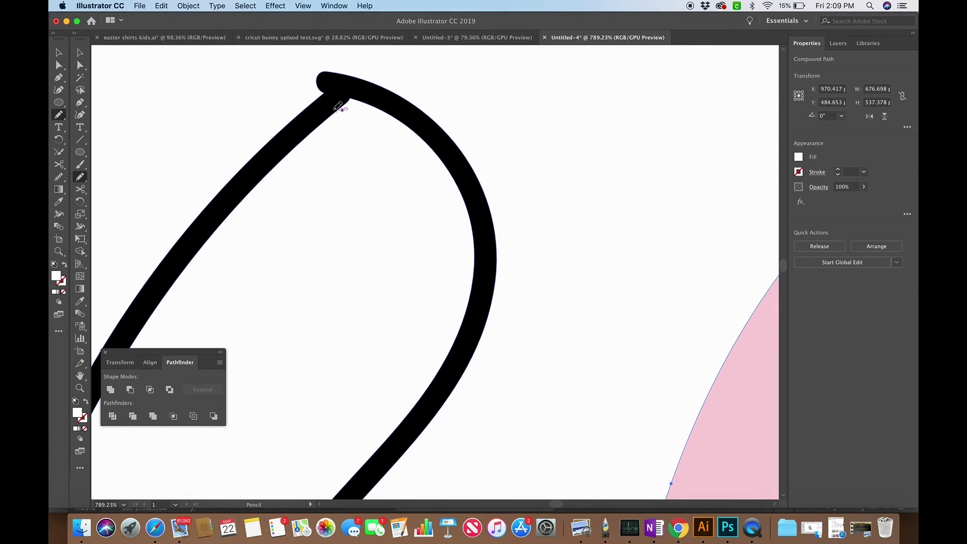
{"action": "left_click", "coordinate": [414, 119]}
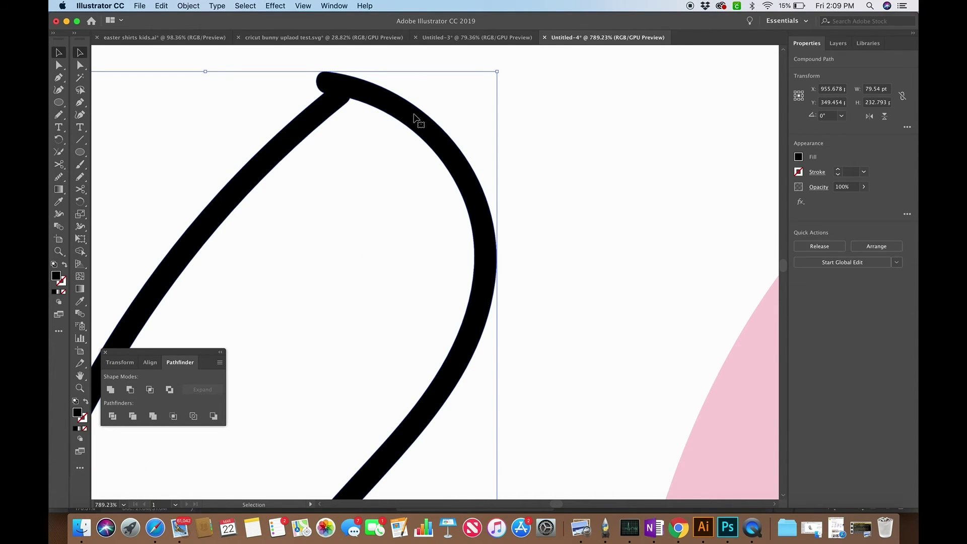
{"action": "key", "text": "n"}
{"action": "mouse_move", "coordinate": [330, 88]}
{"action": "left_mouse_down"}
{"action": "mouse_move", "coordinate": [374, 76]}
{"action": "mouse_move", "coordinate": [353, 101]}
{"action": "mouse_move", "coordinate": [363, 99]}
{"action": "left_mouse_up"}
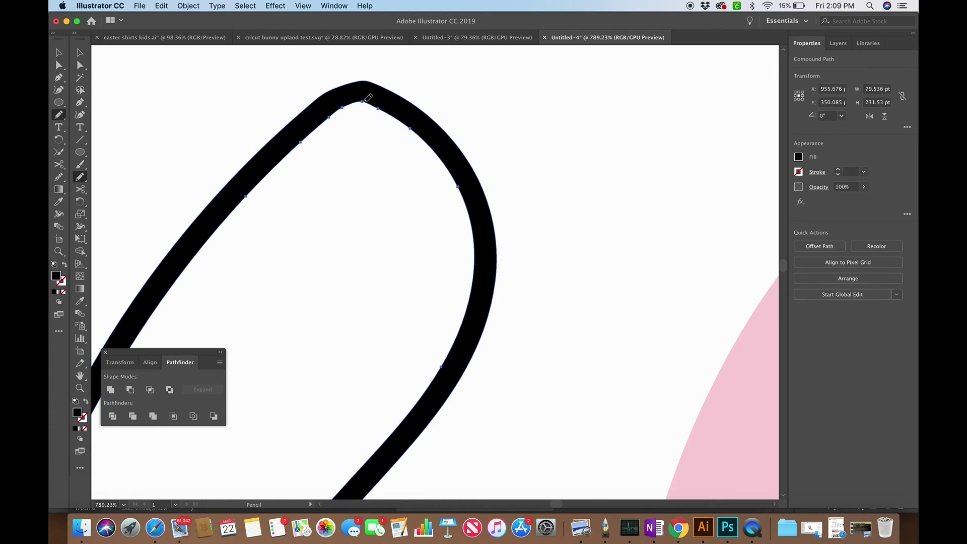
Step: Refine the inner edge at the rounded tip of the black ear outline with another Pencil stroke
{"action": "scroll", "coordinate": [365, 100], "scroll_direction": "down", "scroll_amount": 8}
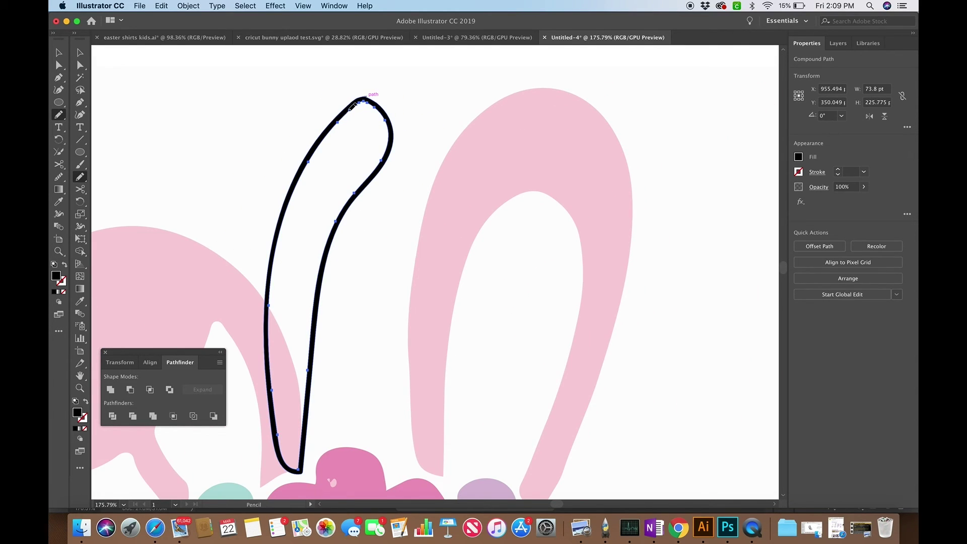
{"action": "left_click_drag", "start_coordinate": [360, 106], "coordinate": [374, 101]}
{"action": "scroll", "coordinate": [368, 126], "scroll_direction": "up", "scroll_amount": 1}
{"action": "scroll", "coordinate": [378, 162], "scroll_direction": "down", "scroll_amount": 5}
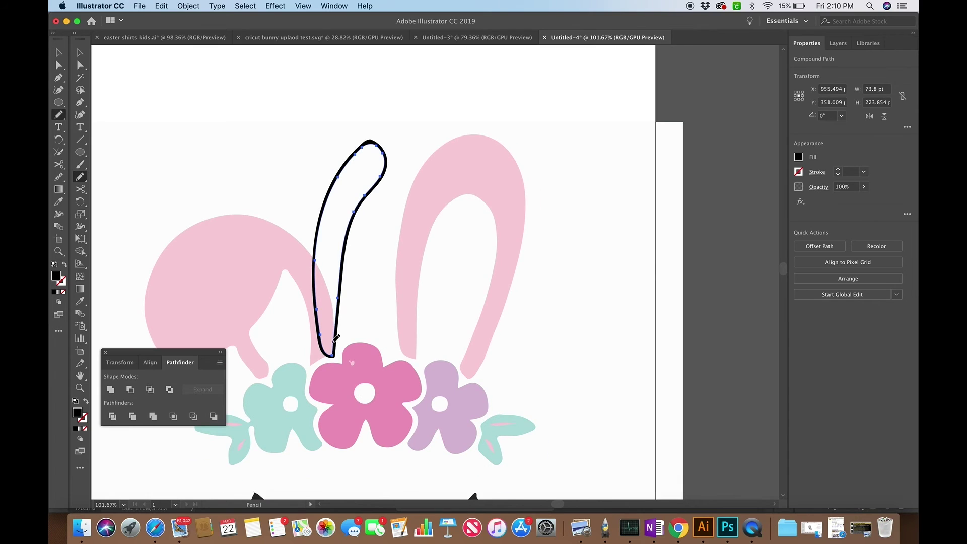
{"action": "key", "text": "v"}
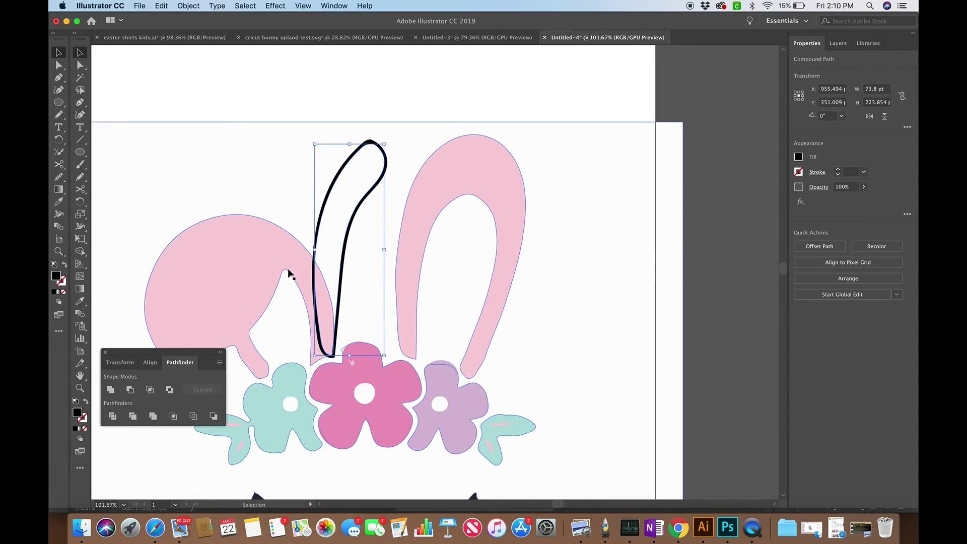
{"action": "scroll", "coordinate": [288, 273], "scroll_direction": "up", "scroll_amount": 5}
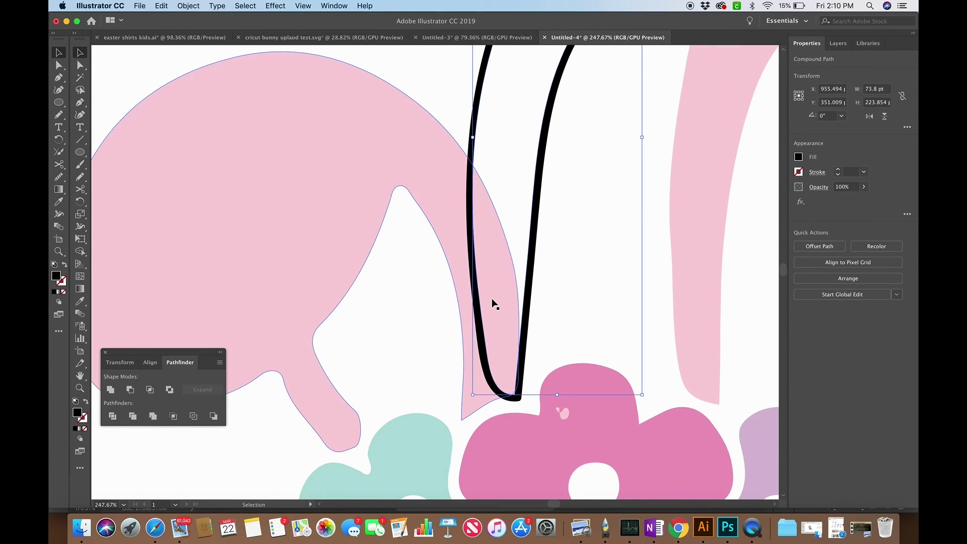
Step: Delete the inner contour of the black ear outline between the ears, starting from an anchor point near its rounded tip
{"action": "scroll", "coordinate": [493, 302], "scroll_direction": "up", "scroll_amount": 3}
{"action": "scroll", "coordinate": [492, 303], "scroll_direction": "up", "scroll_amount": 4}
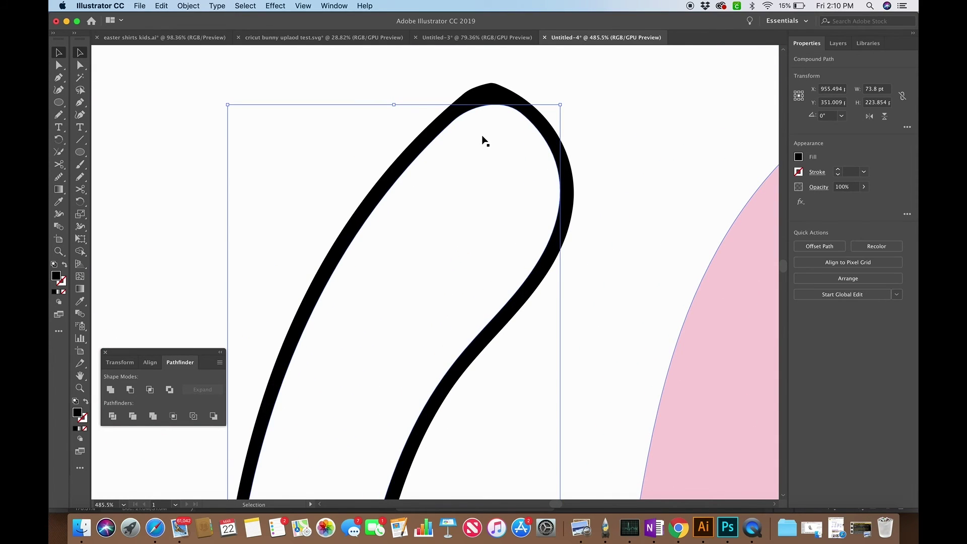
{"action": "key", "text": "a"}
{"action": "left_click", "coordinate": [453, 120]}
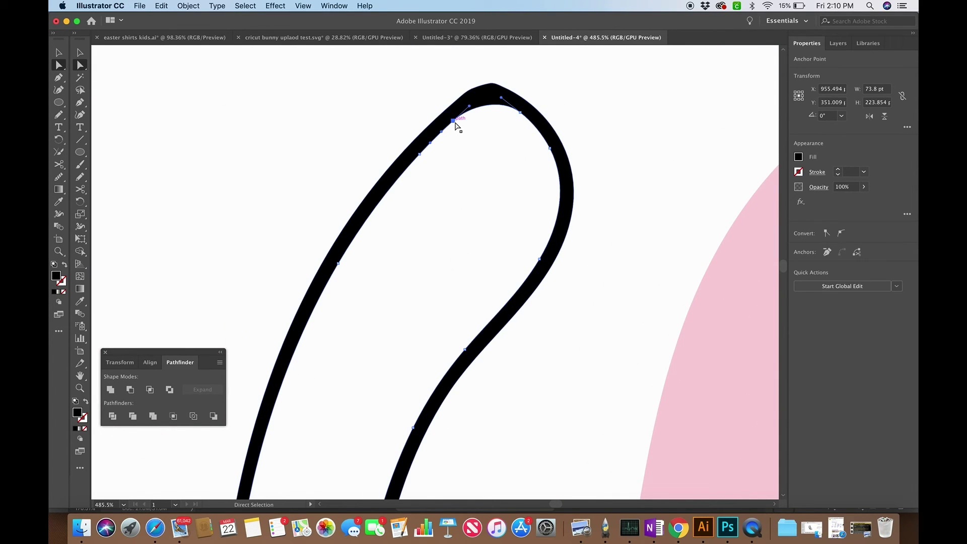
{"action": "key", "text": "BackSpace"}
{"action": "scroll", "coordinate": [456, 125], "scroll_direction": "down", "scroll_amount": 7}
{"action": "left_click", "coordinate": [451, 229]}
Step: Delete the whole solid black ear shape between the two pink ears
{"action": "scroll", "coordinate": [464, 161], "scroll_direction": "up", "scroll_amount": 4}
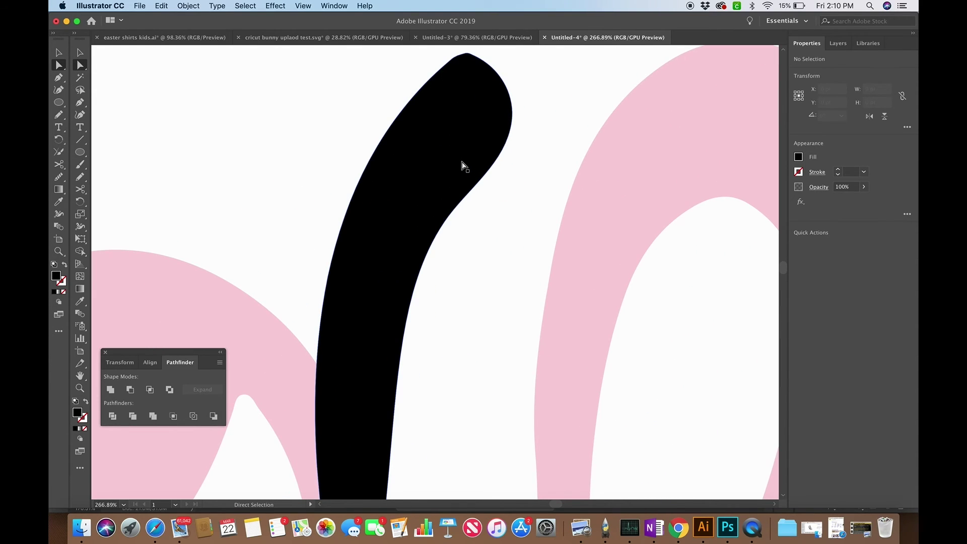
{"action": "left_click", "coordinate": [466, 130]}
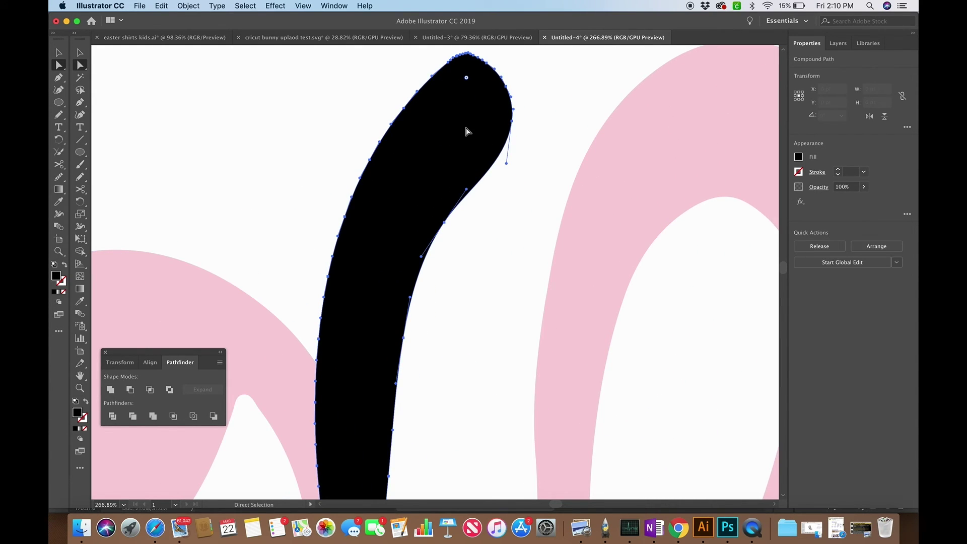
{"action": "key", "text": "BackSpace"}
{"action": "scroll", "coordinate": [467, 130], "scroll_direction": "down", "scroll_amount": 10}
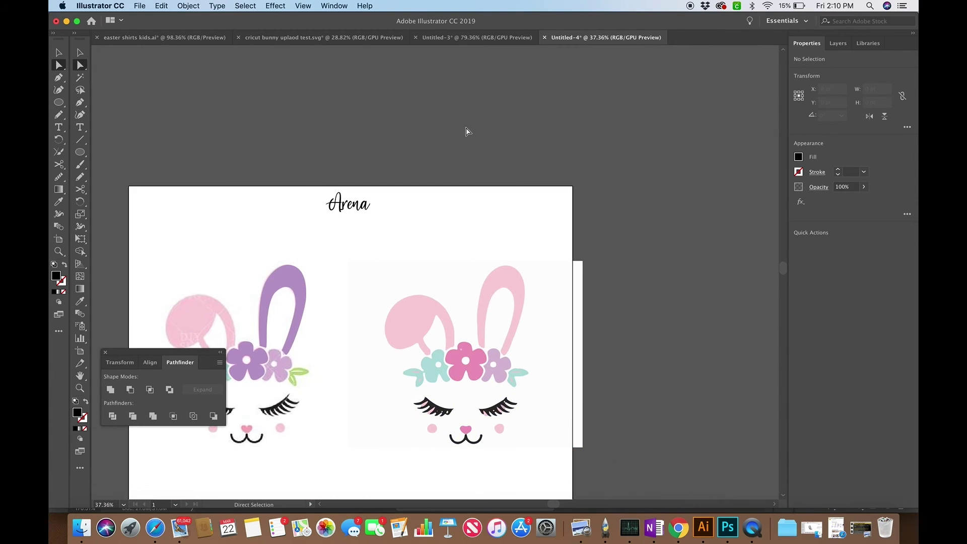
Step: Draw a nearly horizontal straight path about 218 pt long with the Pen tool in the blank area above the pink bunny
{"action": "scroll", "coordinate": [476, 233], "scroll_direction": "up", "scroll_amount": 5}
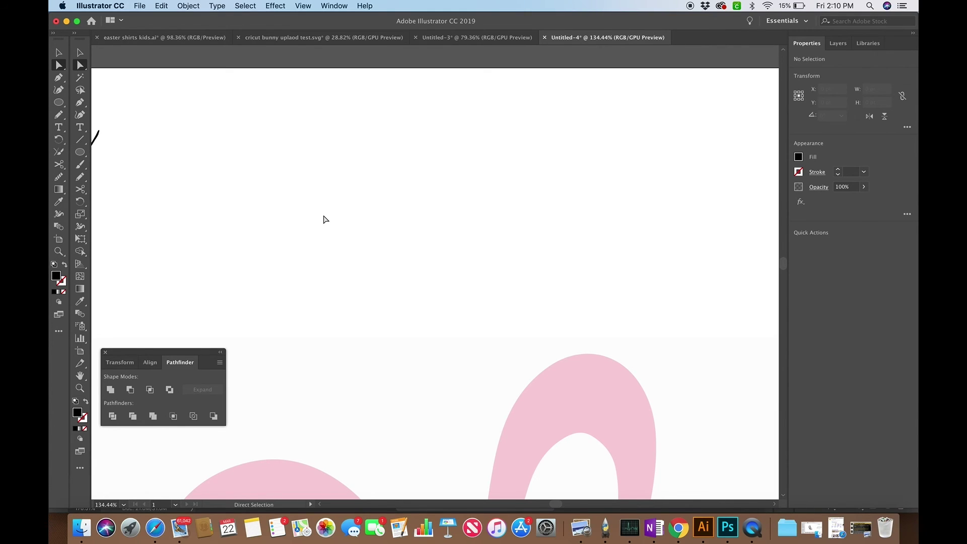
{"action": "key", "text": "p"}
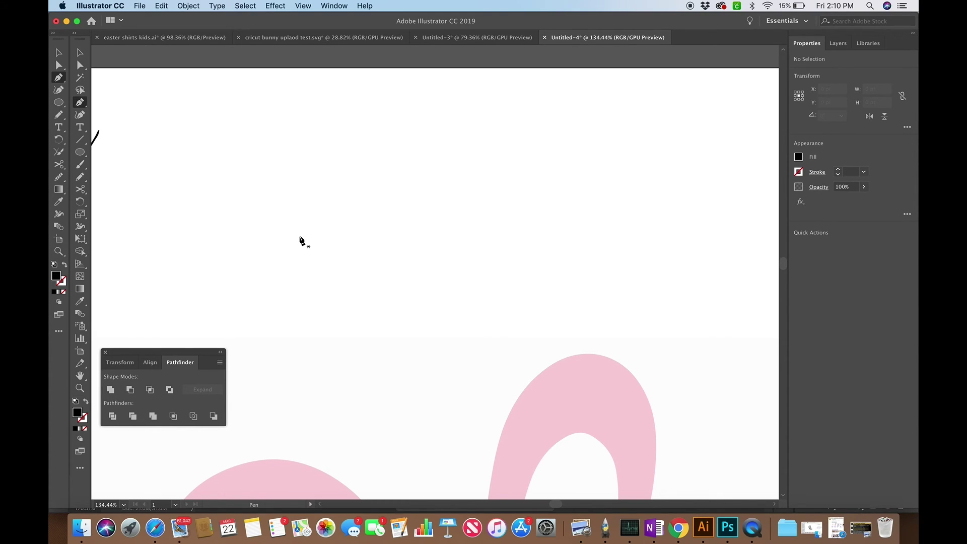
{"action": "left_click", "coordinate": [293, 199]}
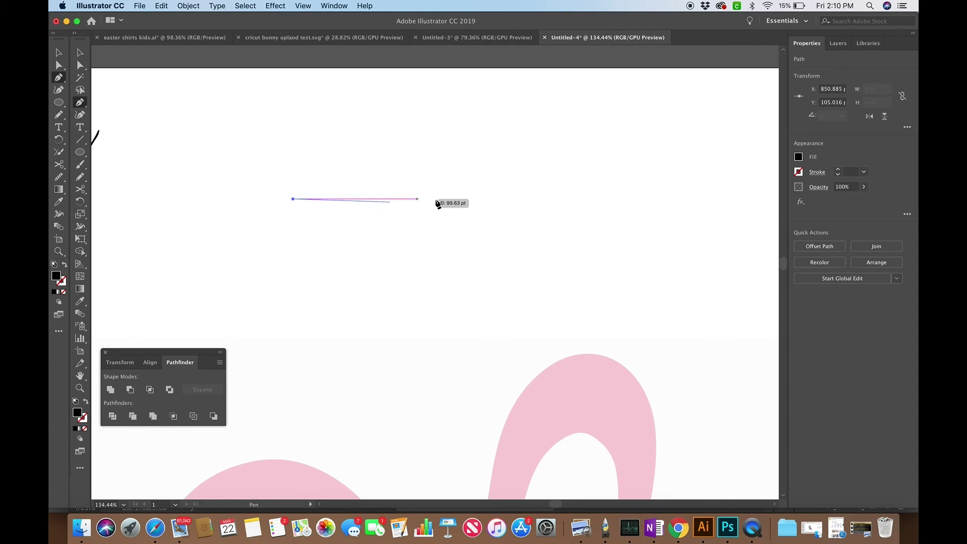
{"action": "left_click", "coordinate": [565, 190]}
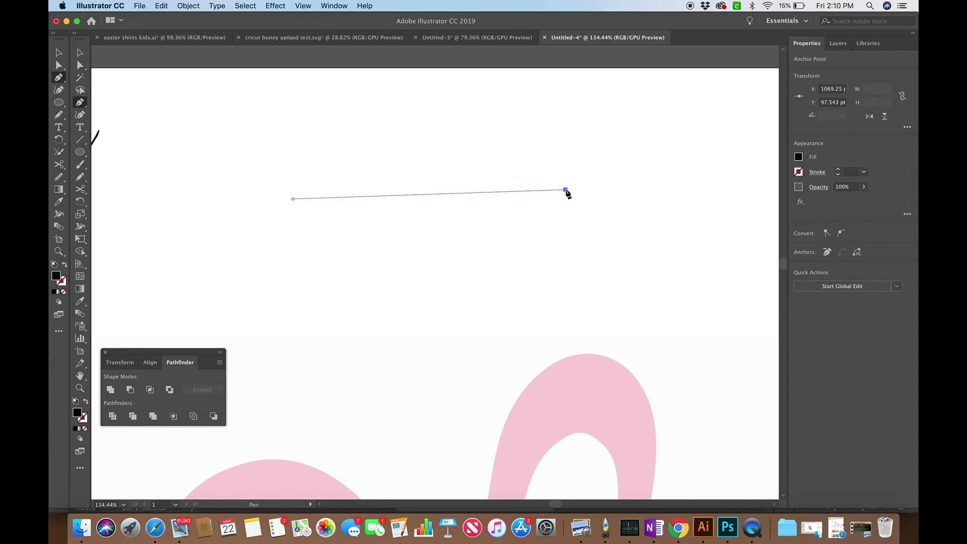
{"action": "key", "text": "v"}
{"action": "left_click", "coordinate": [560, 222]}
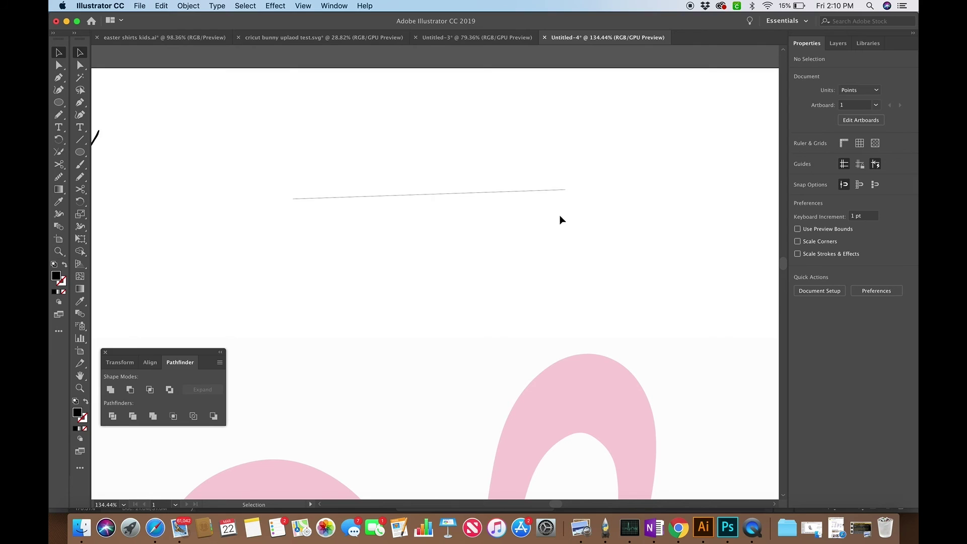
Step: Give the straight path a dark red stroke with a weight of 9 pt
{"action": "left_click", "coordinate": [552, 193]}
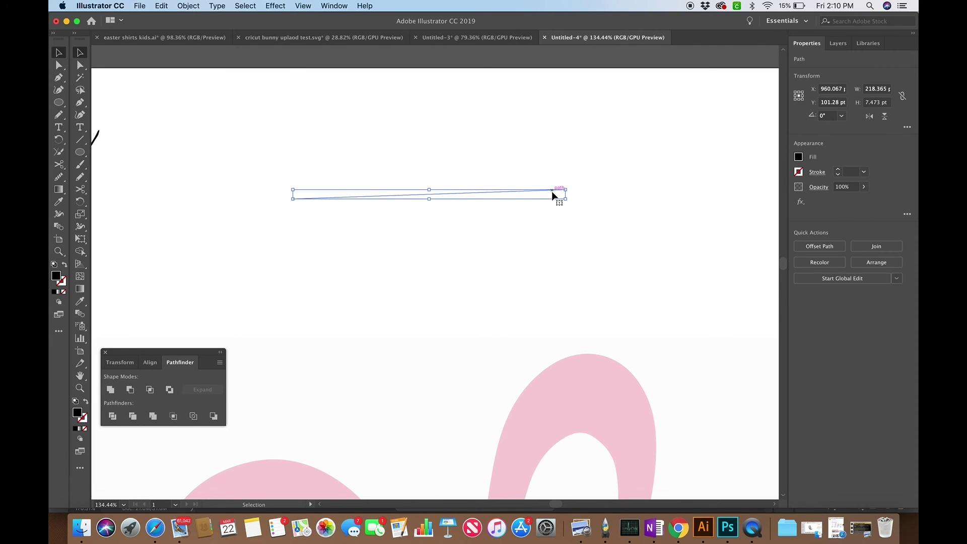
{"action": "left_click", "coordinate": [797, 173]}
{"action": "left_click", "coordinate": [864, 173]}
{"action": "left_click", "coordinate": [798, 172]}
{"action": "left_click", "coordinate": [759, 211]}
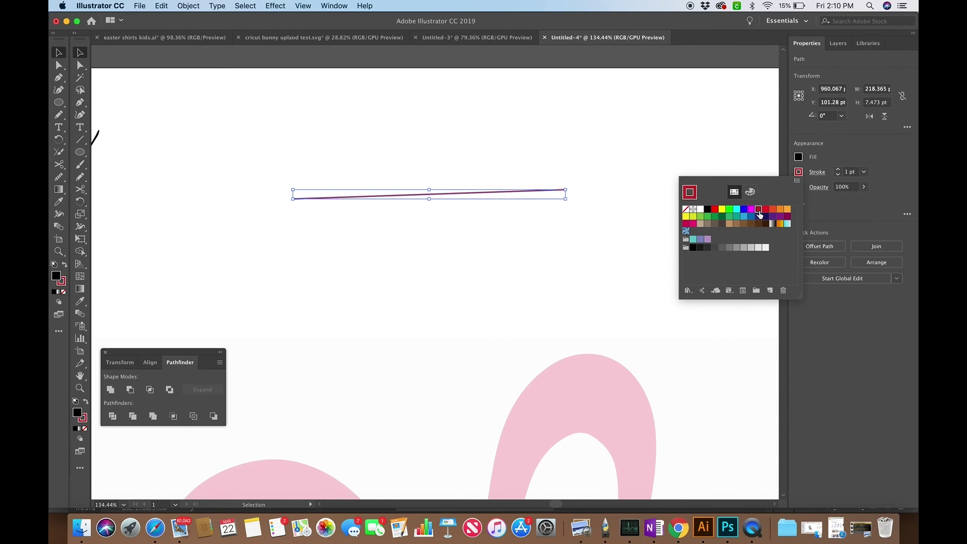
{"action": "left_click", "coordinate": [865, 172]}
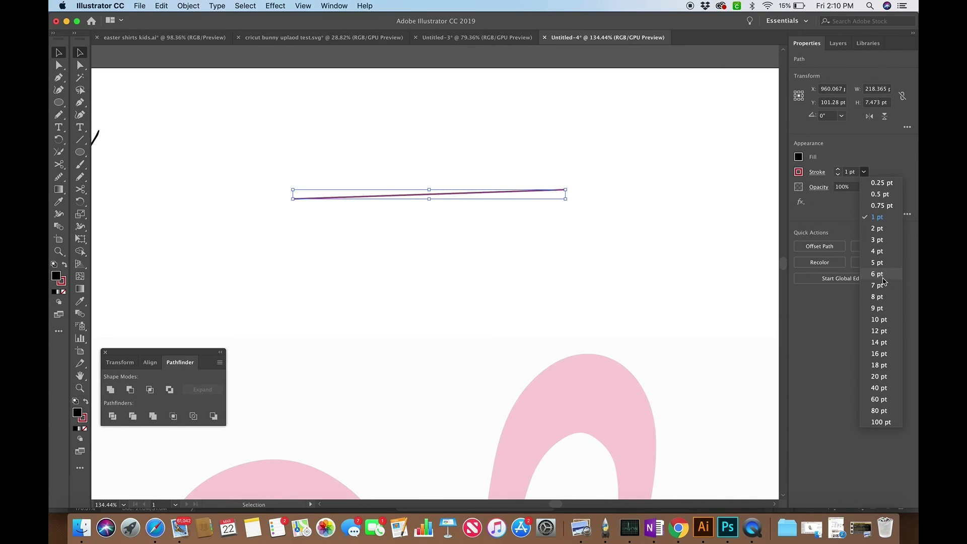
{"action": "left_click", "coordinate": [881, 312]}
{"action": "left_click", "coordinate": [694, 288]}
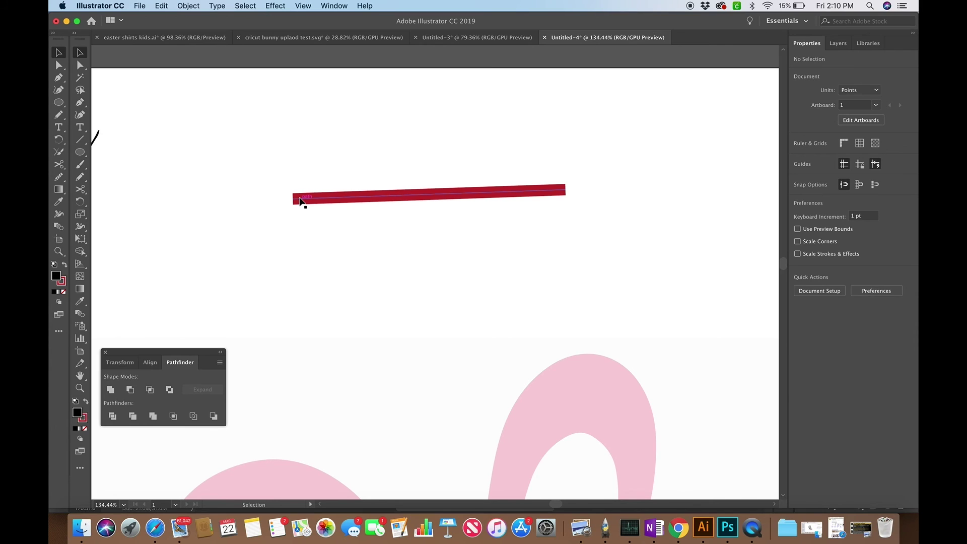
Step: Examine how the red stroke sits around the underlying path along the line and at its ends
{"action": "scroll", "coordinate": [340, 234], "scroll_direction": "up", "scroll_amount": 5}
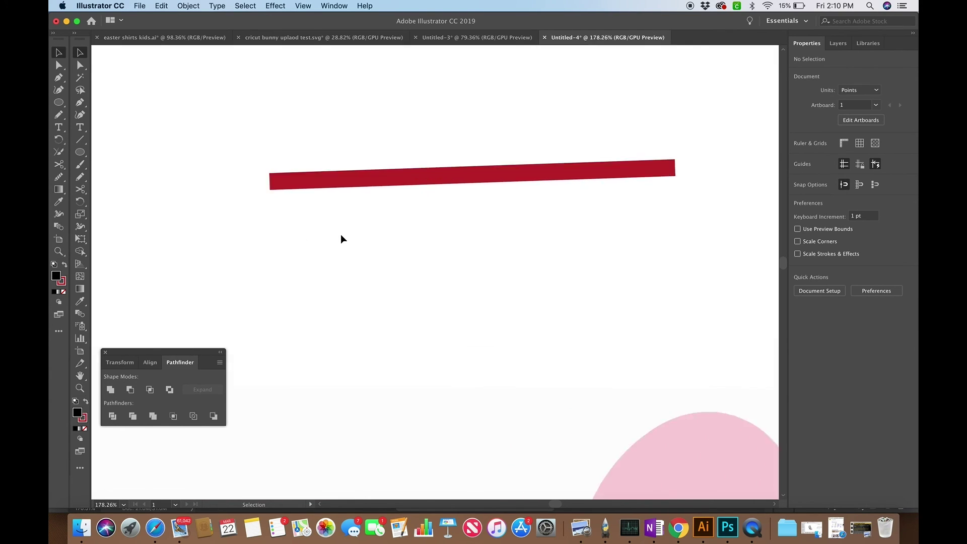
{"action": "left_click", "coordinate": [331, 136]}
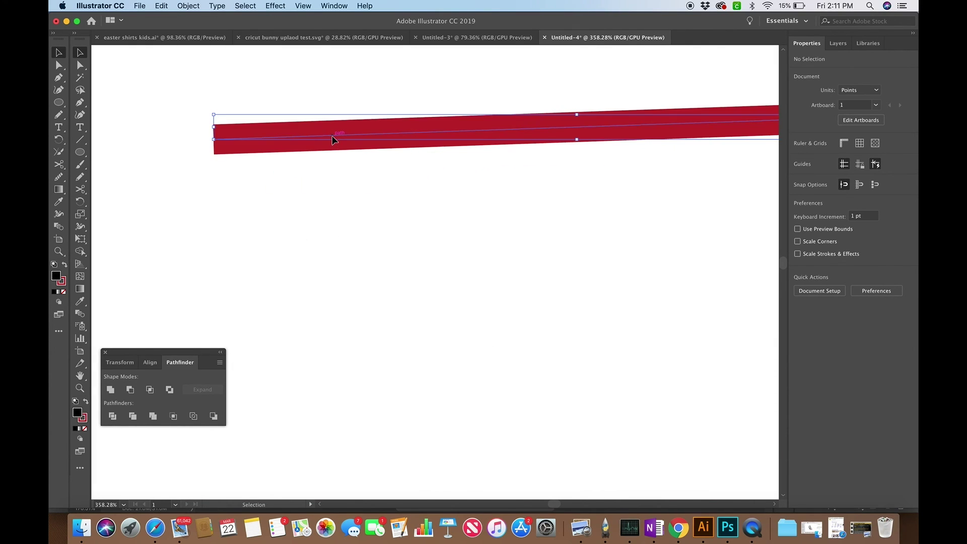
{"action": "scroll", "coordinate": [332, 137], "scroll_direction": "up", "scroll_amount": 1}
{"action": "scroll", "coordinate": [442, 136], "scroll_direction": "down", "scroll_amount": 1}
{"action": "scroll", "coordinate": [442, 136], "scroll_direction": "right", "scroll_amount": 3}
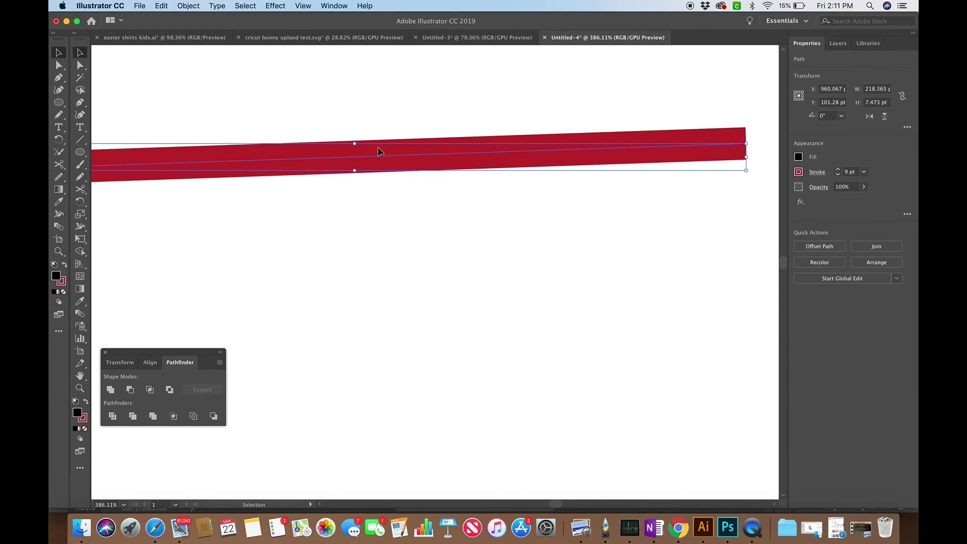
{"action": "left_click", "coordinate": [530, 297]}
{"action": "scroll", "coordinate": [529, 298], "scroll_direction": "down", "scroll_amount": 3}
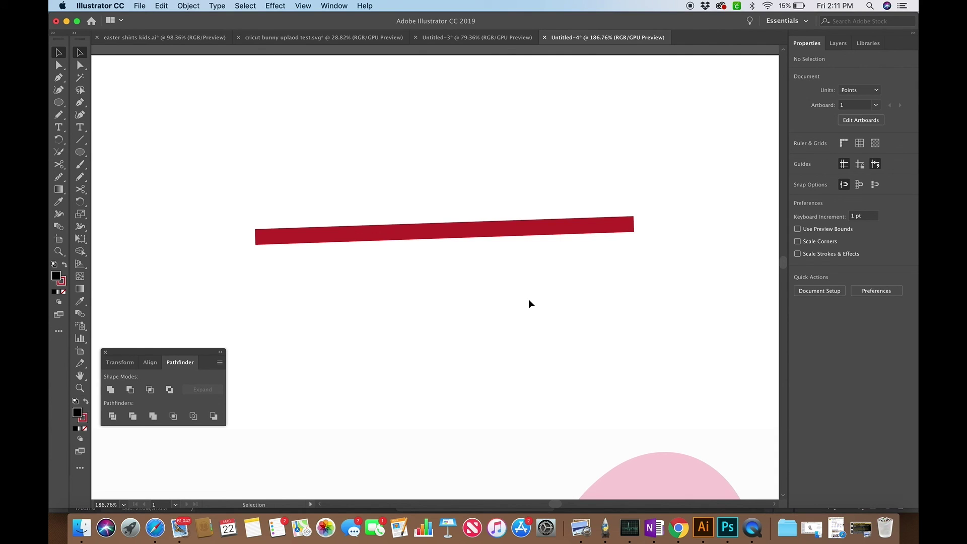
Step: Set the straight line's stroke to None, then deselect and reselect the bare path
{"action": "left_click", "coordinate": [505, 232]}
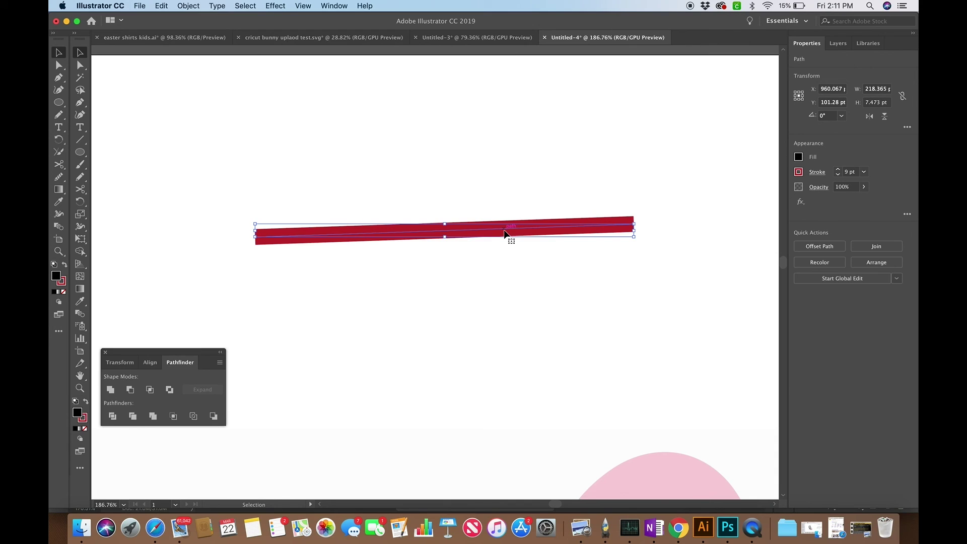
{"action": "scroll", "coordinate": [505, 232], "scroll_direction": "up", "scroll_amount": 3}
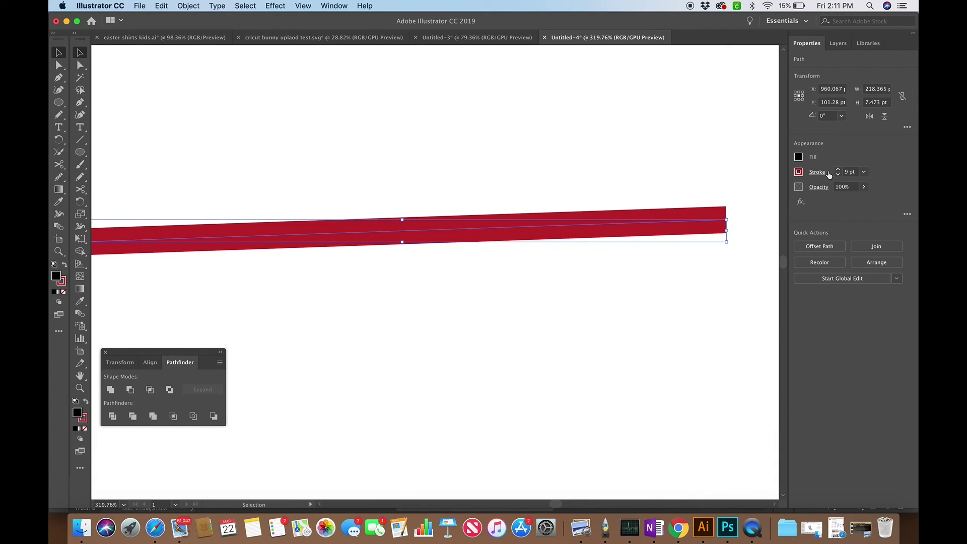
{"action": "left_click", "coordinate": [864, 171]}
{"action": "left_click", "coordinate": [850, 169]}
{"action": "left_click", "coordinate": [799, 172]}
{"action": "left_click", "coordinate": [685, 209]}
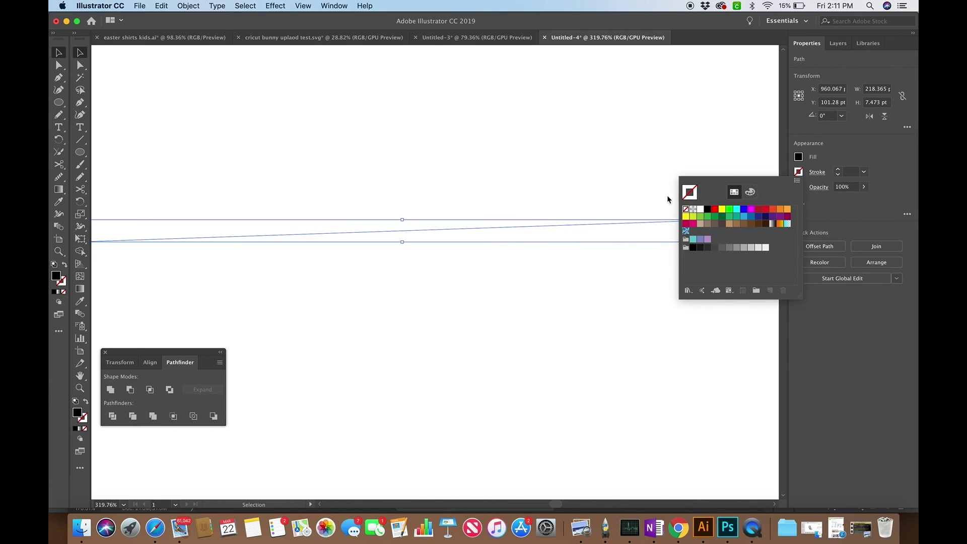
{"action": "left_click", "coordinate": [632, 188]}
{"action": "left_click", "coordinate": [633, 257]}
{"action": "left_click", "coordinate": [643, 223]}
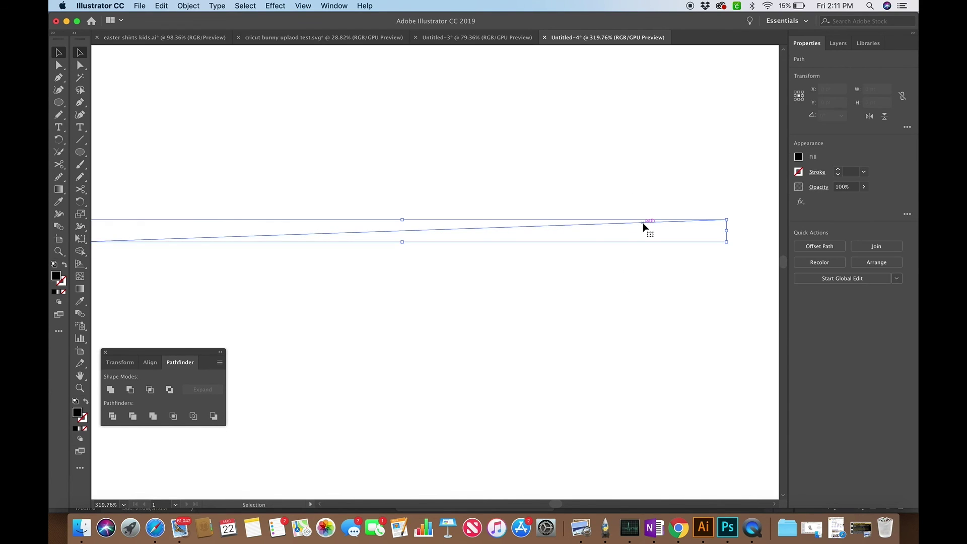
{"action": "scroll", "coordinate": [485, 244], "scroll_direction": "down", "scroll_amount": 3}
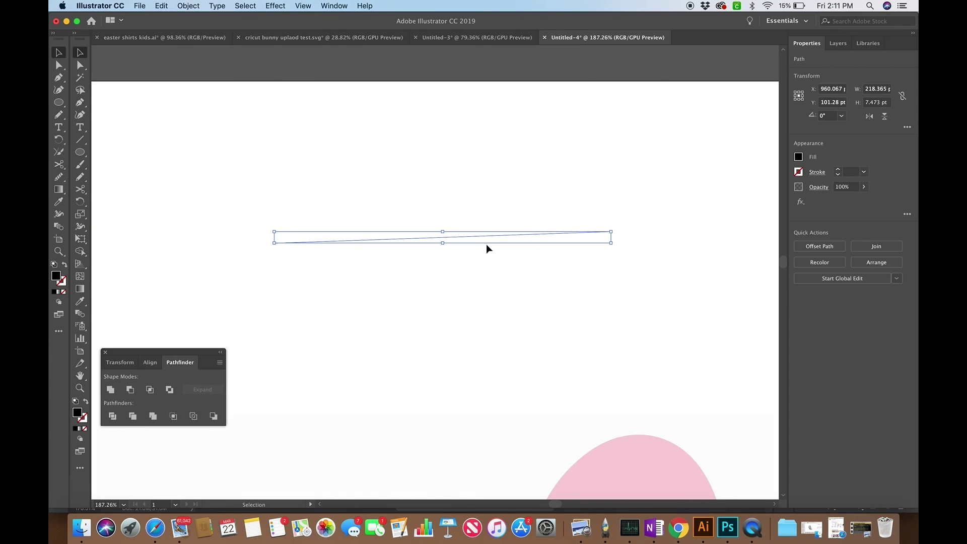